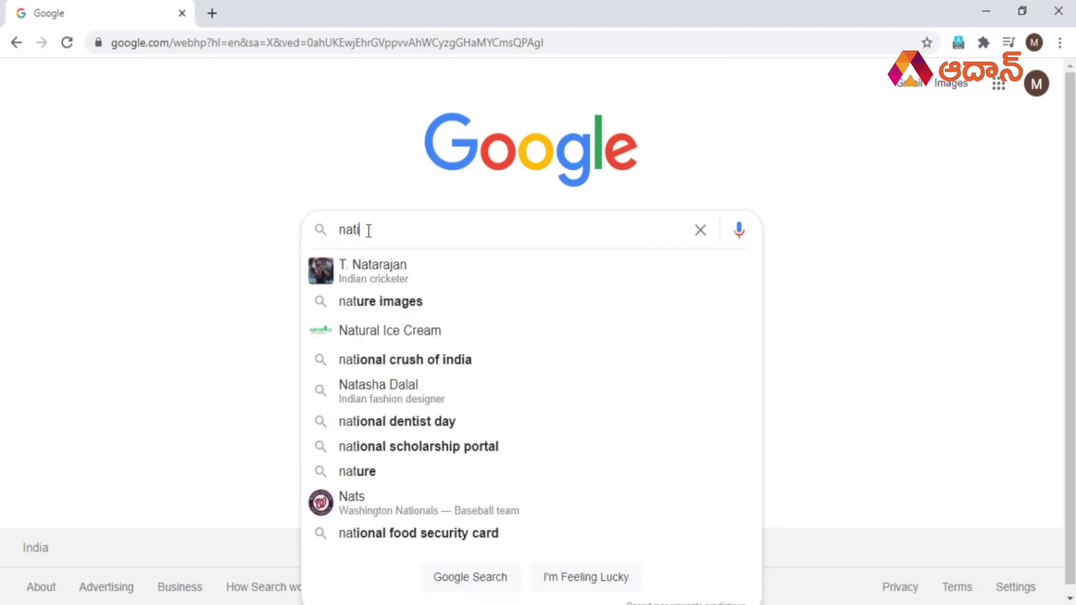
# Search Google for 'national voters service portal' using the autocomplete suggestion.
pyautogui.write('vote')
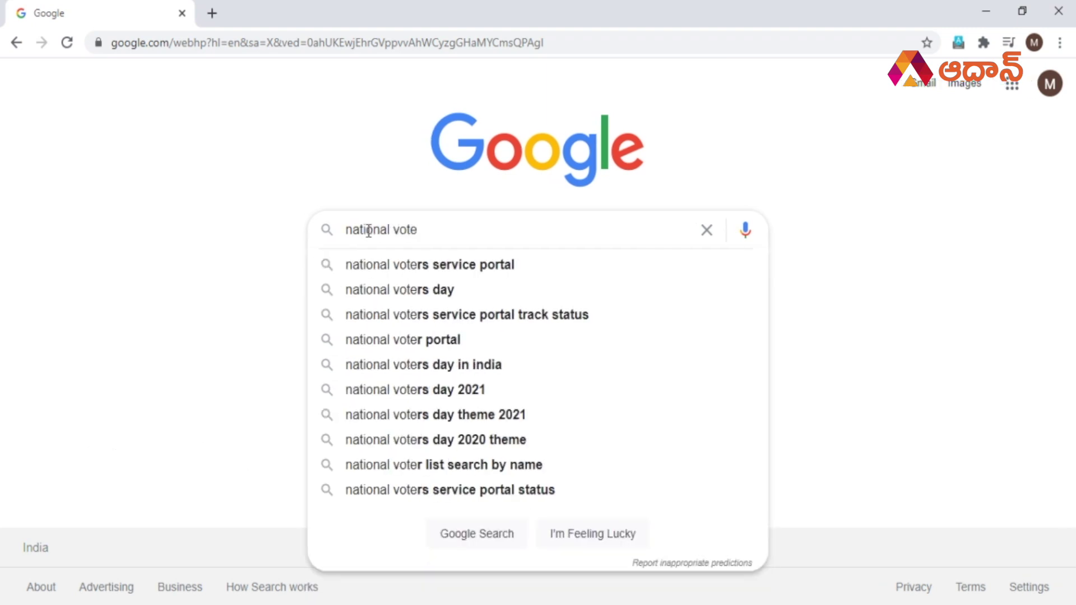
pyautogui.press('Down')
pyautogui.press('Return')
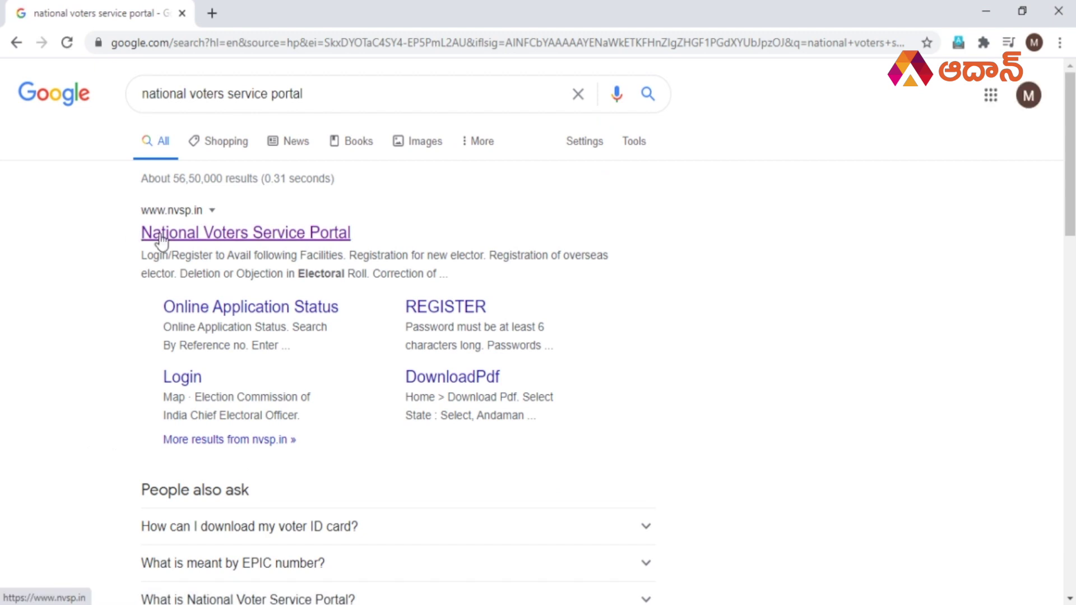
# Open the nvsp.in result in a new tab and go to its Login/Register page.
pyautogui.middleClick(159, 235)
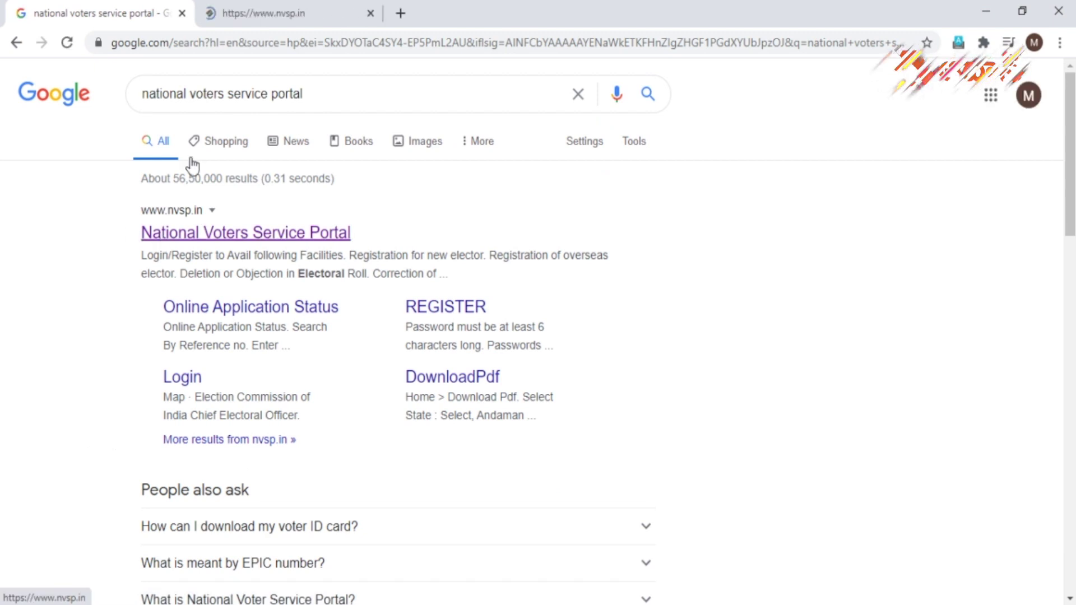
pyautogui.click(313, 7)
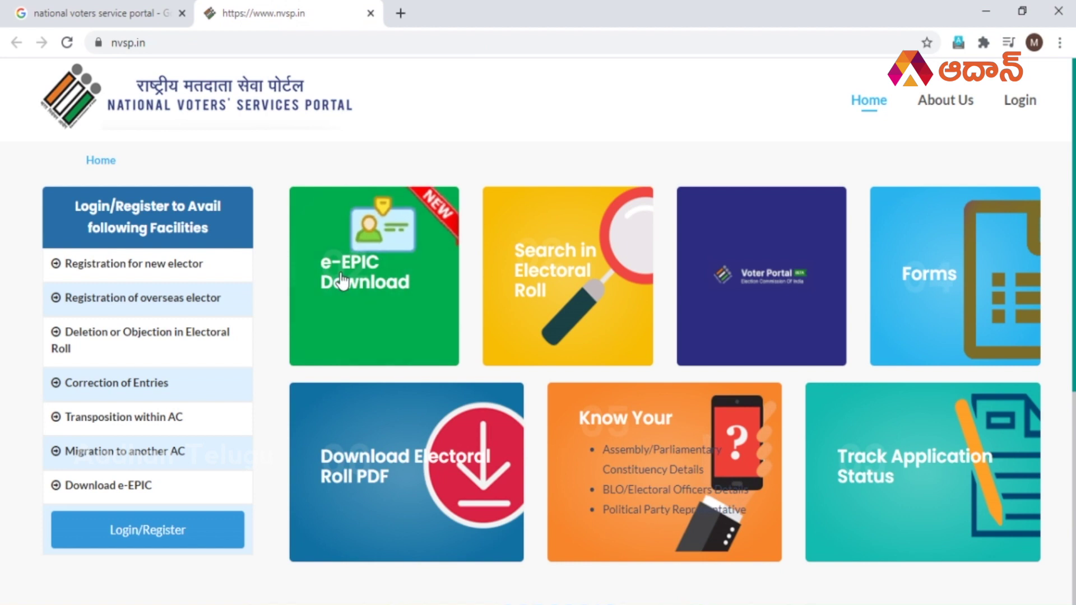
pyautogui.scroll(-3, 3, 419)
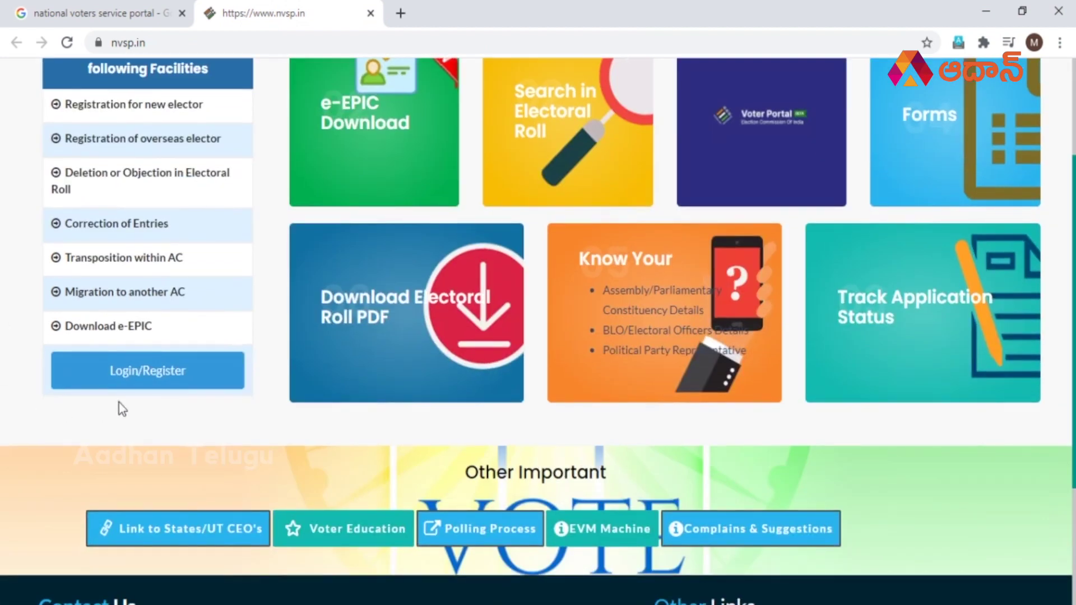
pyautogui.click(149, 380)
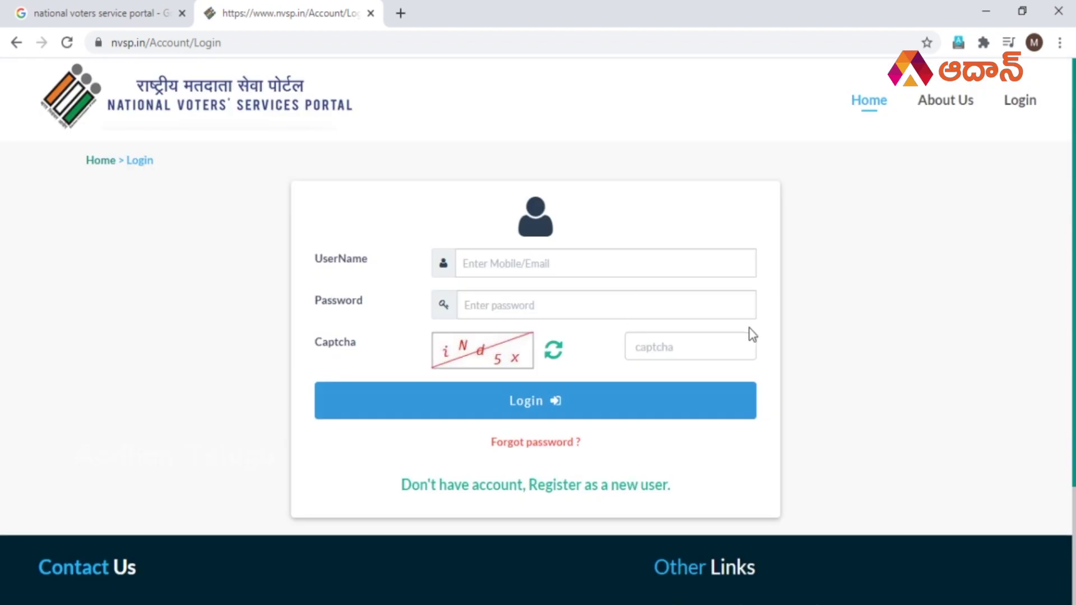
# Click through the login form's username, password and captcha fields, leaving them empty.
pyautogui.click(569, 267)
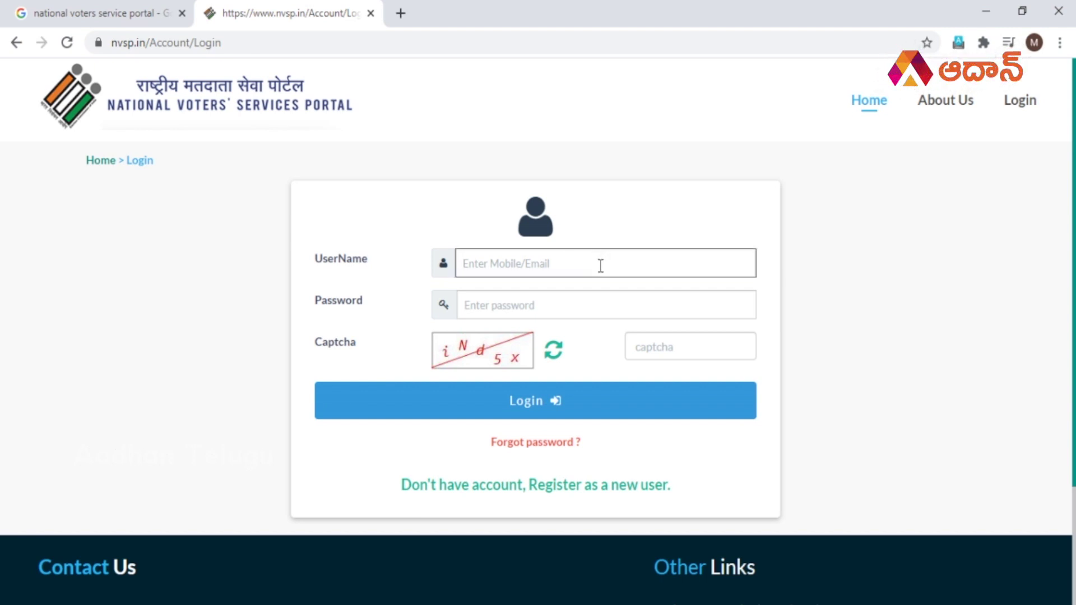
pyautogui.click(569, 309)
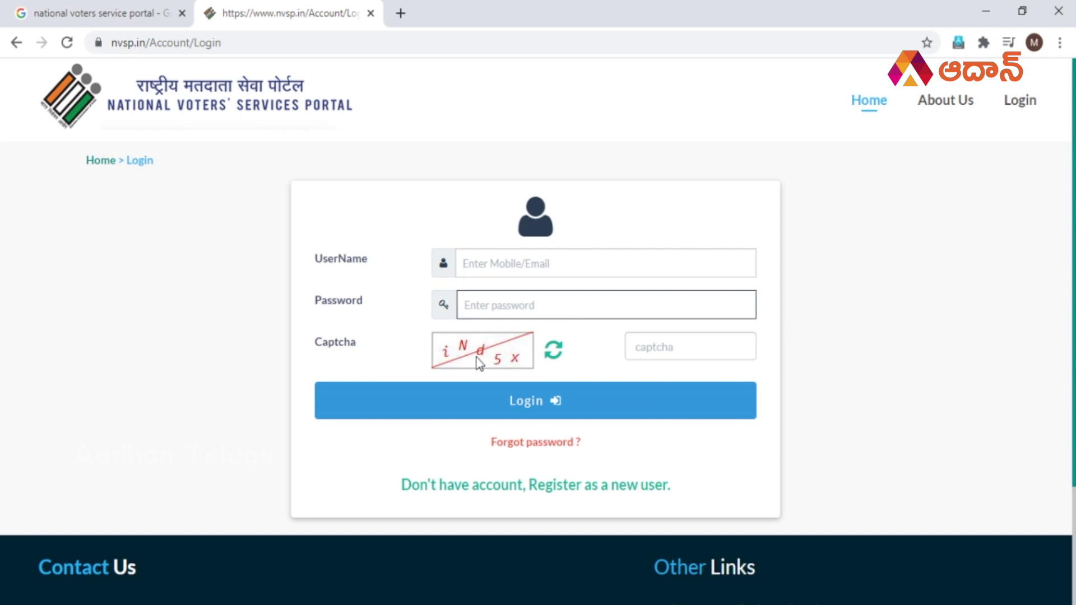
pyautogui.click(698, 359)
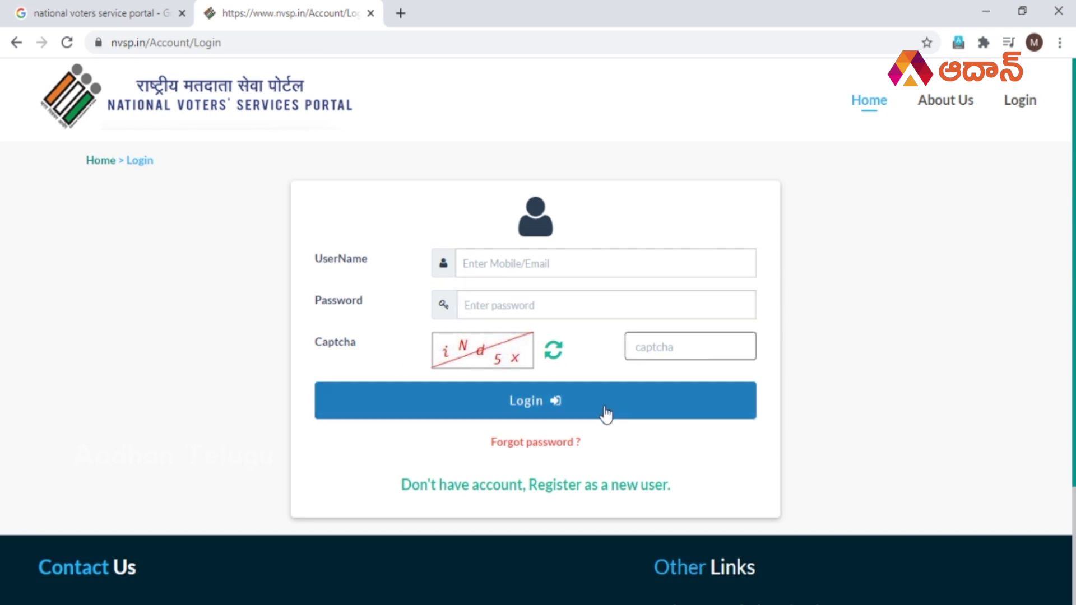
pyautogui.scroll(-2, 809, 409)
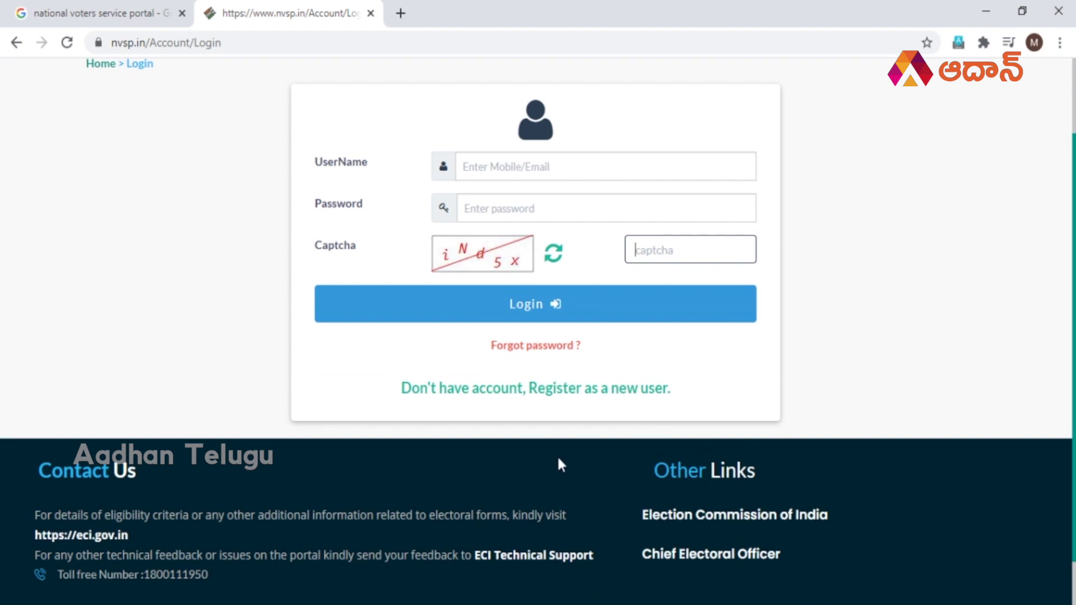
# Open the 'Register as a new user' form and look through its fields and captcha.
pyautogui.click(544, 388)
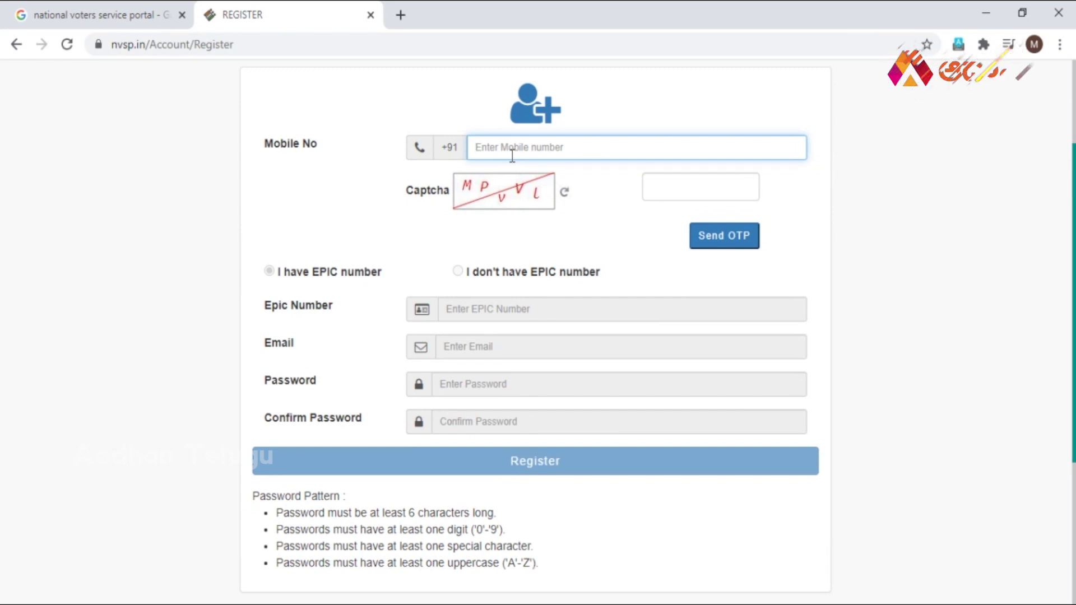
pyautogui.click(662, 188)
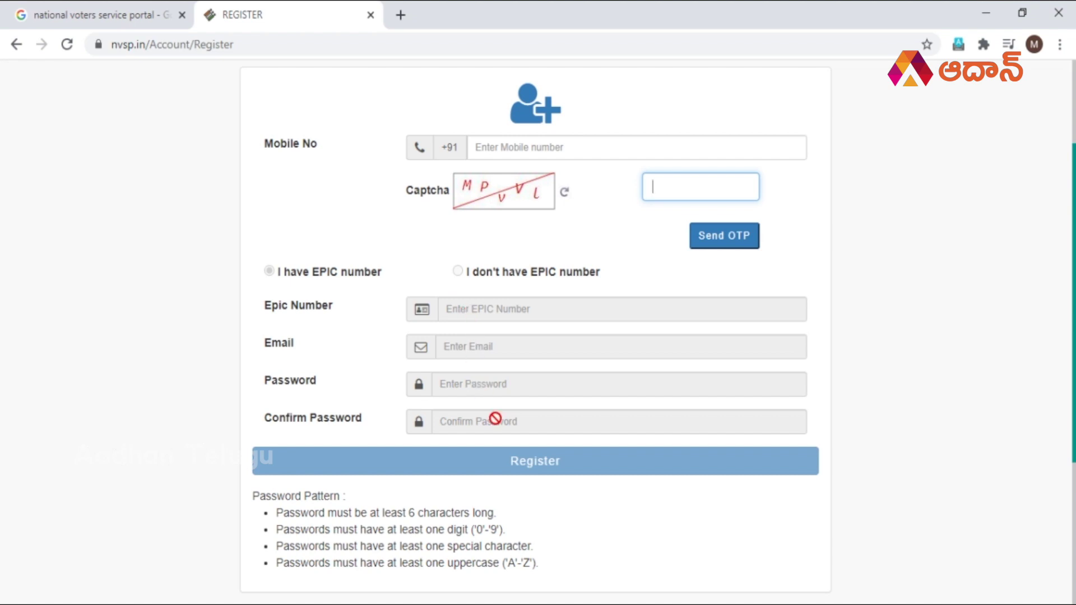
pyautogui.scroll(-2, 476, 337)
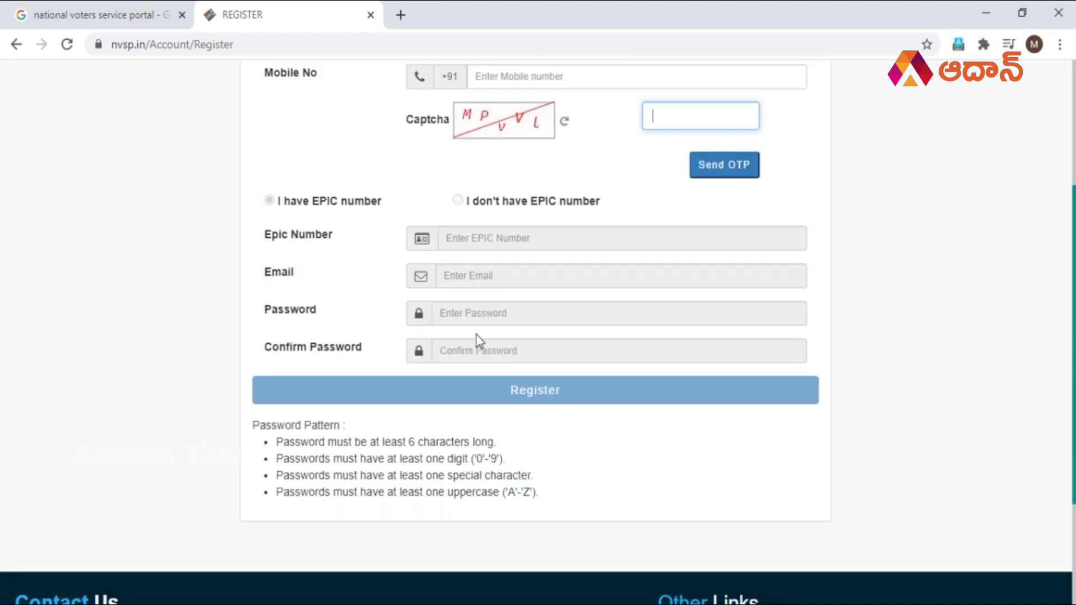
pyautogui.scroll(-1, 343, 442)
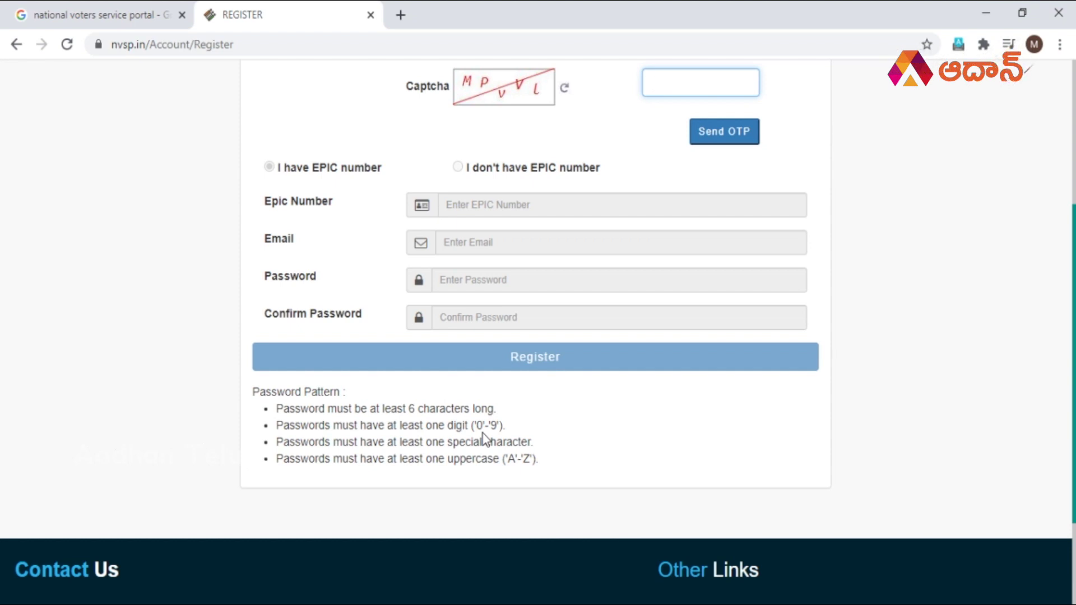
pyautogui.click(534, 463)
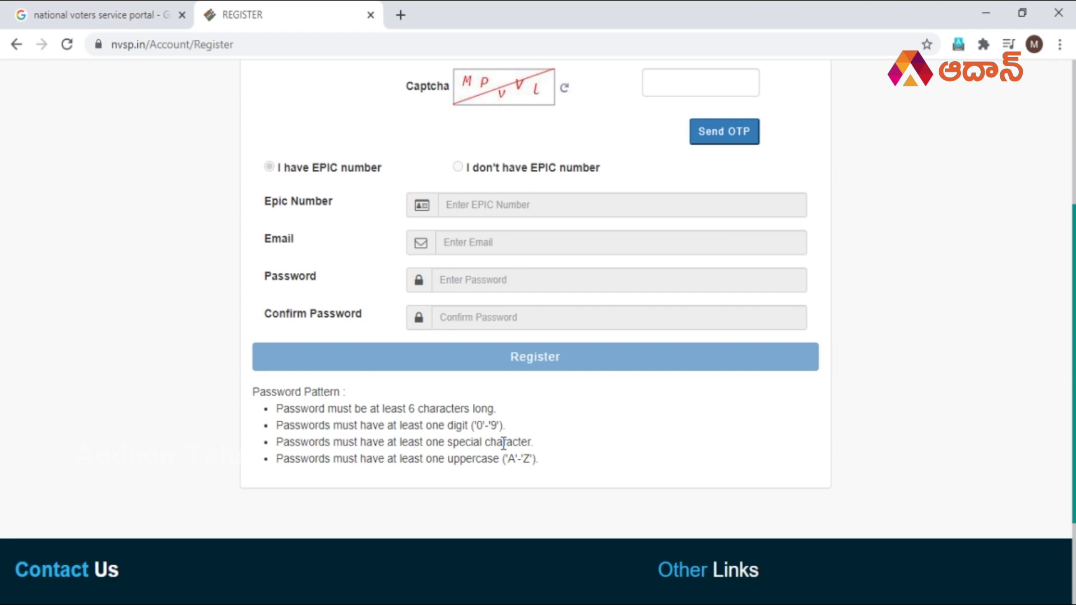
# Review the Password Pattern notes, then return to the portal login page.
pyautogui.scroll(5, 502, 444)
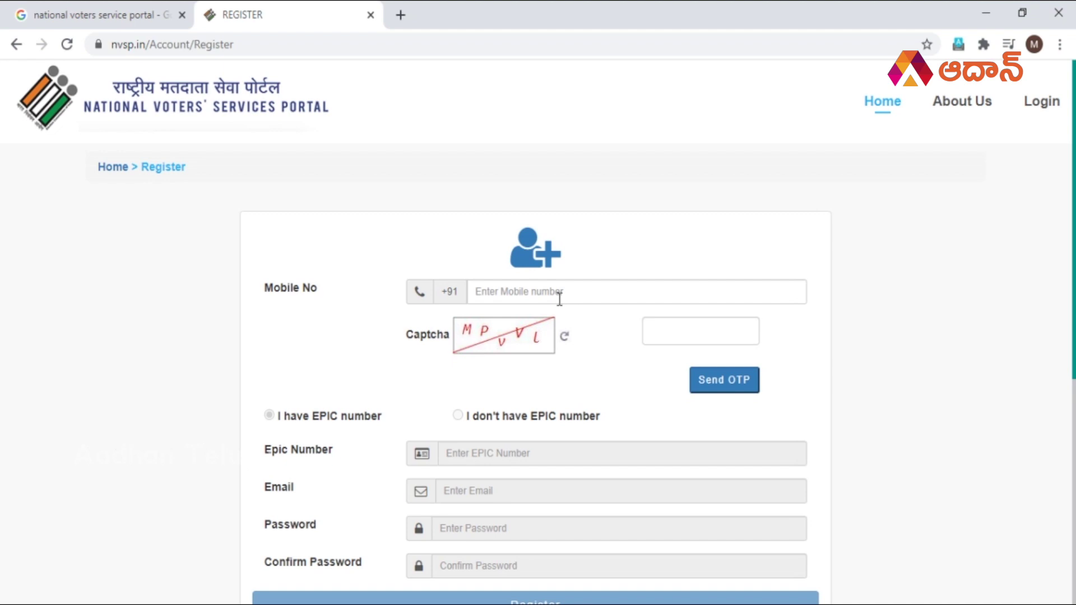
pyautogui.scroll(-4, 560, 300)
pyautogui.scroll(4, 557, 299)
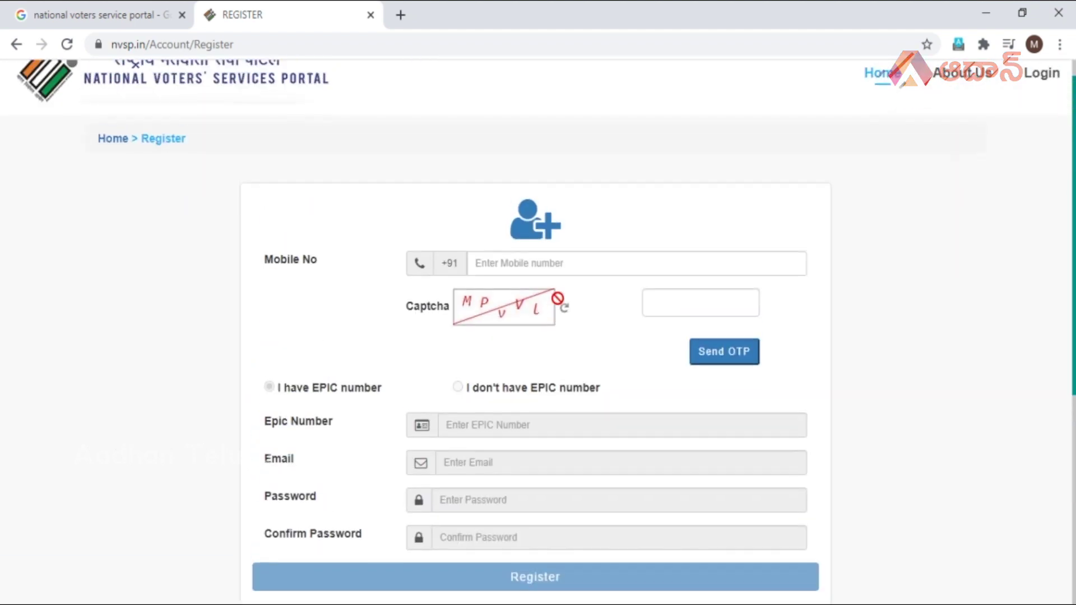
pyautogui.scroll(-5, 647, 310)
pyautogui.scroll(3, 486, 370)
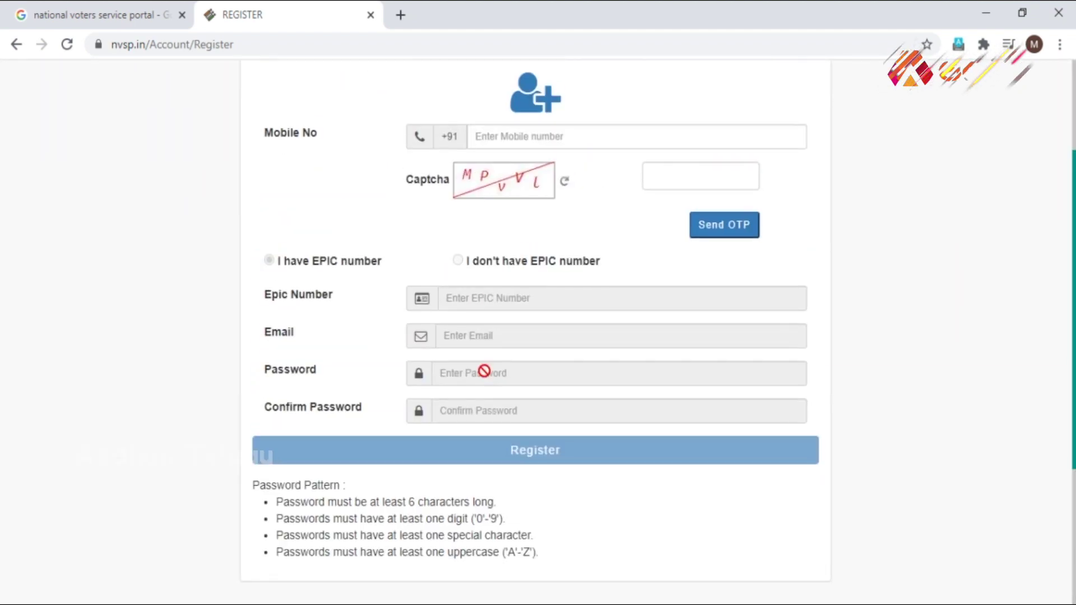
pyautogui.scroll(3, 604, 453)
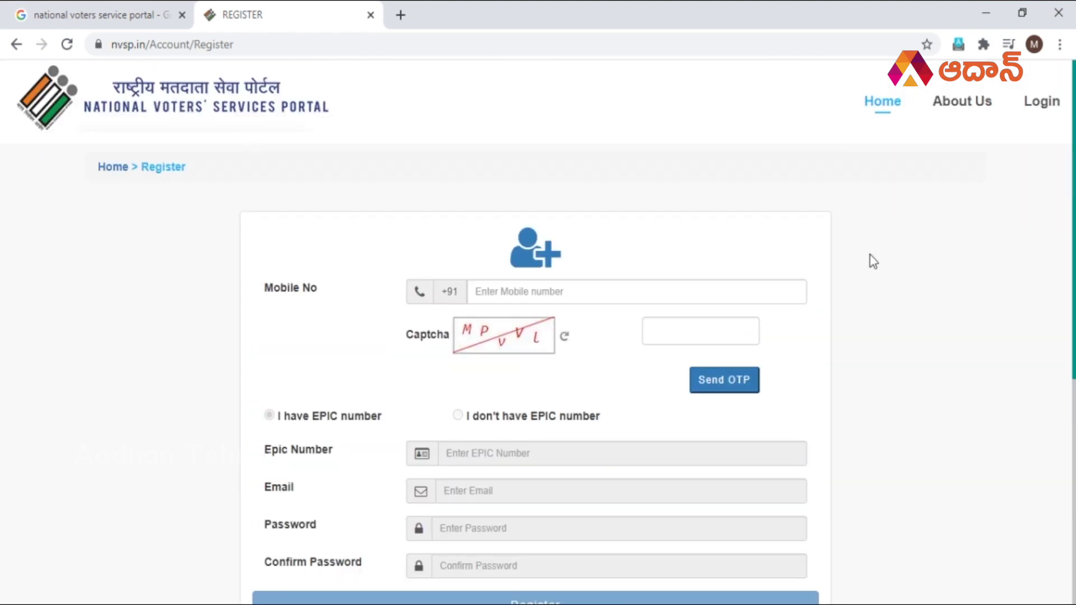
pyautogui.click(1046, 112)
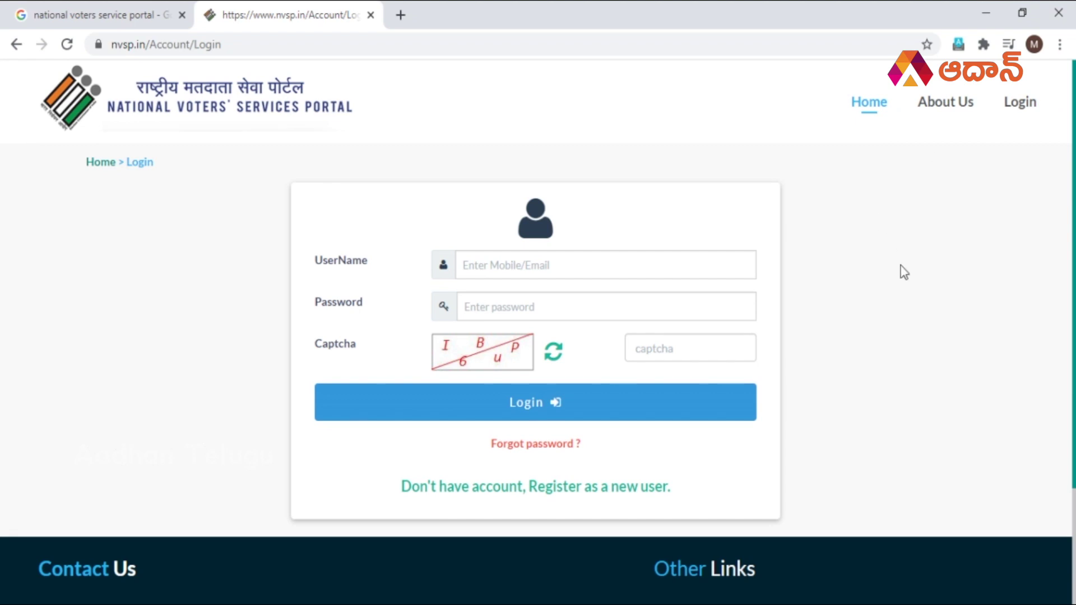
# Enter the registered mobile number, the account password and the displayed captcha.
pyautogui.click(612, 263)
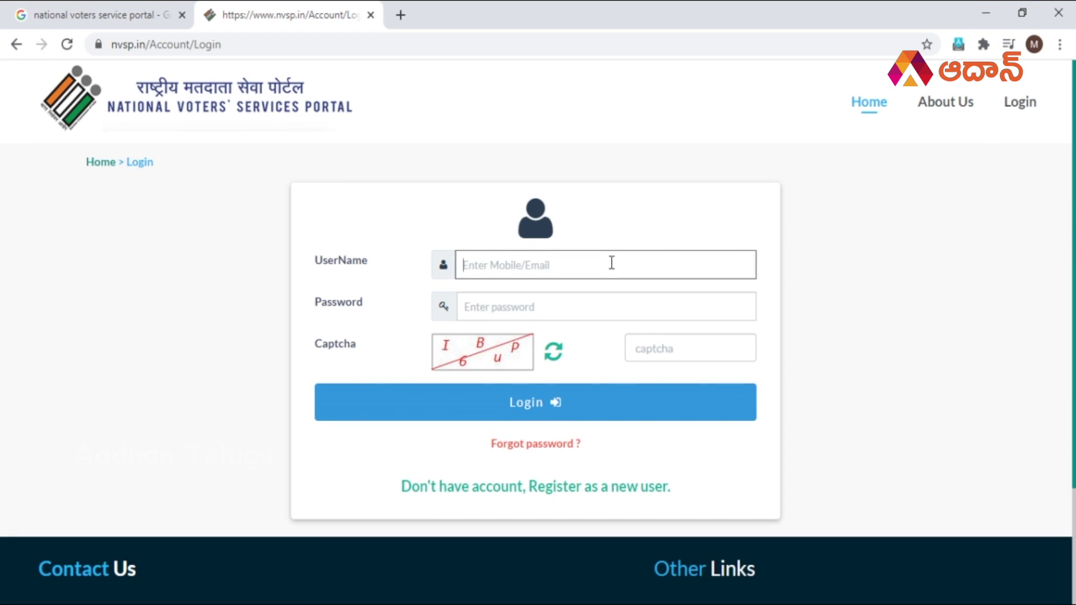
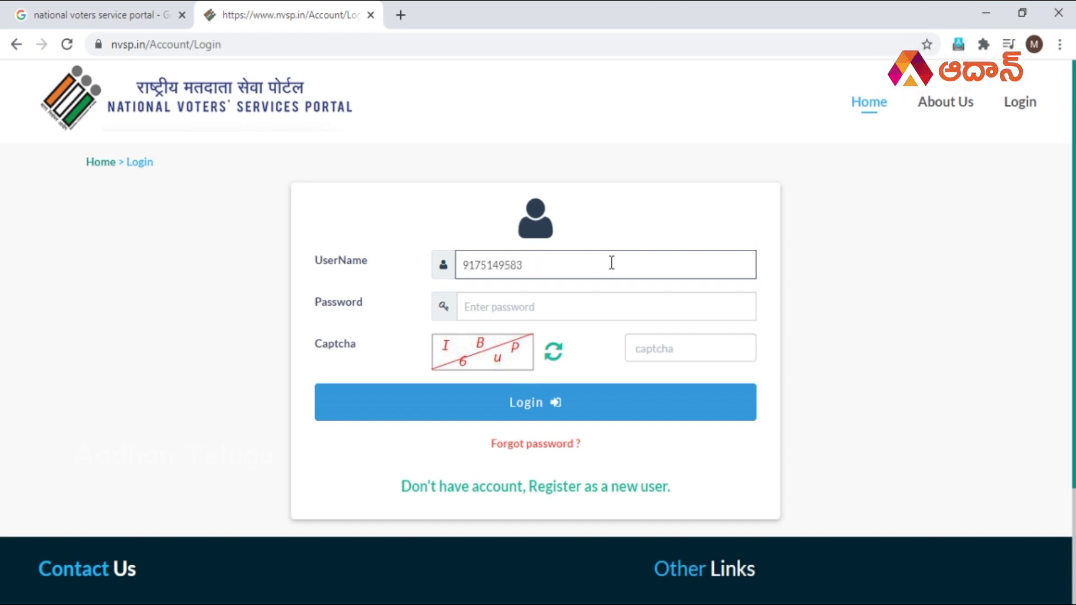
pyautogui.press('Tab')
pyautogui.write('•')
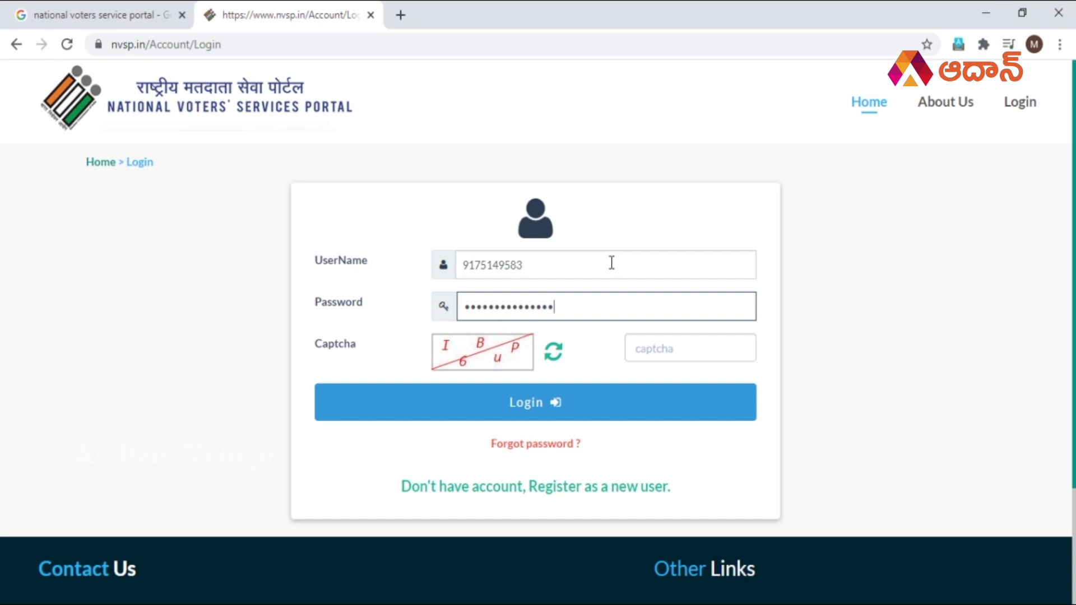
pyautogui.press('Tab')
pyautogui.press('Tab')
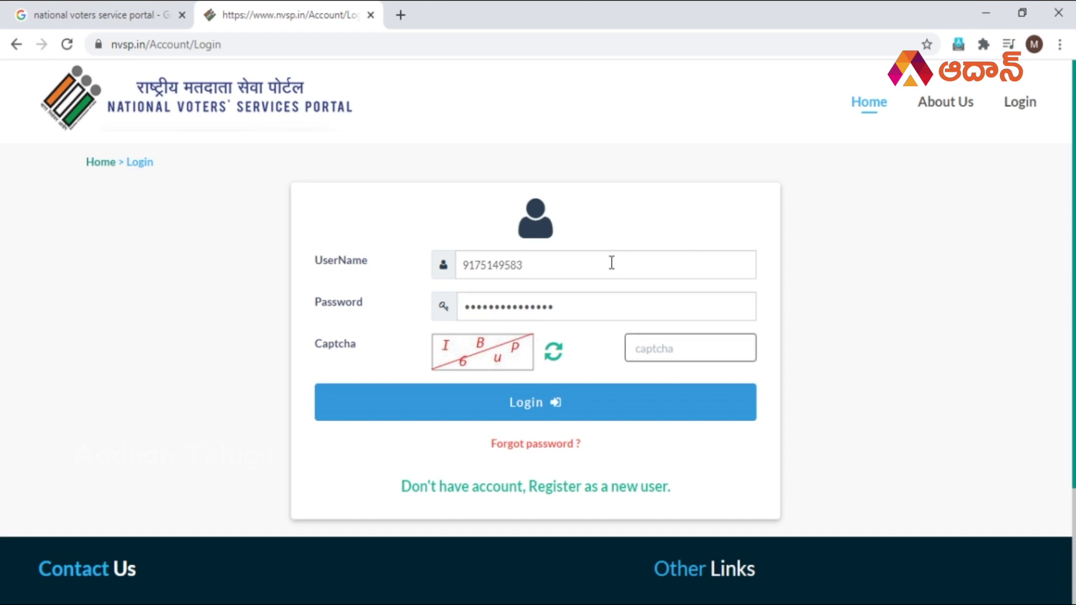
pyautogui.write('I6Bup')
# Log in and look over the home dashboard's services.
pyautogui.click(532, 416)
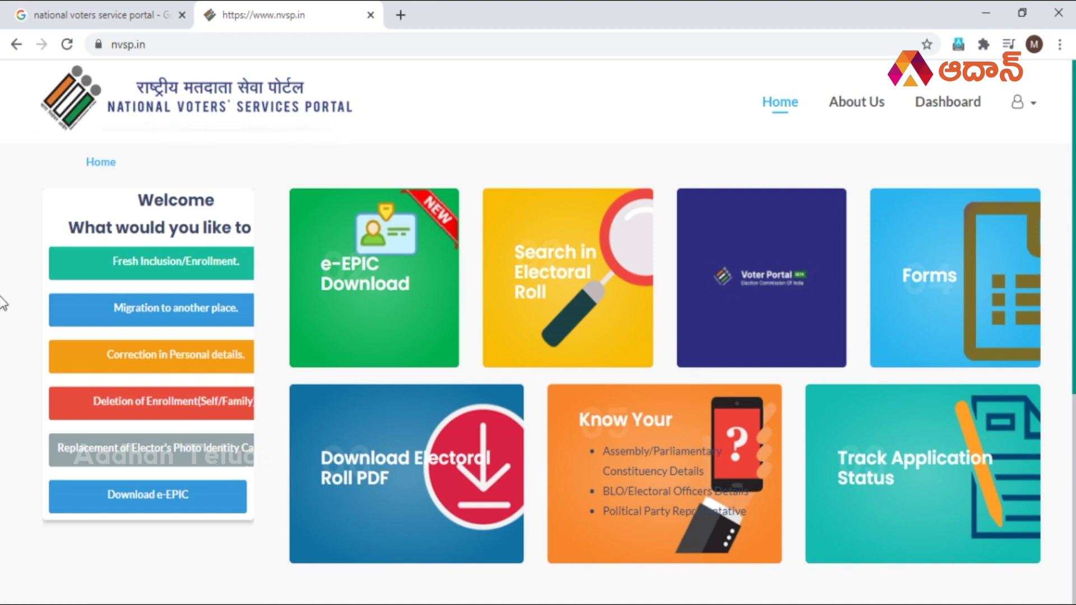
pyautogui.scroll(-2, 2, 302)
pyautogui.scroll(1, 3, 303)
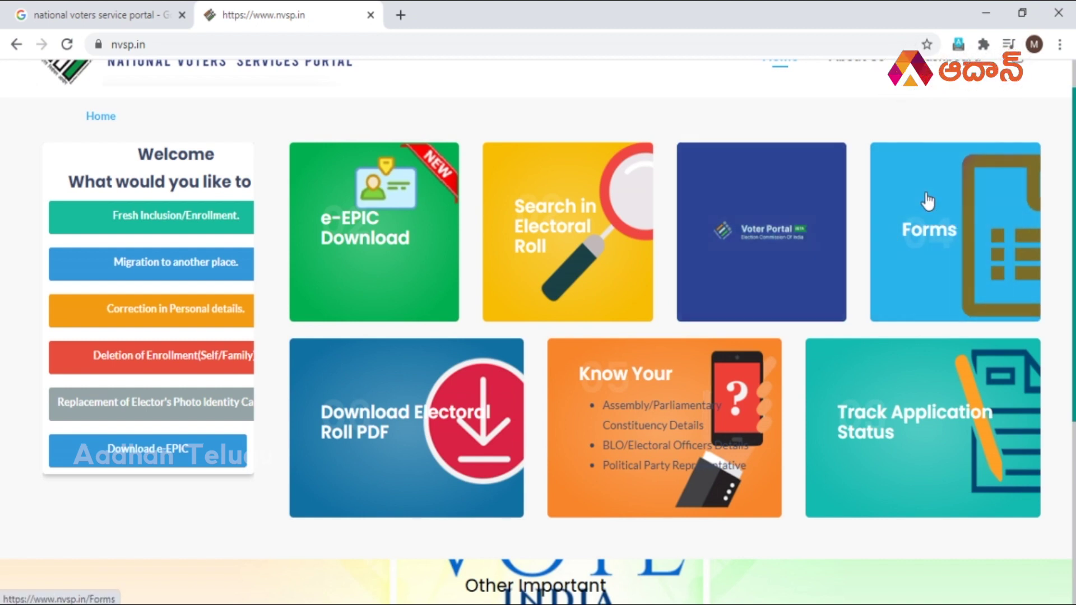
# Browse the voter Forms list (6, 6A, 7, 8, 8A, 001), then return to the NVSP home page.
pyautogui.click(940, 235)
pyautogui.scroll(-7, 598, 346)
pyautogui.scroll(7, 598, 346)
pyautogui.scroll(-2, 153, 378)
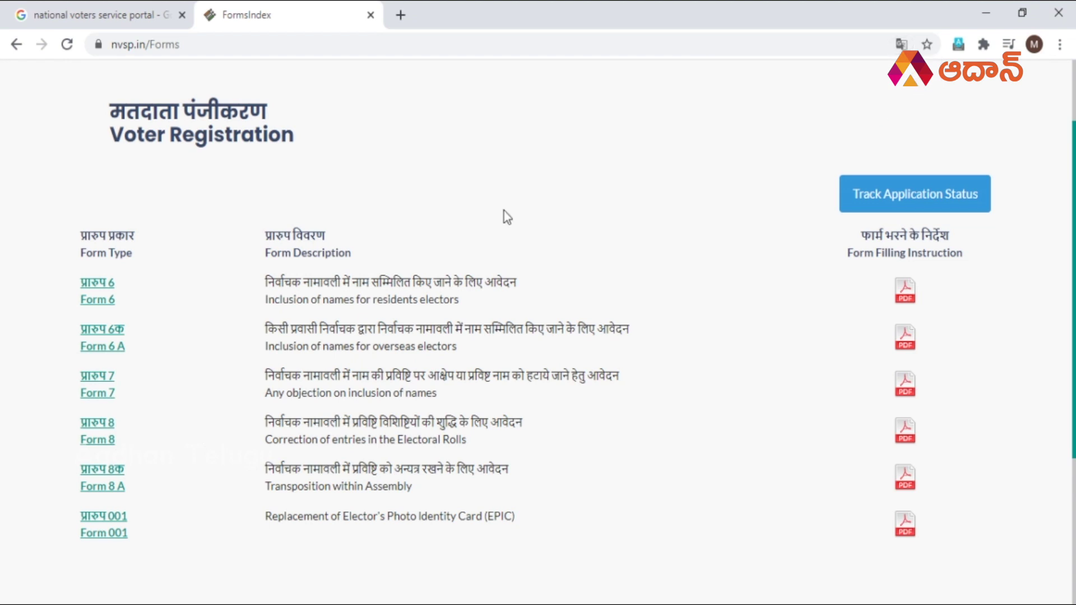
pyautogui.scroll(-1, 63, 275)
pyautogui.scroll(-4, 62, 273)
pyautogui.scroll(1, 61, 272)
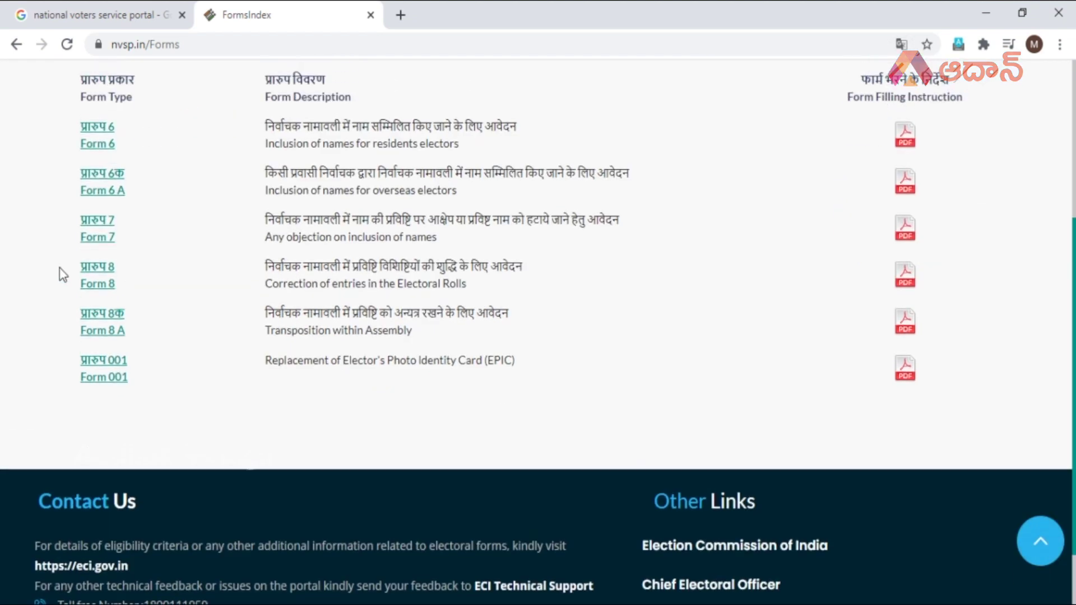
pyautogui.scroll(1, 78, 261)
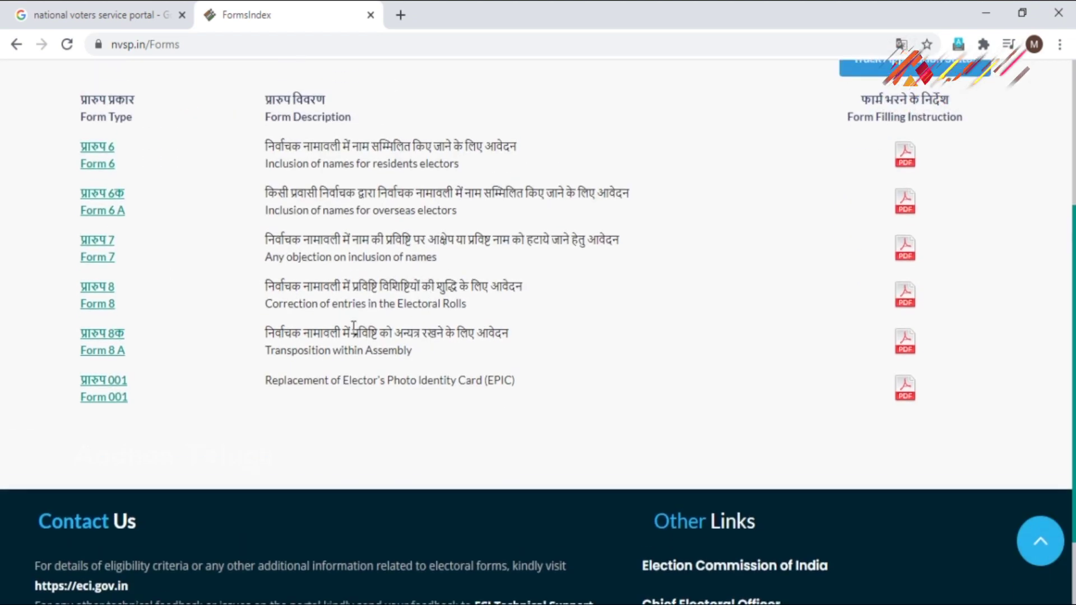
pyautogui.scroll(4, 83, 378)
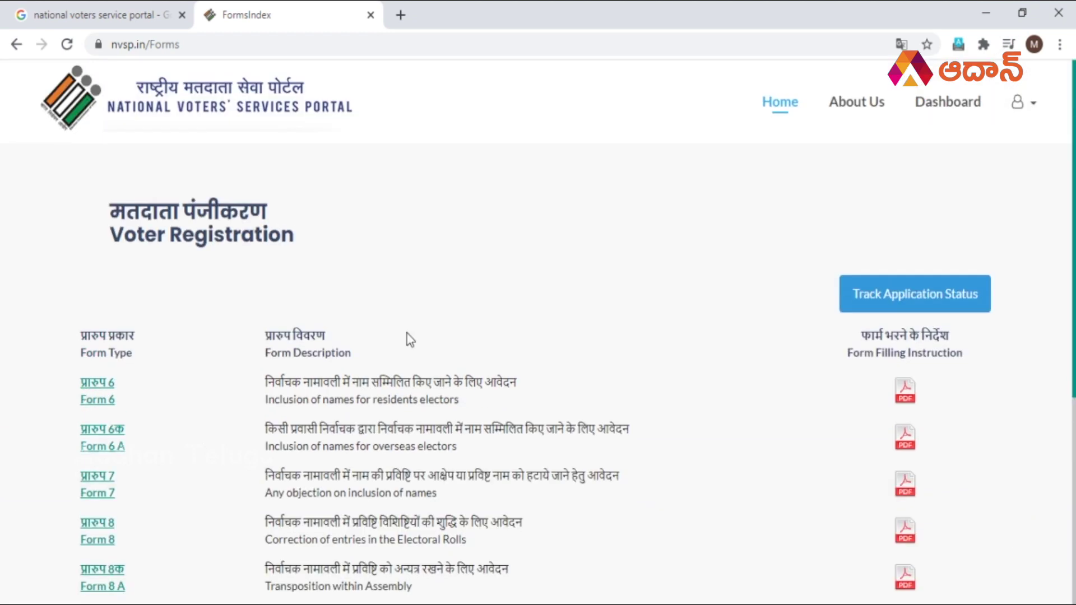
pyautogui.click(22, 45)
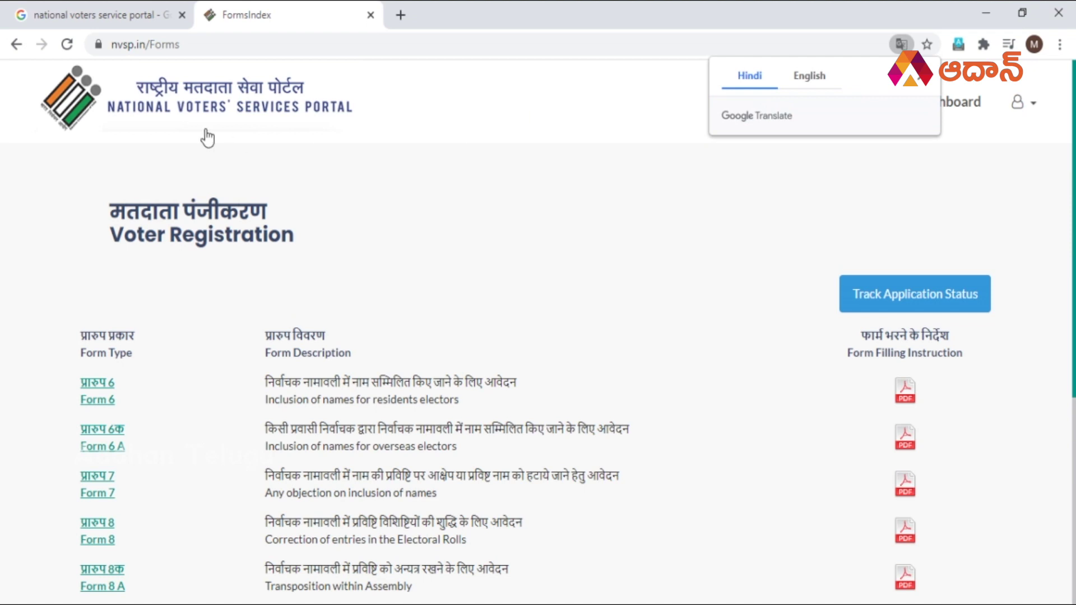
pyautogui.click(196, 121)
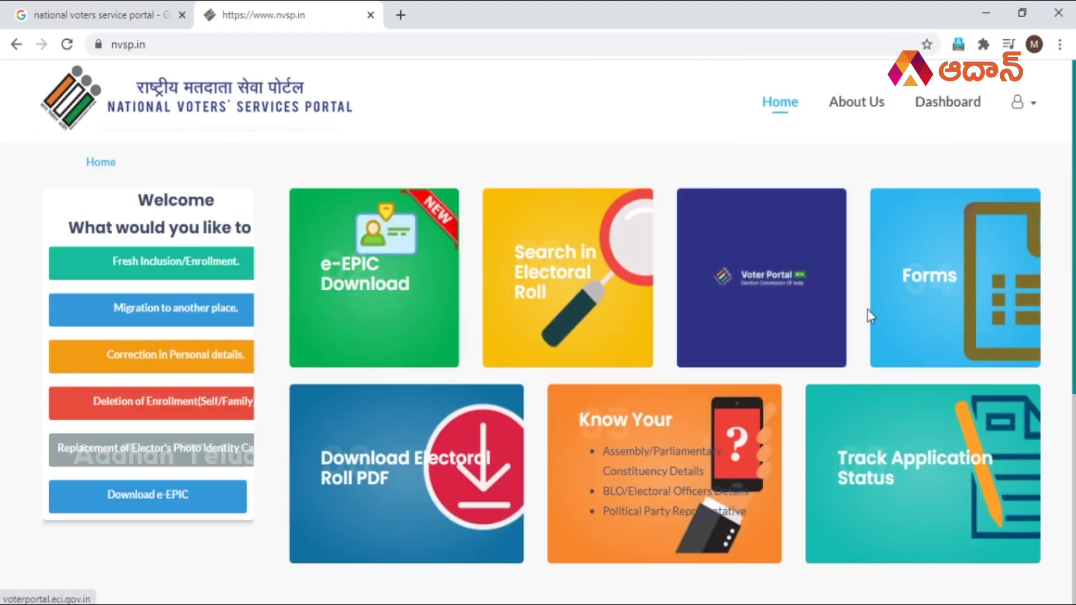
pyautogui.scroll(-2, 868, 309)
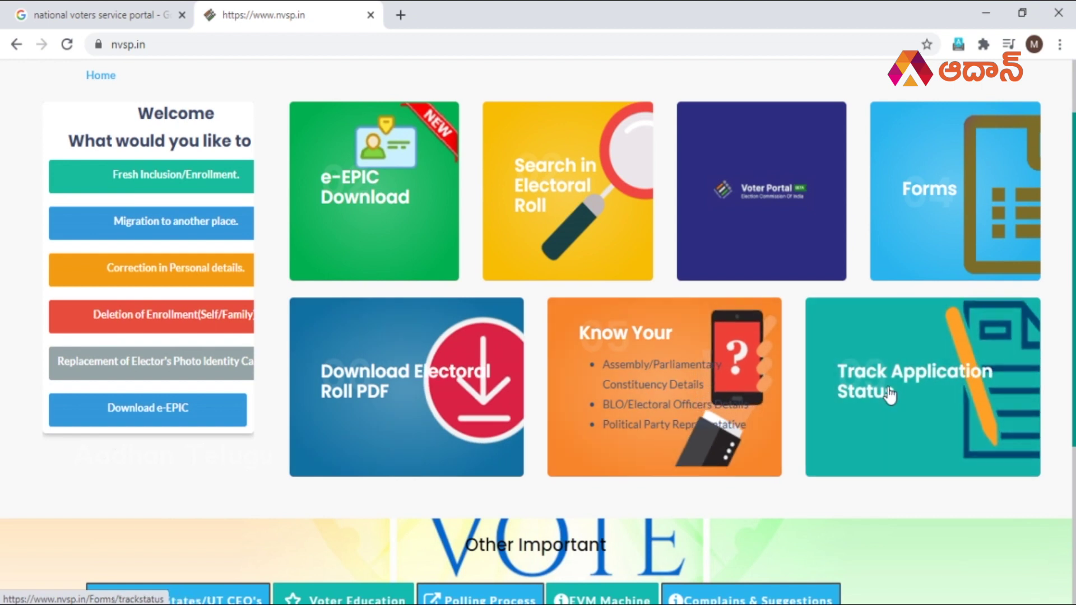
pyautogui.scroll(-5, 744, 365)
pyautogui.scroll(6, 744, 368)
pyautogui.scroll(-1, 744, 370)
pyautogui.scroll(-1, 851, 324)
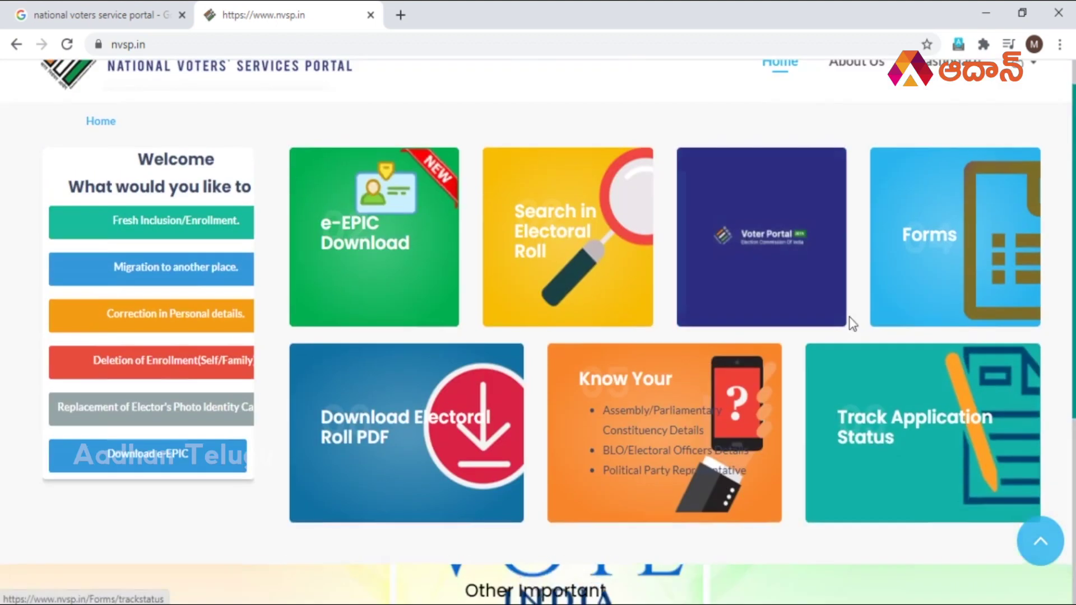
pyautogui.scroll(1, 456, 264)
pyautogui.scroll(-2, 456, 267)
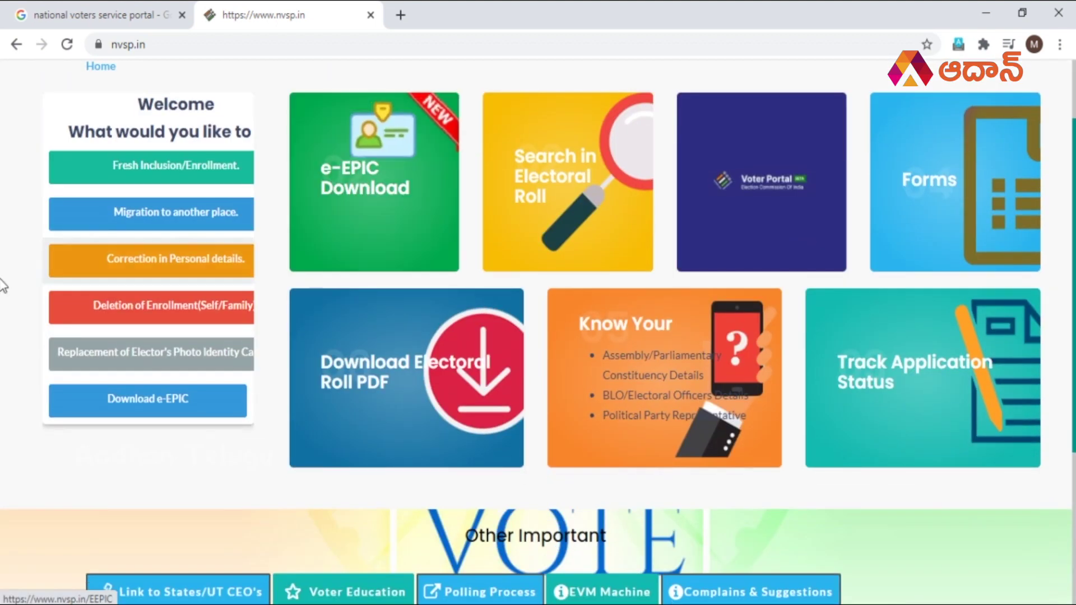
pyautogui.scroll(2, 22, 283)
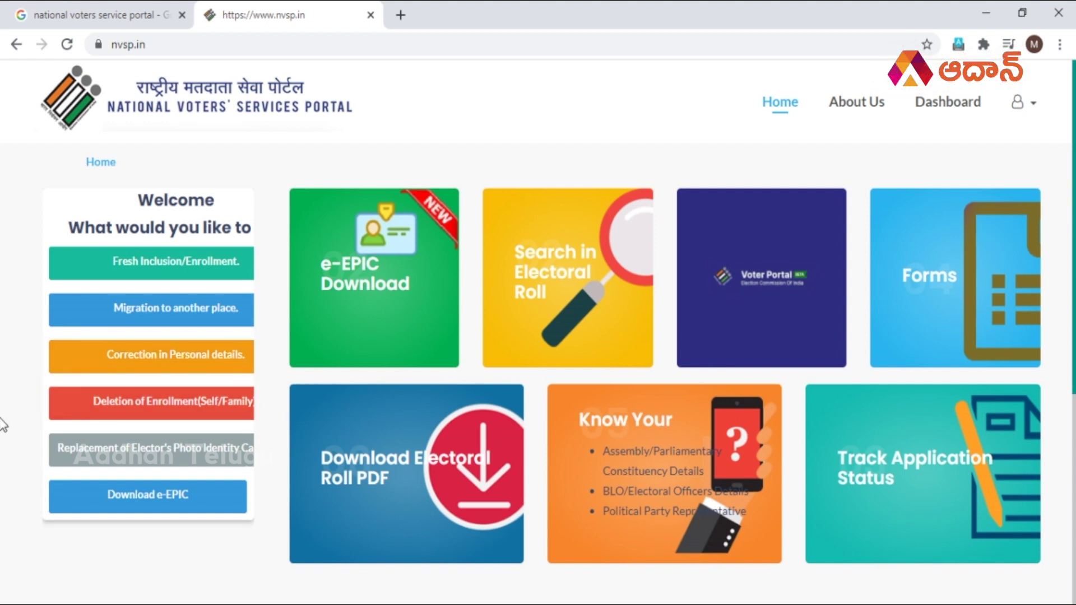
pyautogui.scroll(-1, 3, 424)
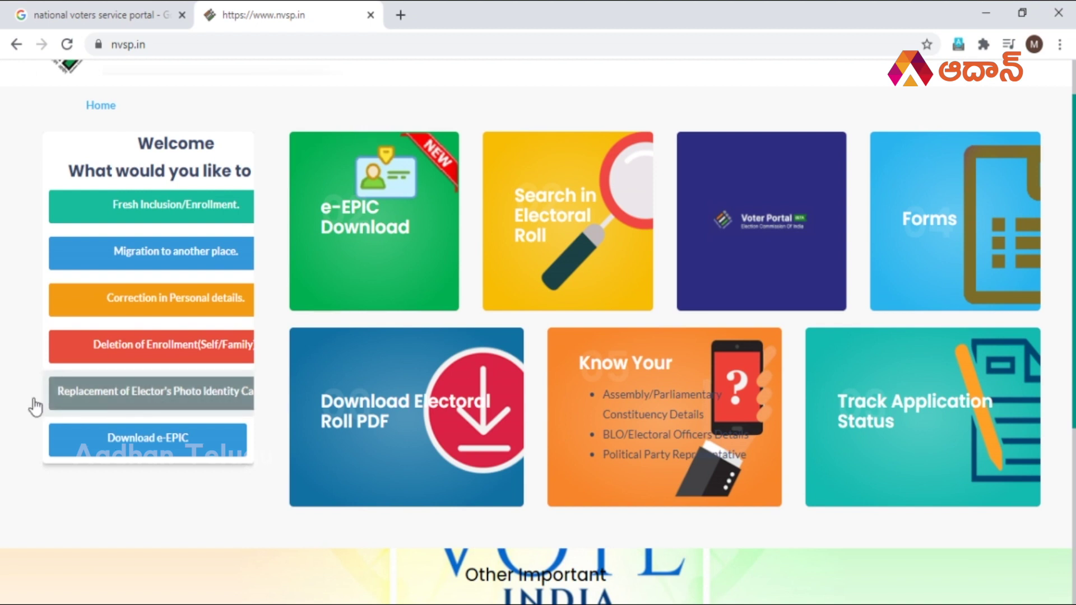
pyautogui.scroll(1, 3, 399)
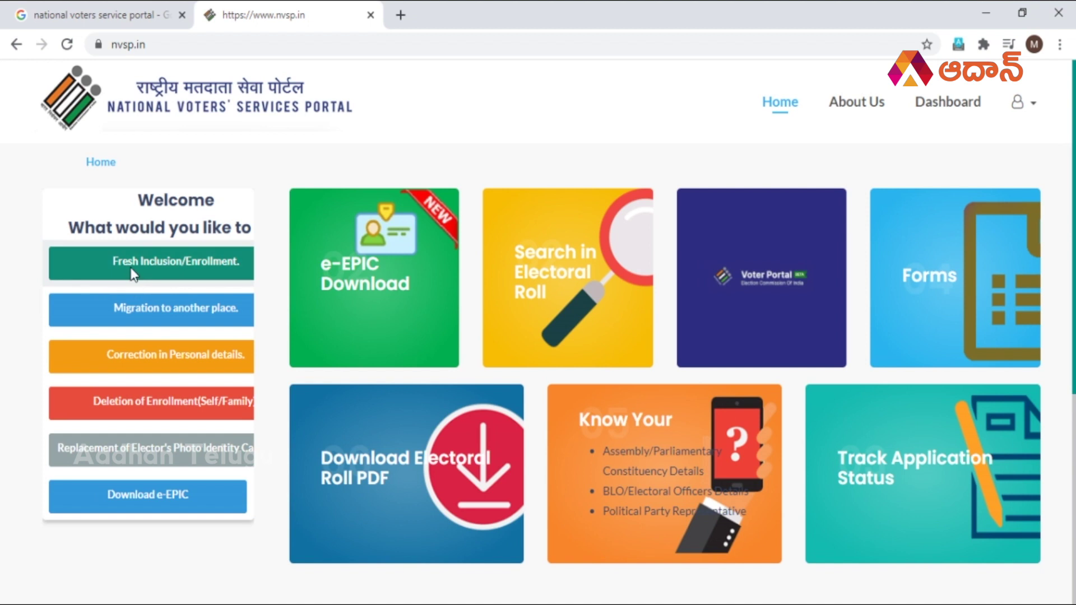
# Start a Fresh Inclusion/Enrollment application as a resident of India.
pyautogui.click(169, 264)
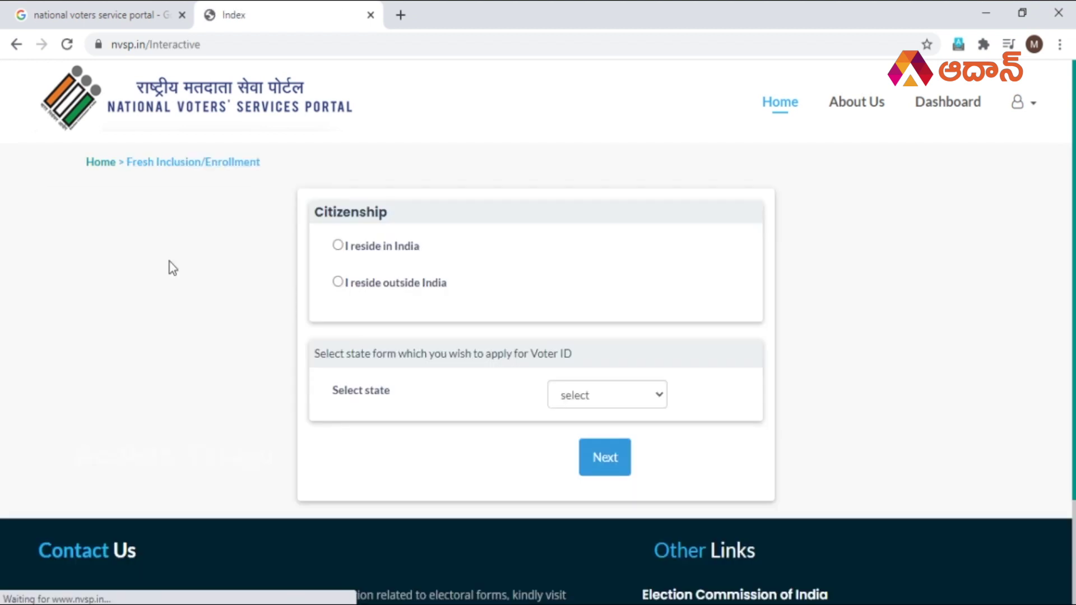
pyautogui.scroll(-1, 227, 280)
pyautogui.scroll(1, 219, 280)
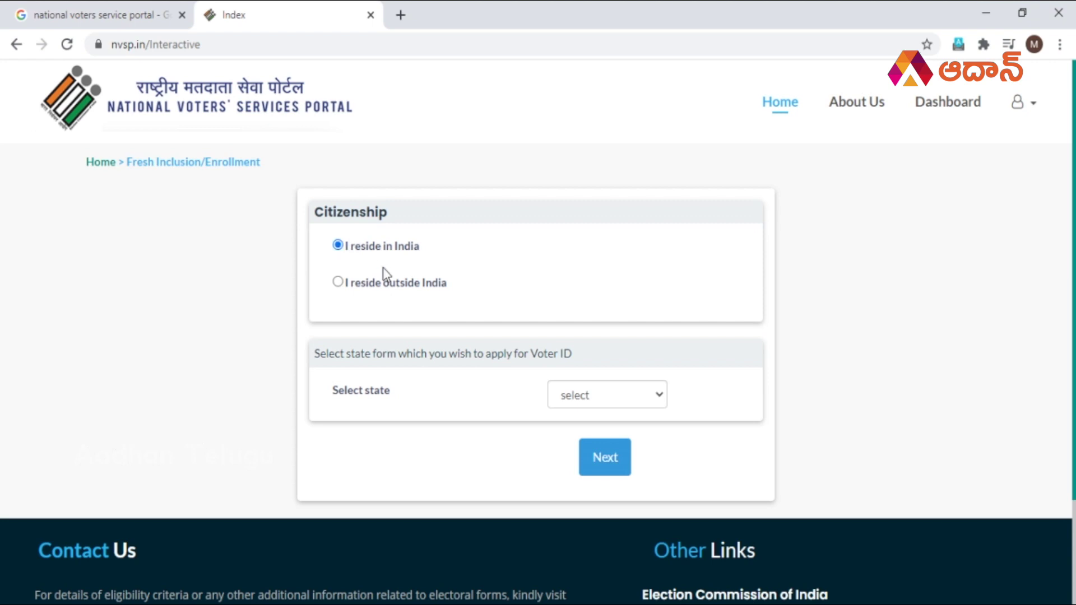
# Choose Andhra Pradesh as the state and continue to the Address step.
pyautogui.click(603, 395)
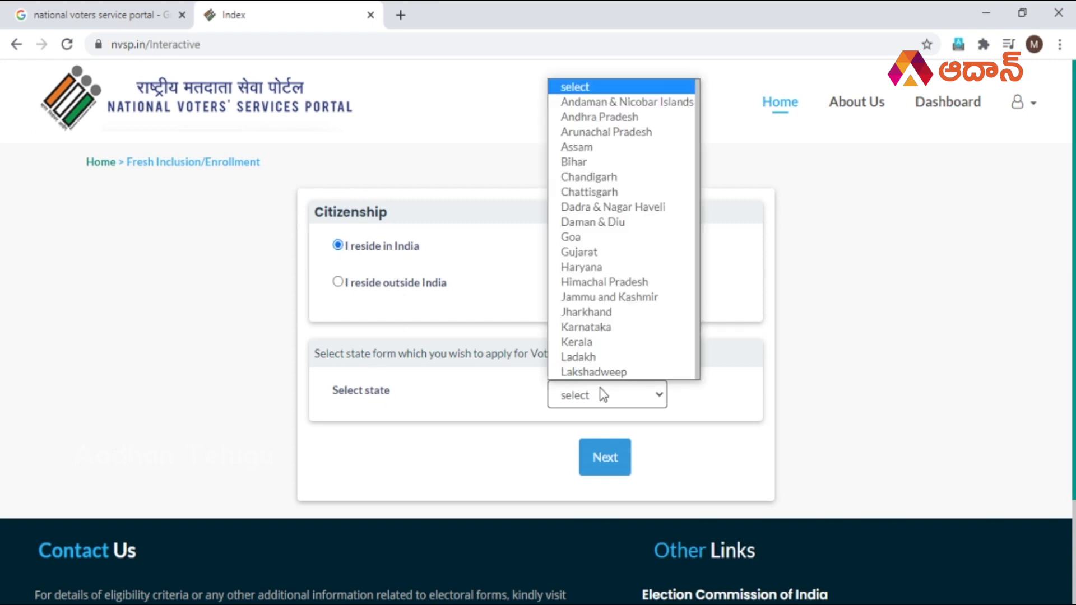
pyautogui.scroll(-5, 606, 353)
pyautogui.scroll(5, 607, 350)
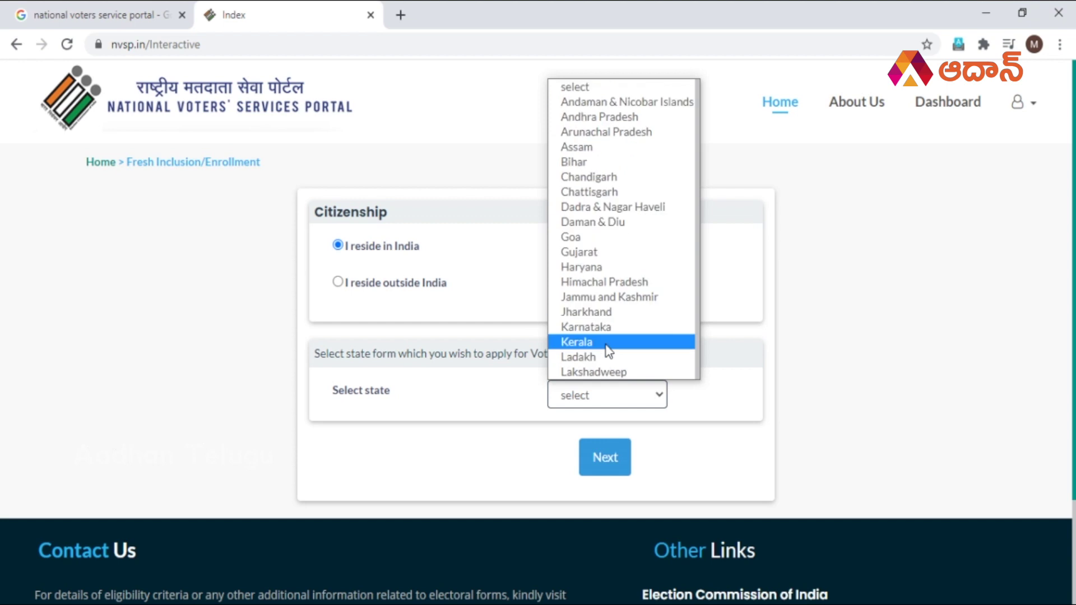
pyautogui.scroll(-5, 611, 167)
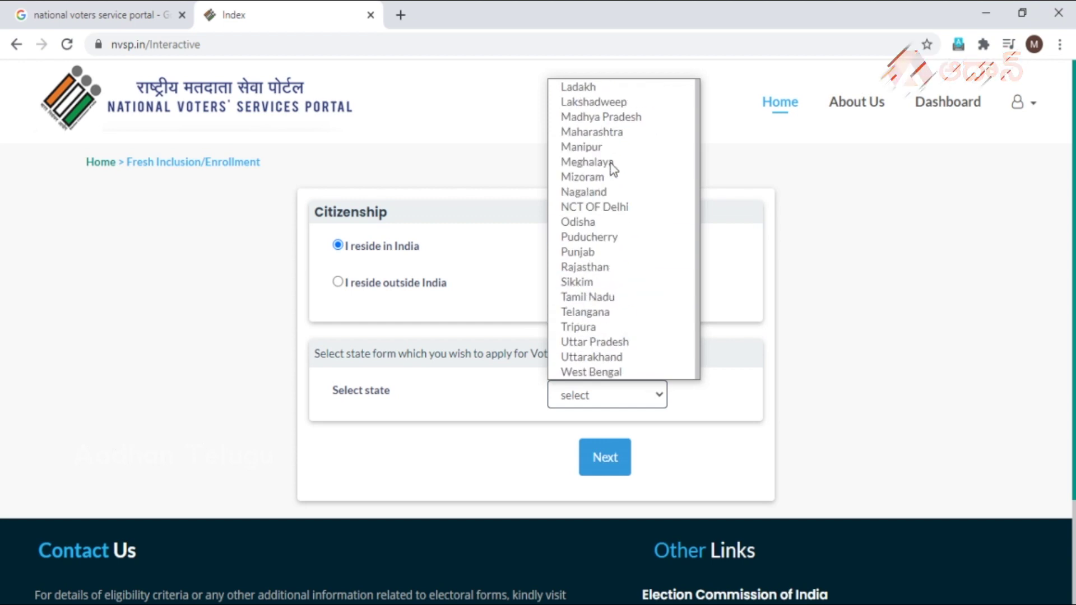
pyautogui.scroll(5, 616, 313)
pyautogui.scroll(-5, 617, 313)
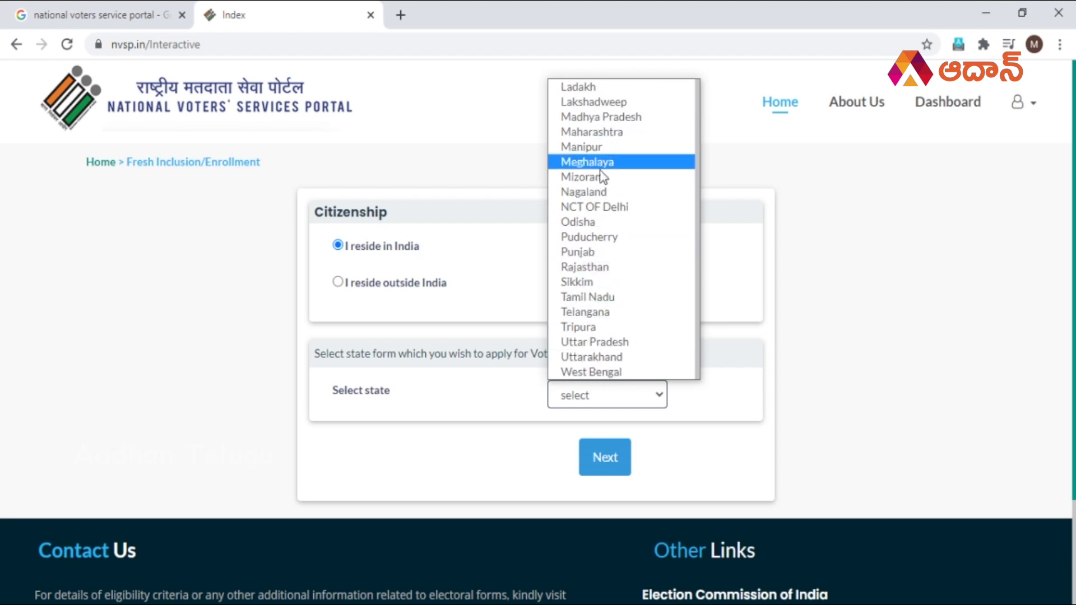
pyautogui.scroll(6, 605, 302)
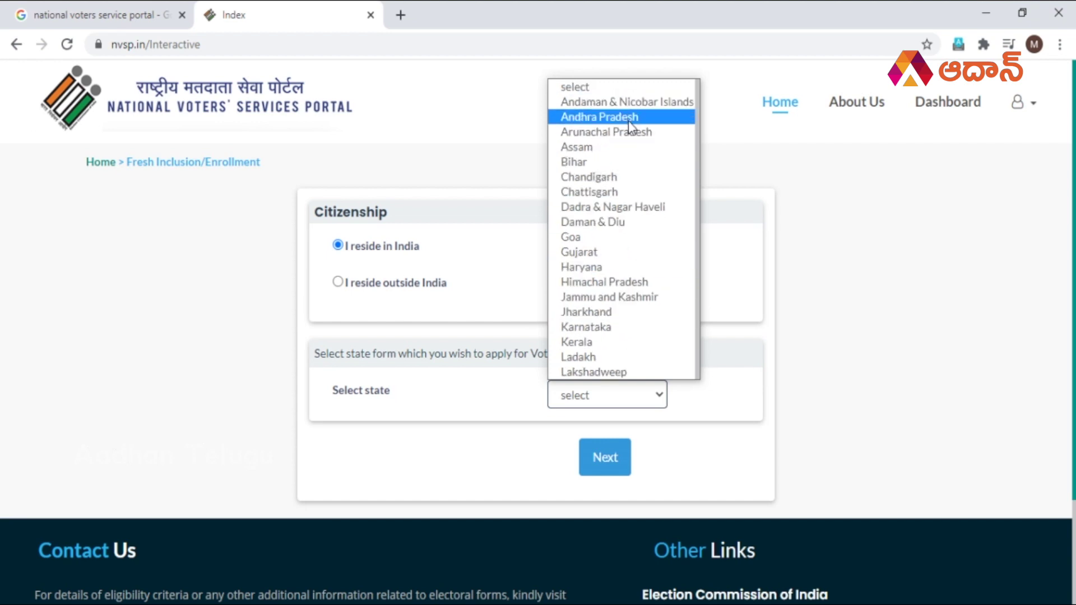
pyautogui.click(628, 120)
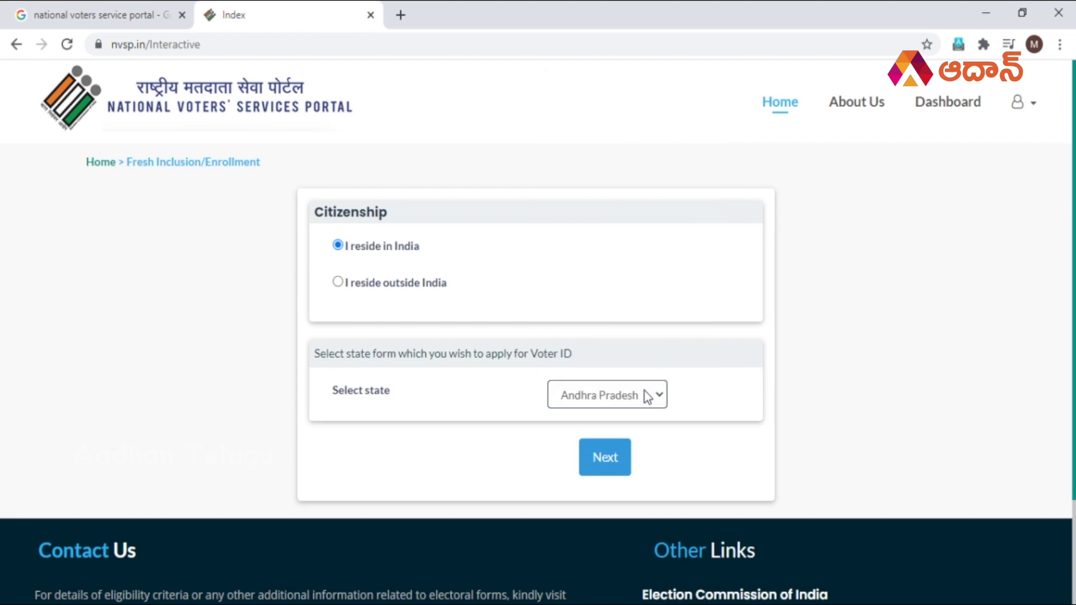
pyautogui.scroll(-2, 841, 353)
pyautogui.click(600, 330)
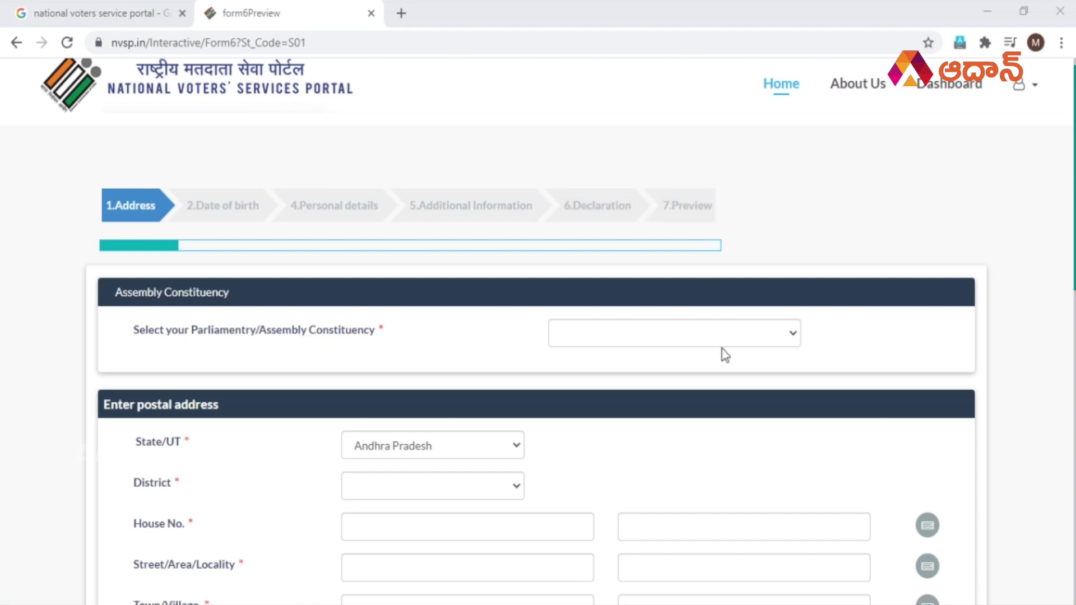
# Select Guntur East as the Parliamentary/Assembly Constituency on the Address step.
pyautogui.scroll(-10, 723, 348)
pyautogui.scroll(-4, 722, 348)
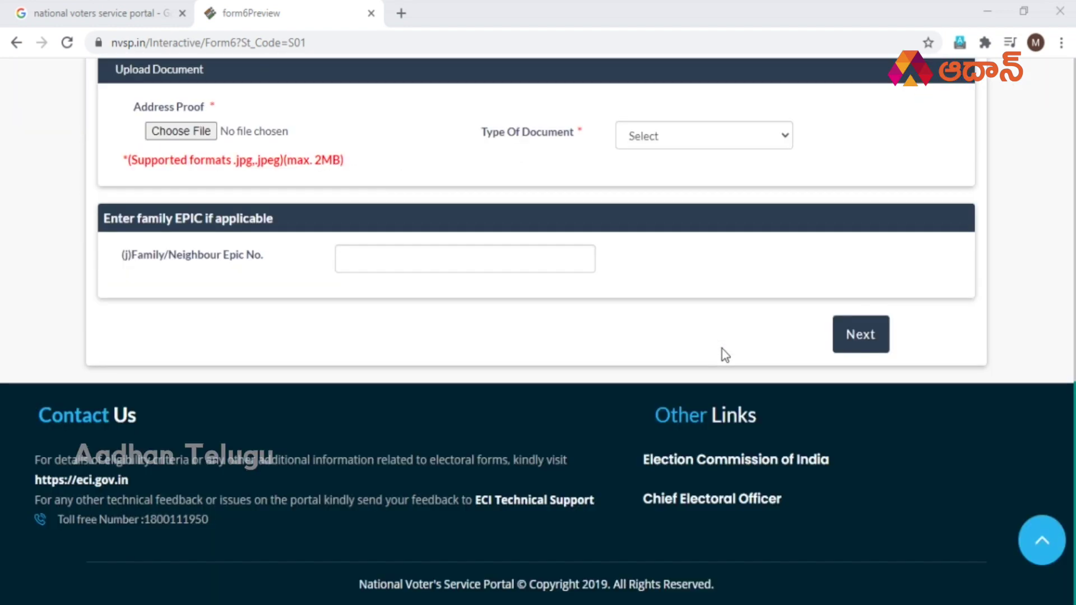
pyautogui.scroll(14, 722, 349)
pyautogui.scroll(-14, 722, 349)
pyautogui.scroll(14, 722, 348)
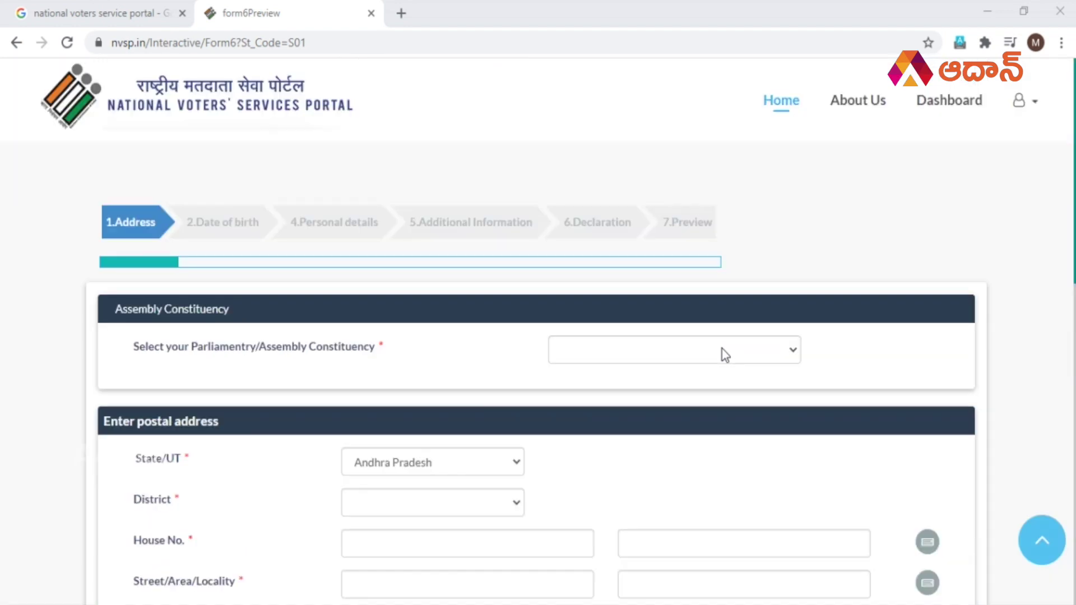
pyautogui.scroll(-2, 722, 349)
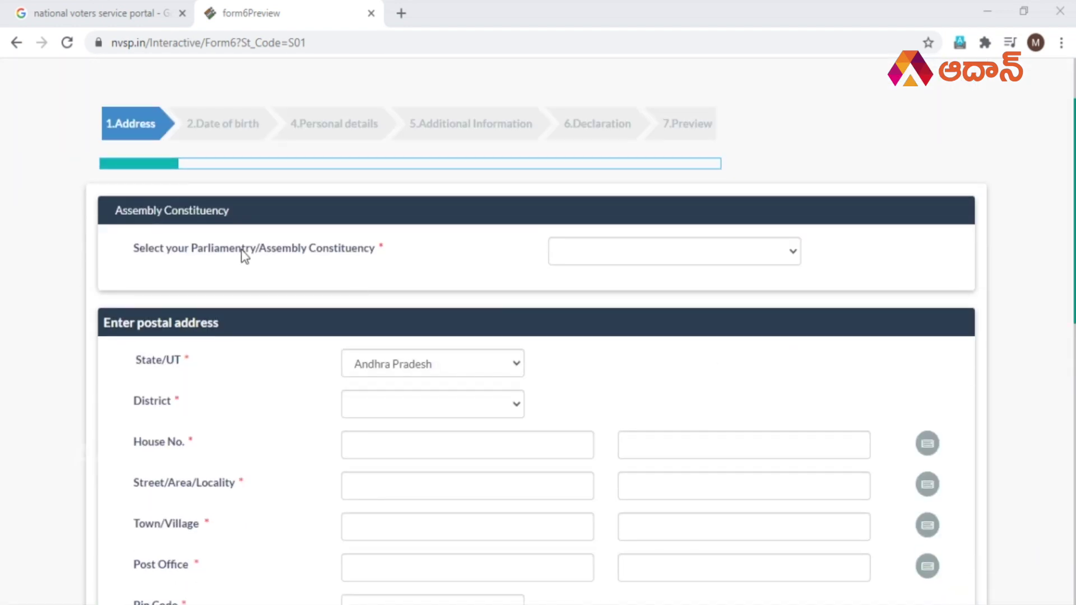
pyautogui.click(579, 255)
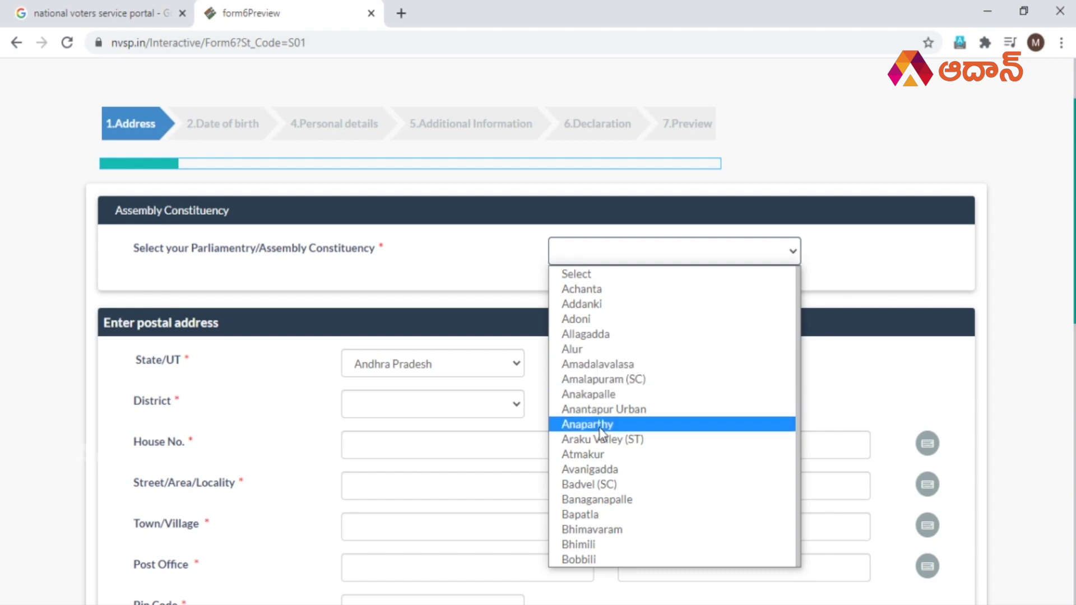
pyautogui.scroll(-10, 642, 378)
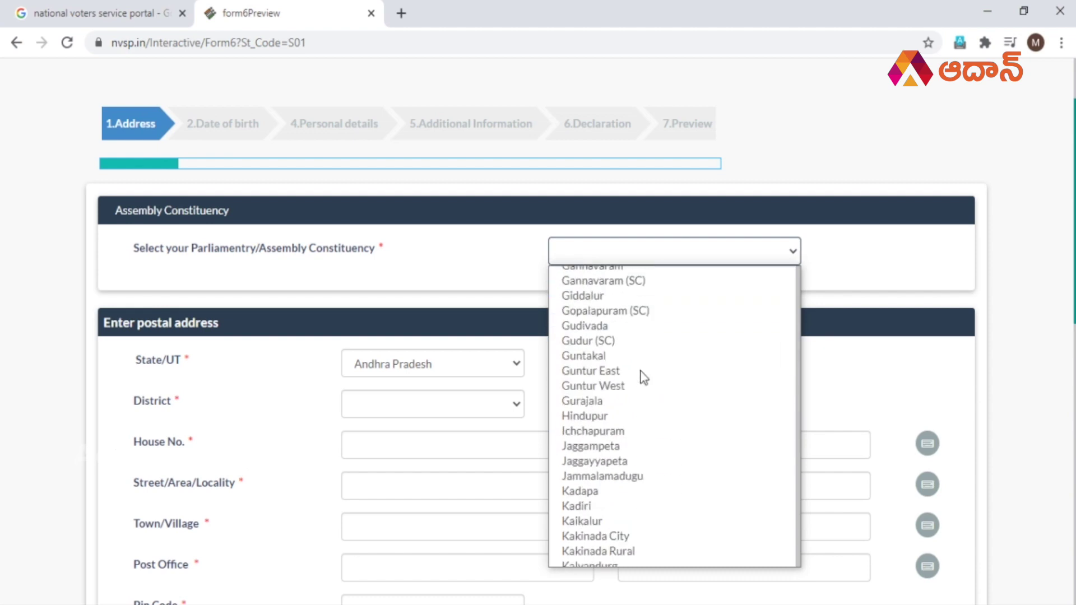
pyautogui.scroll(1, 643, 379)
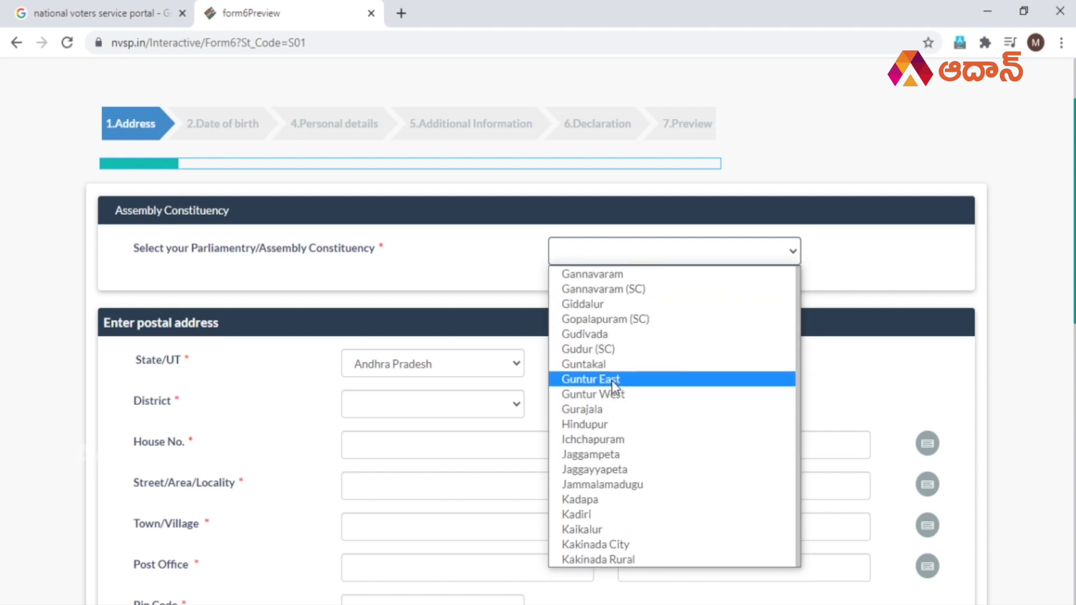
pyautogui.click(615, 380)
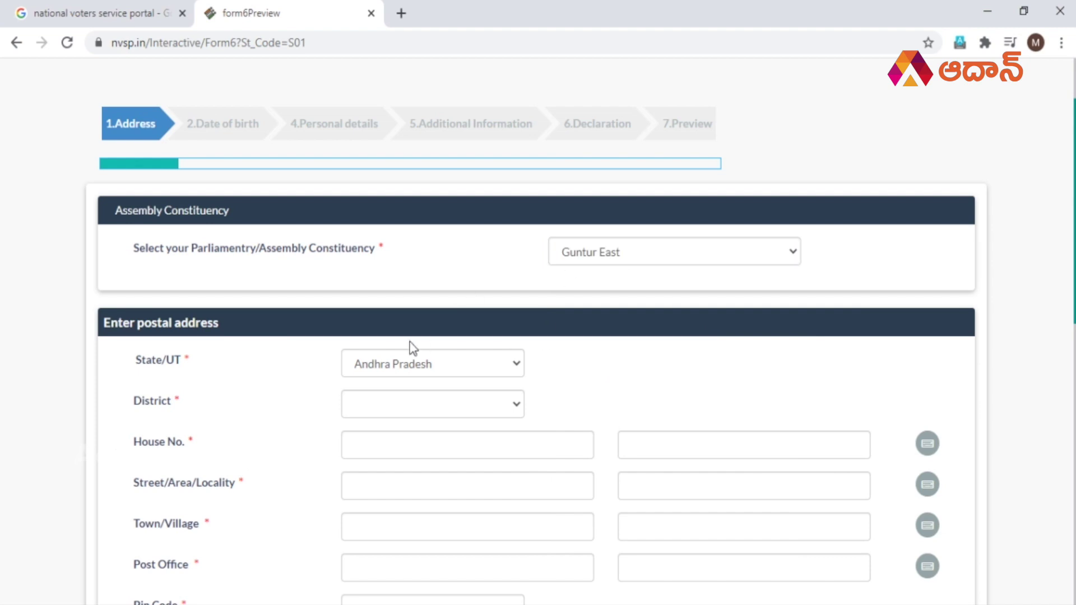
pyautogui.scroll(-1, 32, 385)
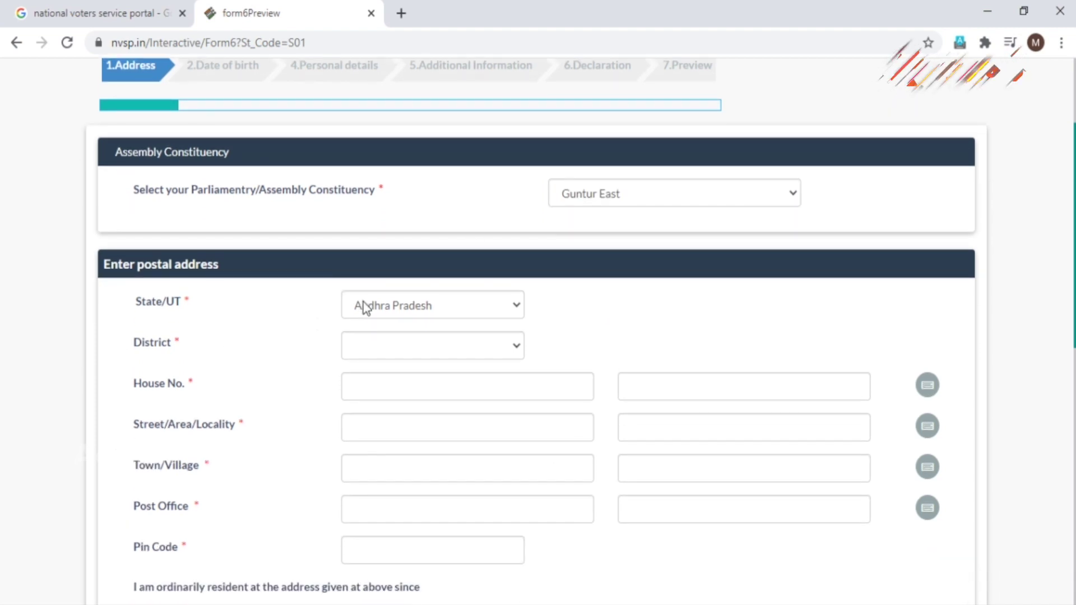
# Set District to Guntur, house number 2-2 and street 'guntur' with its Telugu version.
pyautogui.click(362, 348)
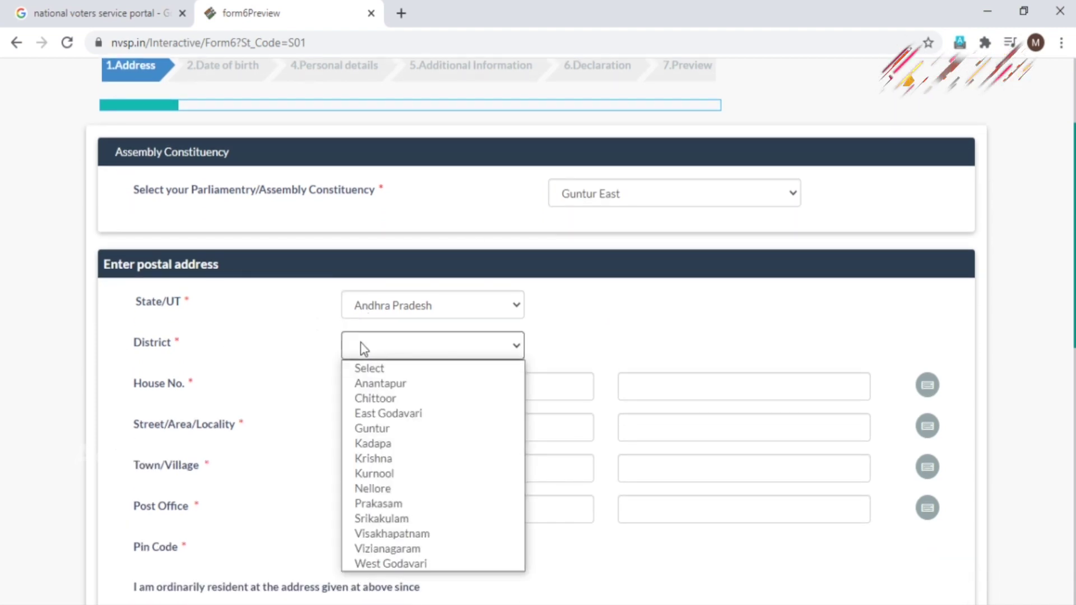
pyautogui.click(388, 428)
pyautogui.click(391, 394)
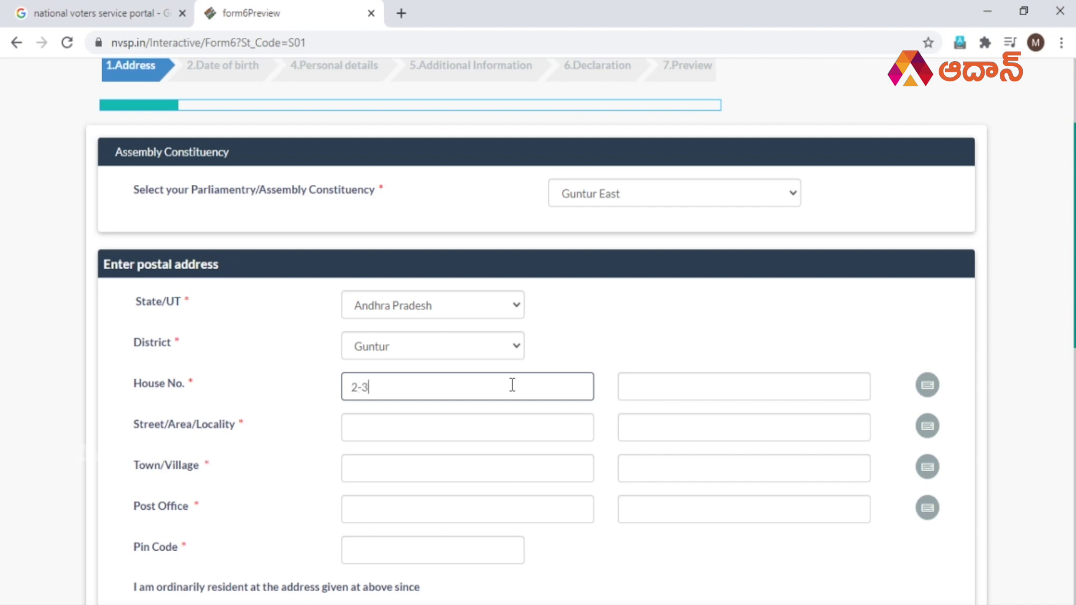
pyautogui.press('Tab')
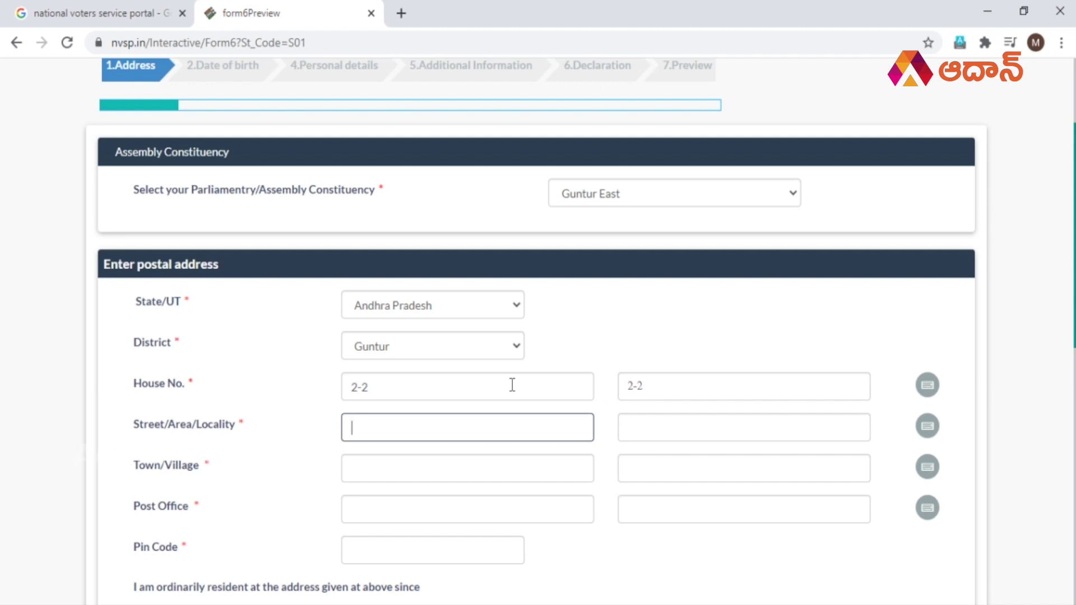
pyautogui.write('gunturu')
pyautogui.press('Tab')
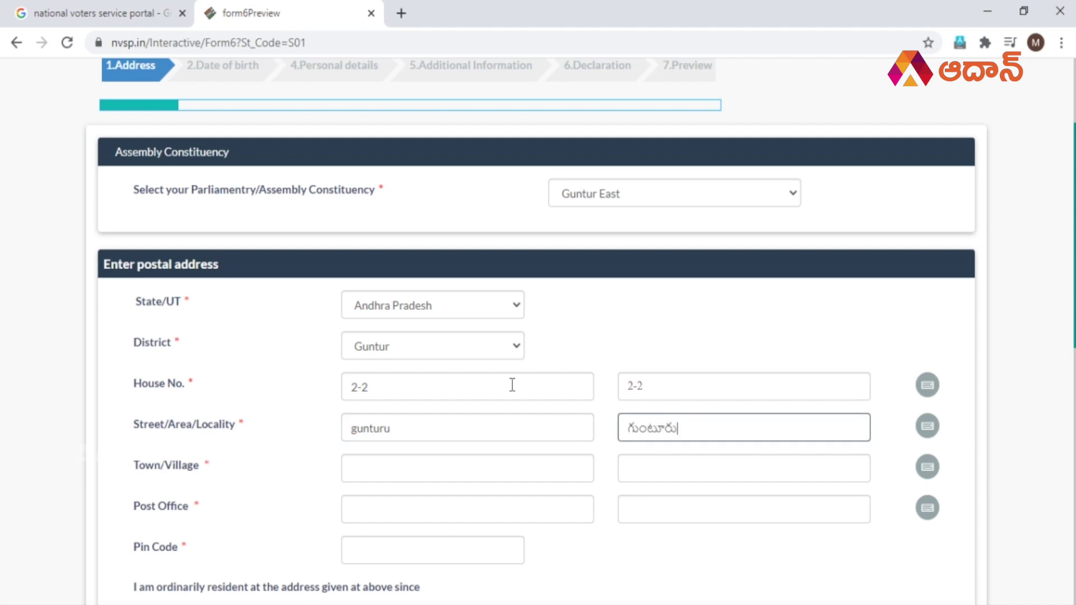
# Correct the English street name and refresh its Telugu transliteration.
pyautogui.click(407, 422)
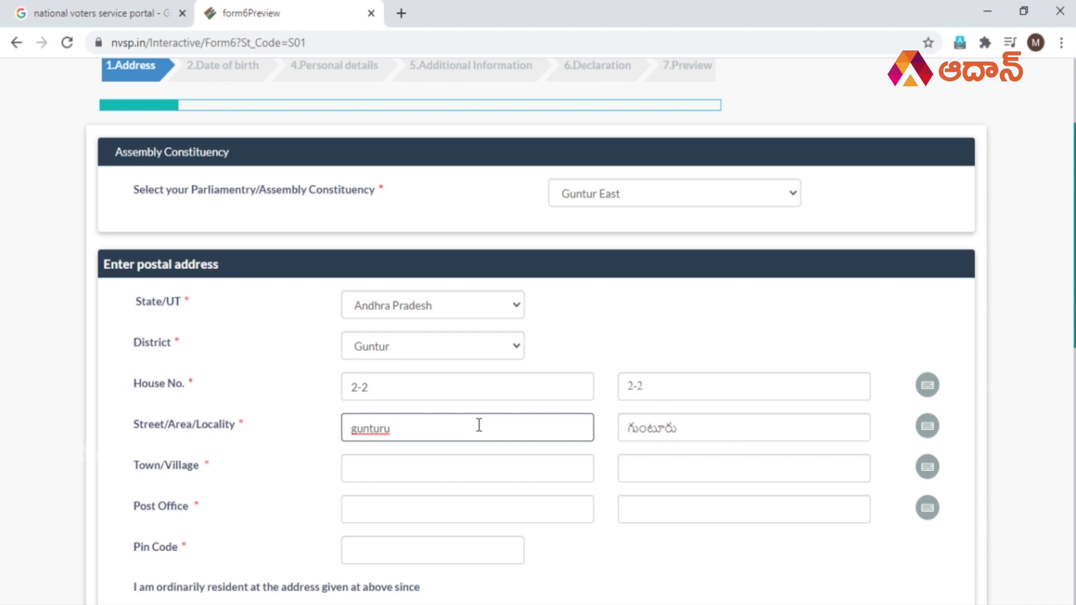
pyautogui.click(736, 427)
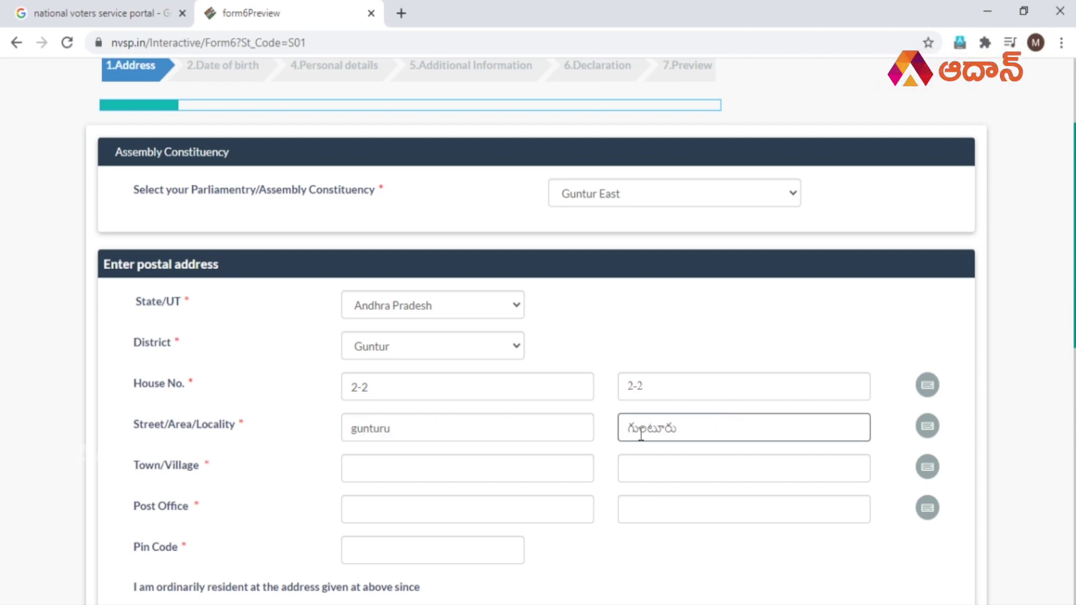
pyautogui.click(415, 424)
pyautogui.click(722, 428)
pyautogui.click(445, 421)
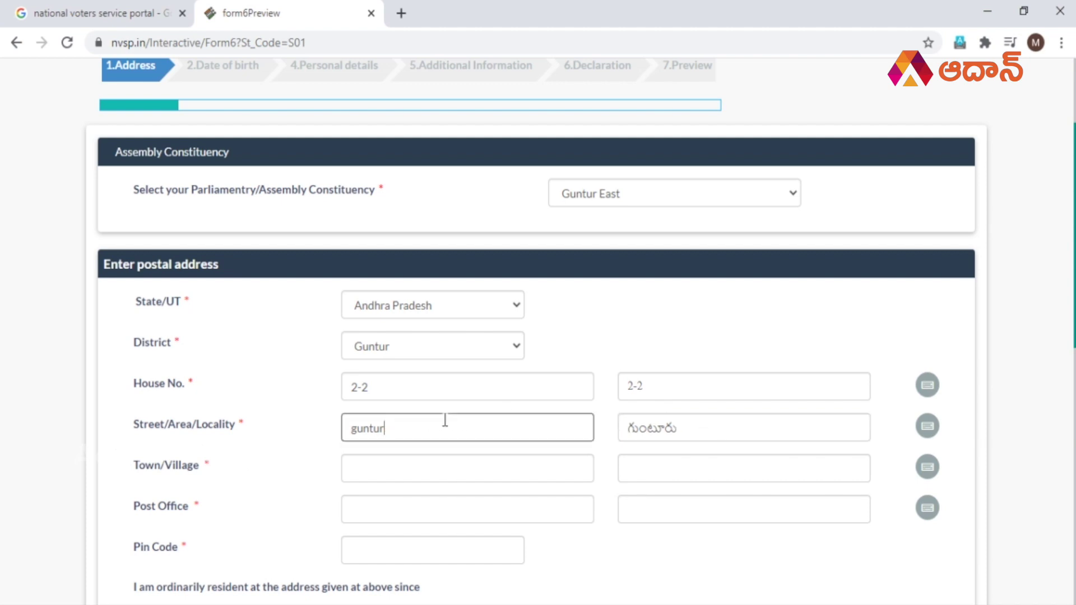
pyautogui.click(681, 439)
pyautogui.click(516, 468)
pyautogui.click(452, 428)
pyautogui.click(652, 422)
pyautogui.click(704, 463)
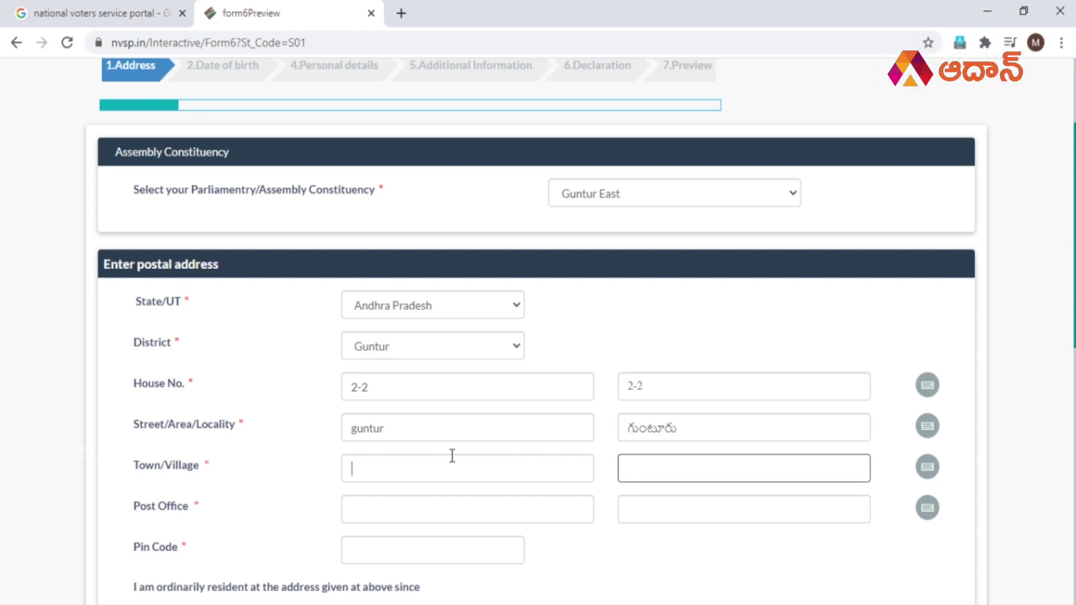
pyautogui.click(701, 429)
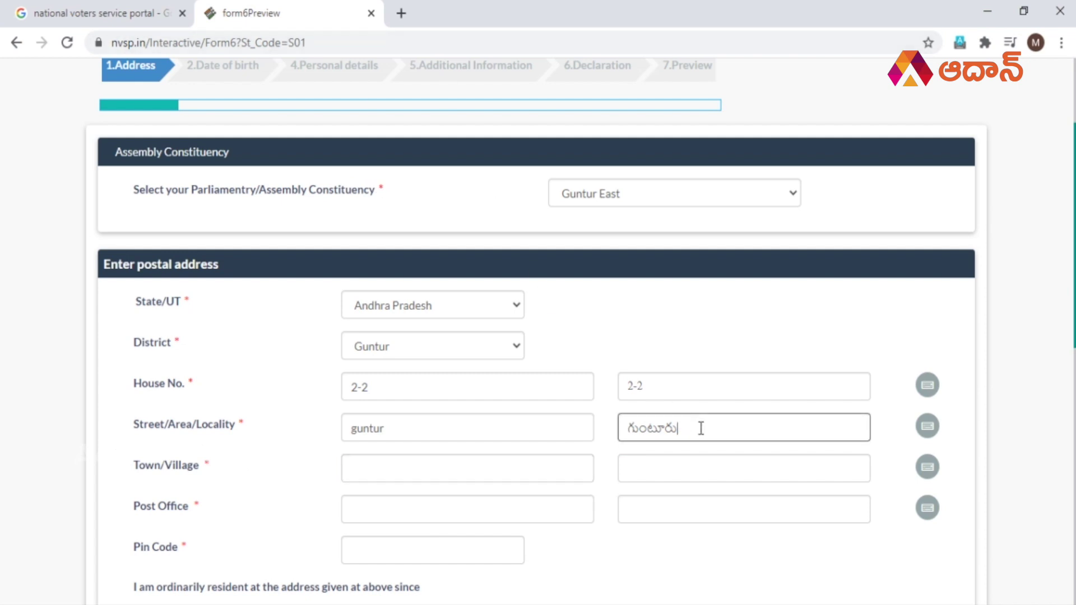
# Search 'google input tools' in a new tab and open its Try it out page.
pyautogui.click(402, 13)
pyautogui.write('go')
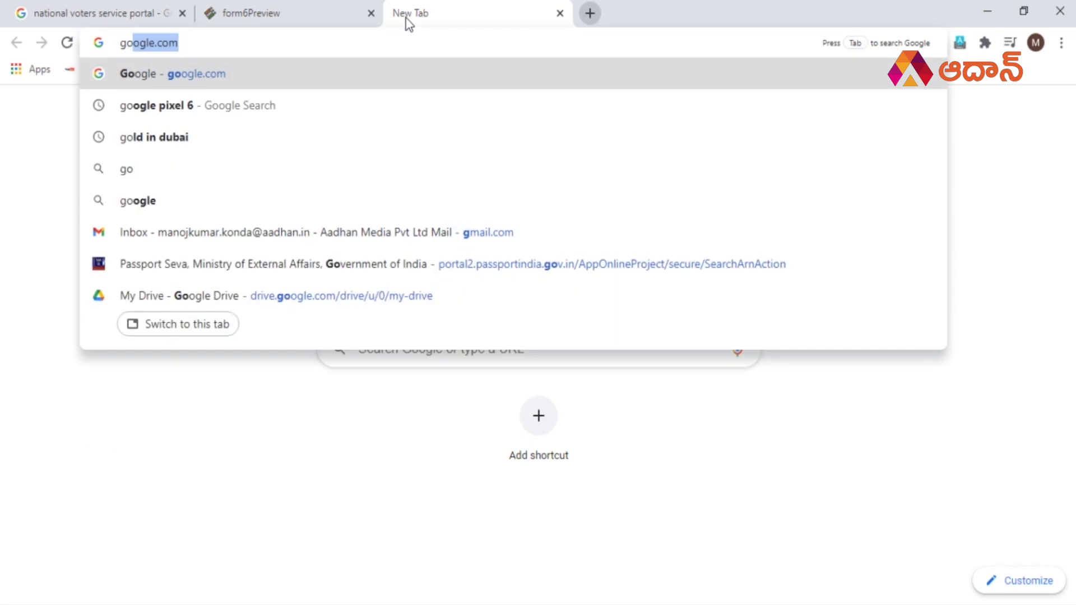
pyautogui.write('ogle in')
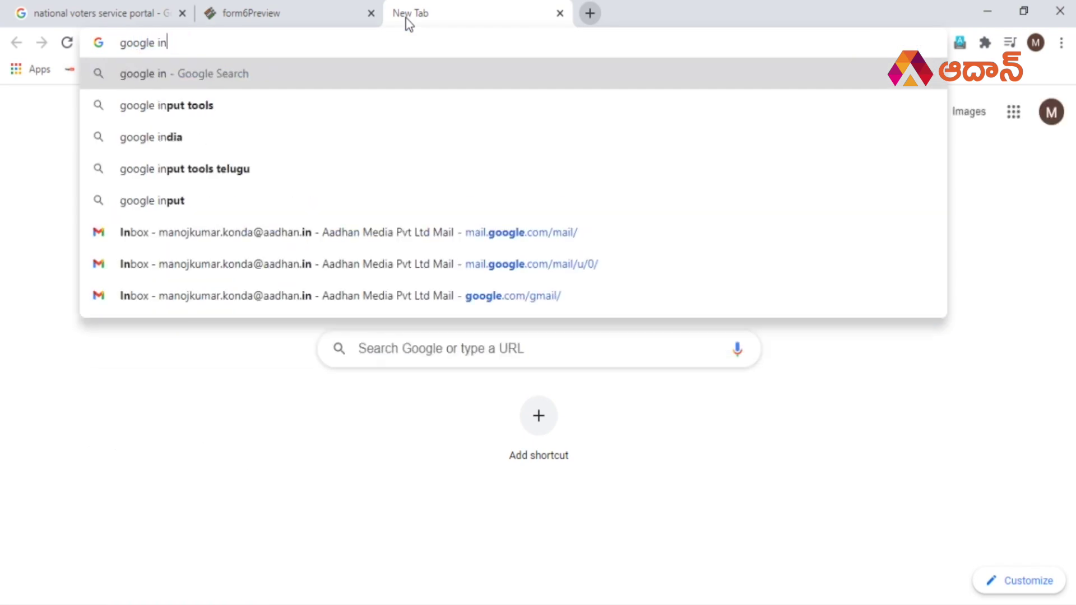
pyautogui.write('put tools')
pyautogui.press('Return')
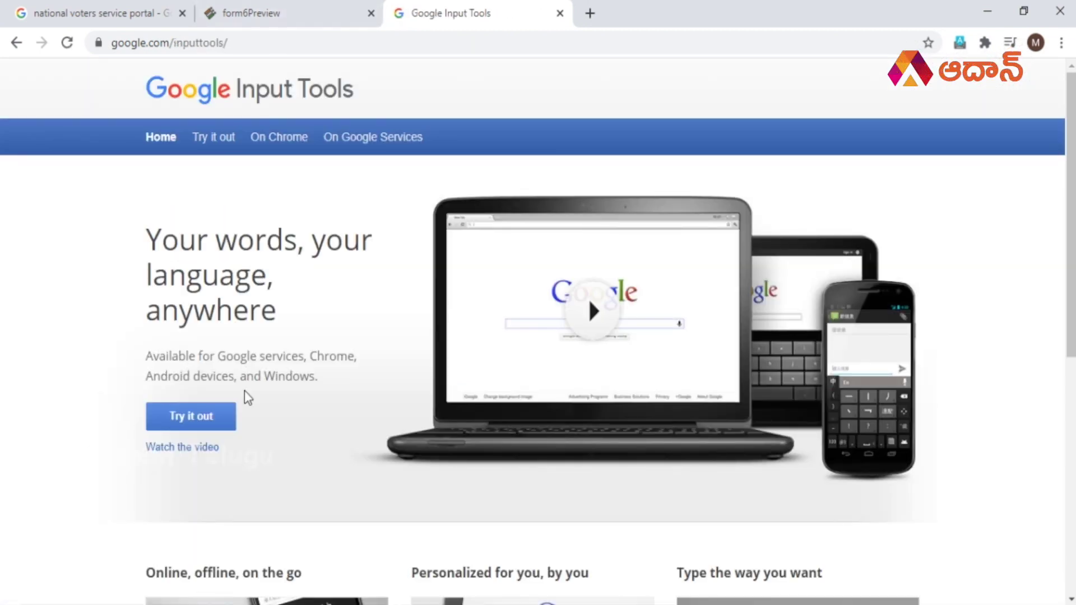
pyautogui.click(222, 425)
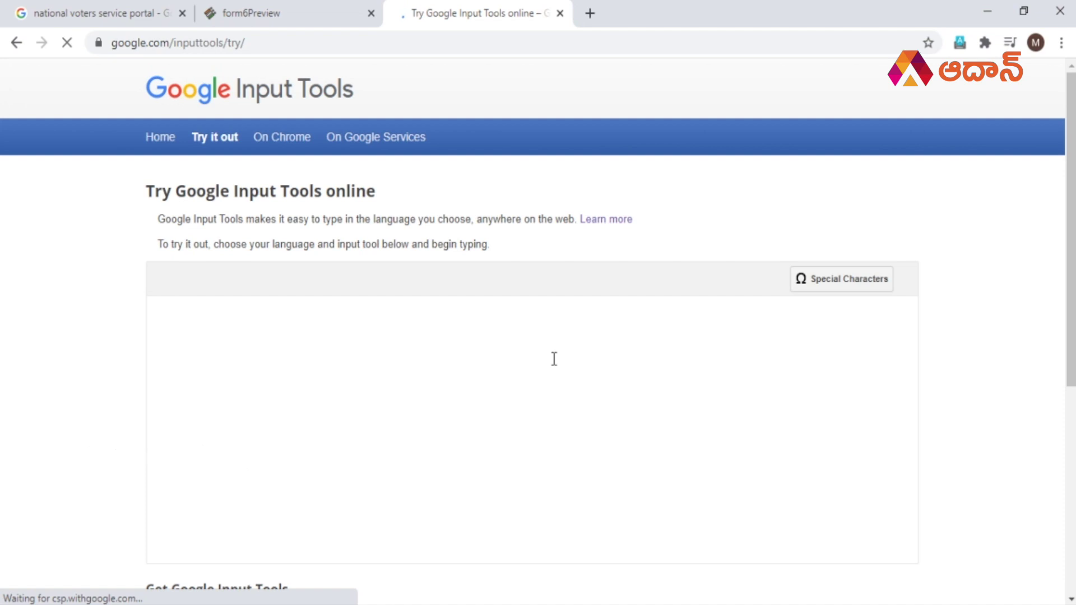
# Return to the Form 6 address page and step through the street, Town/Village and Post Office fields.
pyautogui.click(340, 3)
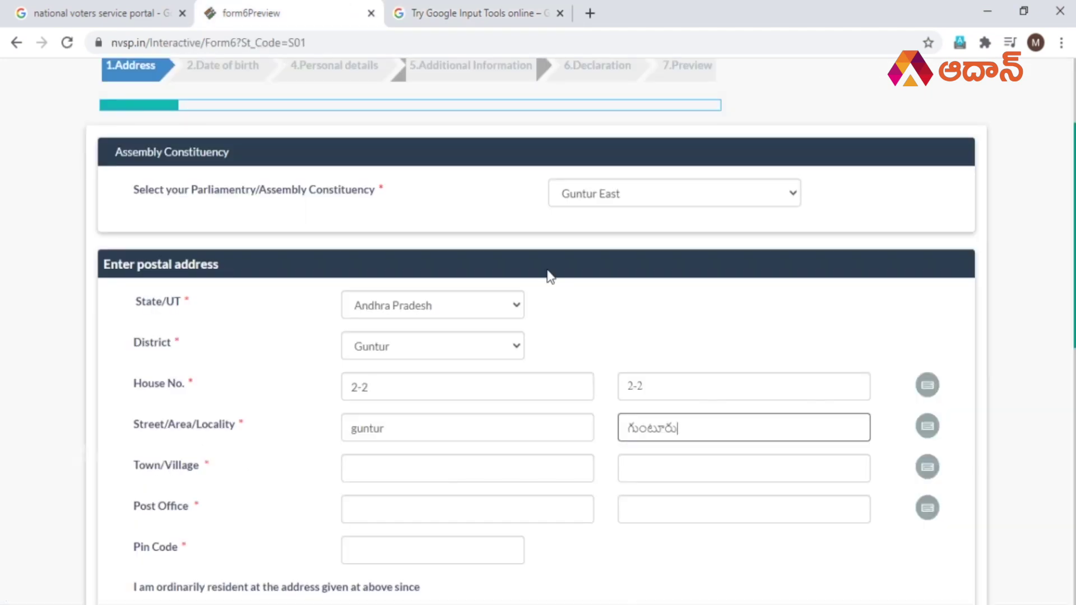
pyautogui.click(484, 476)
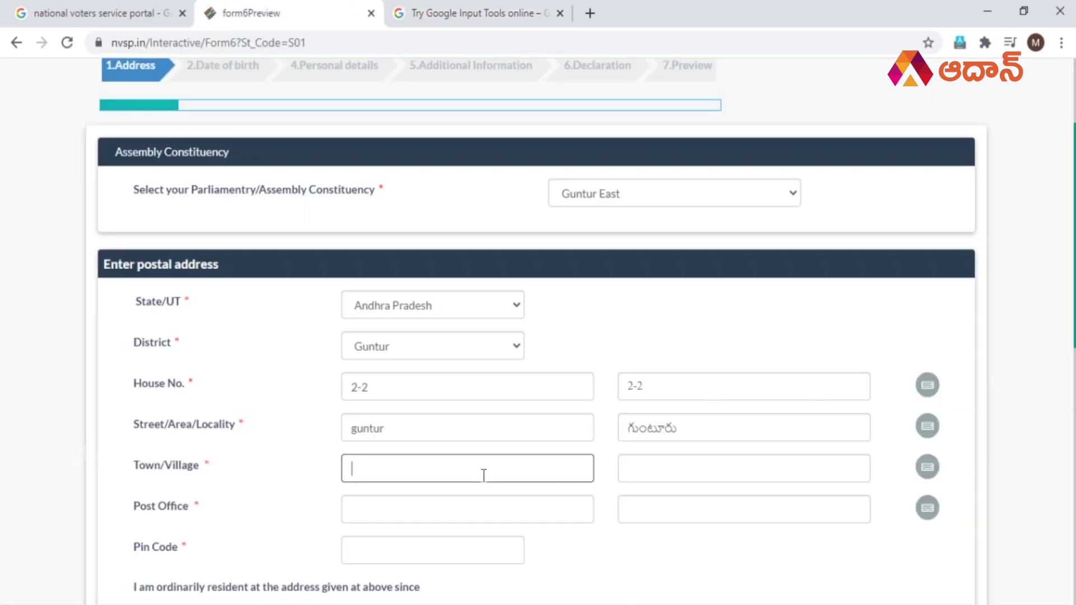
pyautogui.scroll(-2, 484, 476)
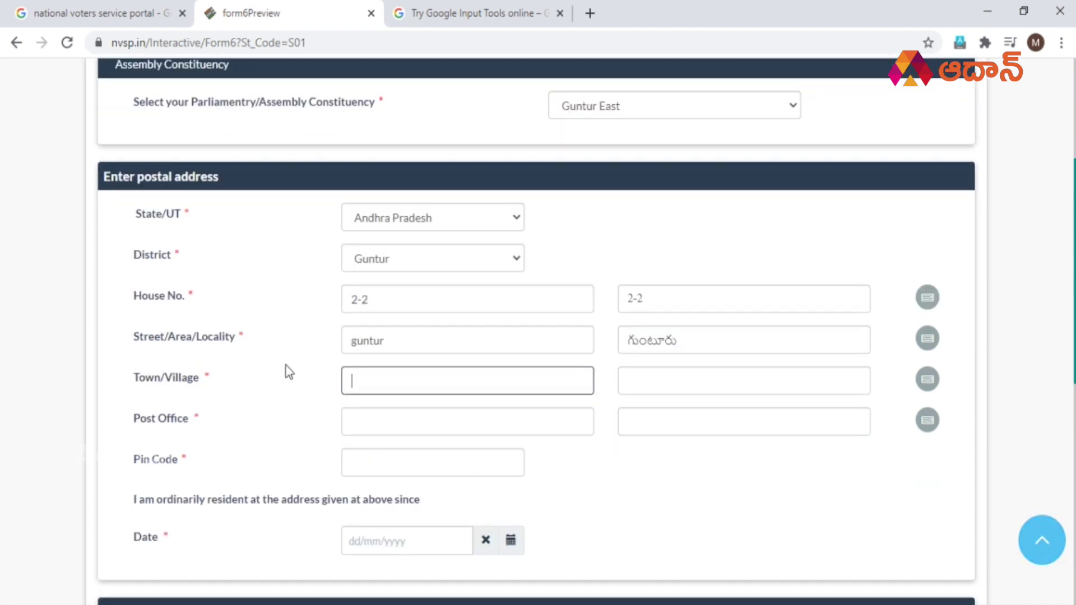
pyautogui.click(415, 348)
pyautogui.click(372, 380)
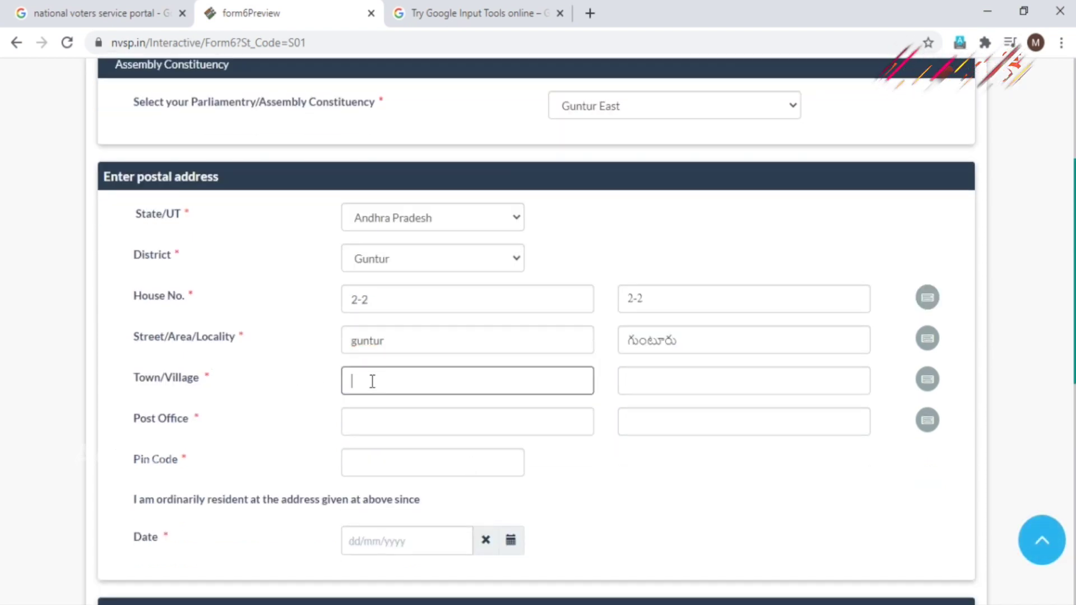
pyautogui.click(383, 420)
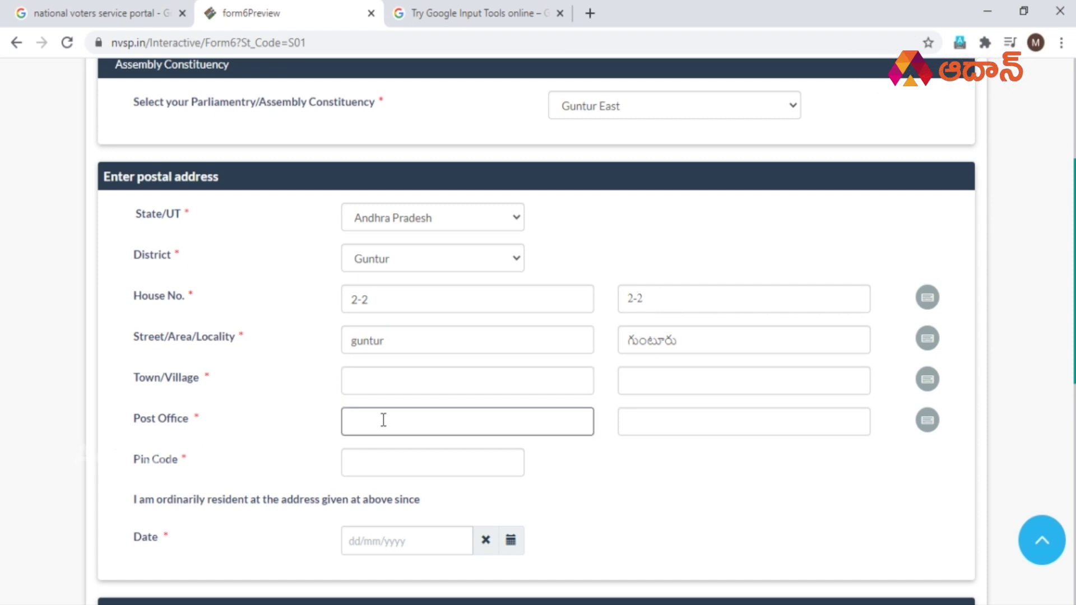
pyautogui.scroll(-2, 383, 420)
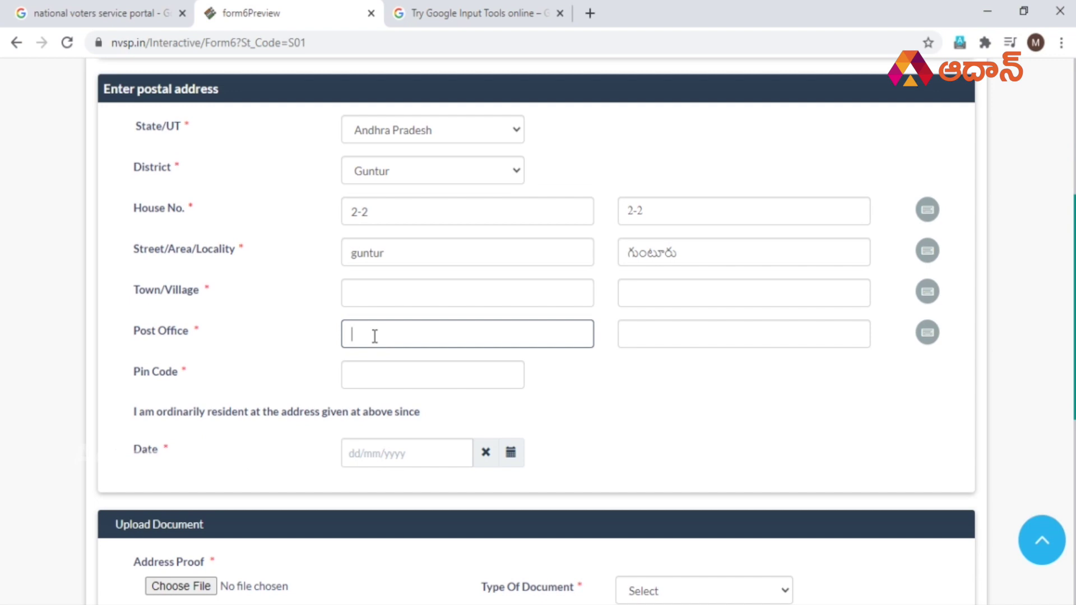
# Move to the Pin Code field and open the 'ordinarily resident since' date picker.
pyautogui.click(682, 341)
pyautogui.click(356, 382)
pyautogui.scroll(-1, 269, 376)
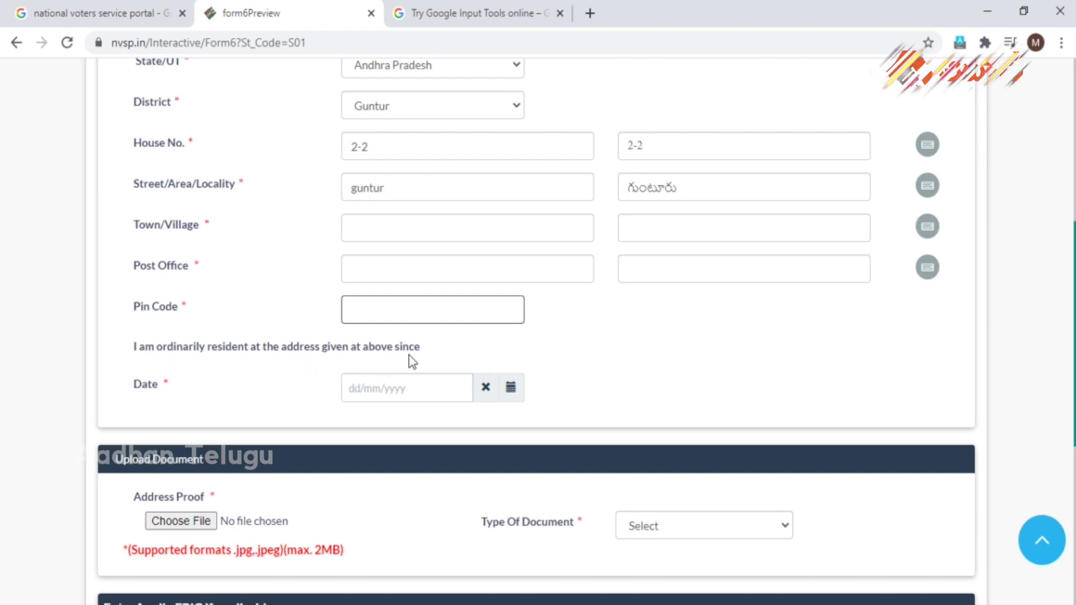
pyautogui.click(166, 387)
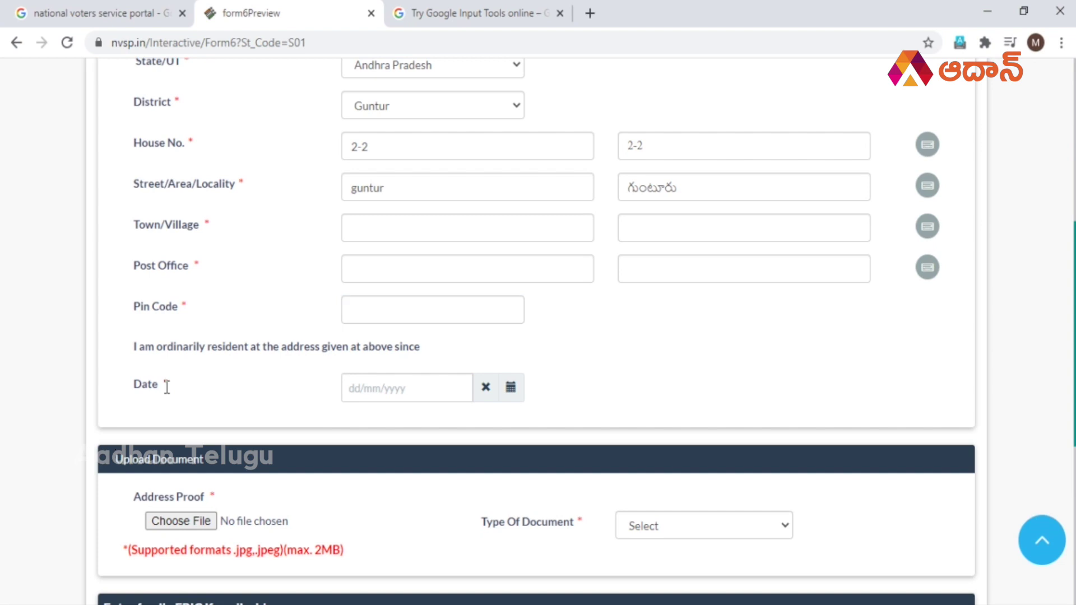
pyautogui.click(366, 387)
pyautogui.click(248, 325)
pyautogui.scroll(1, 248, 324)
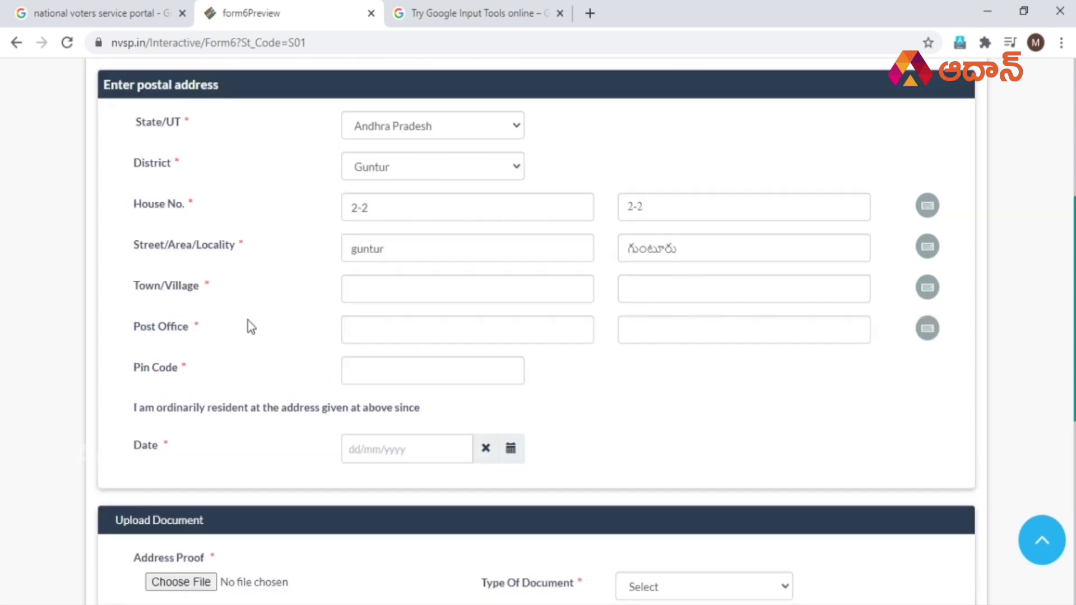
pyautogui.scroll(-1, 251, 327)
pyautogui.click(395, 400)
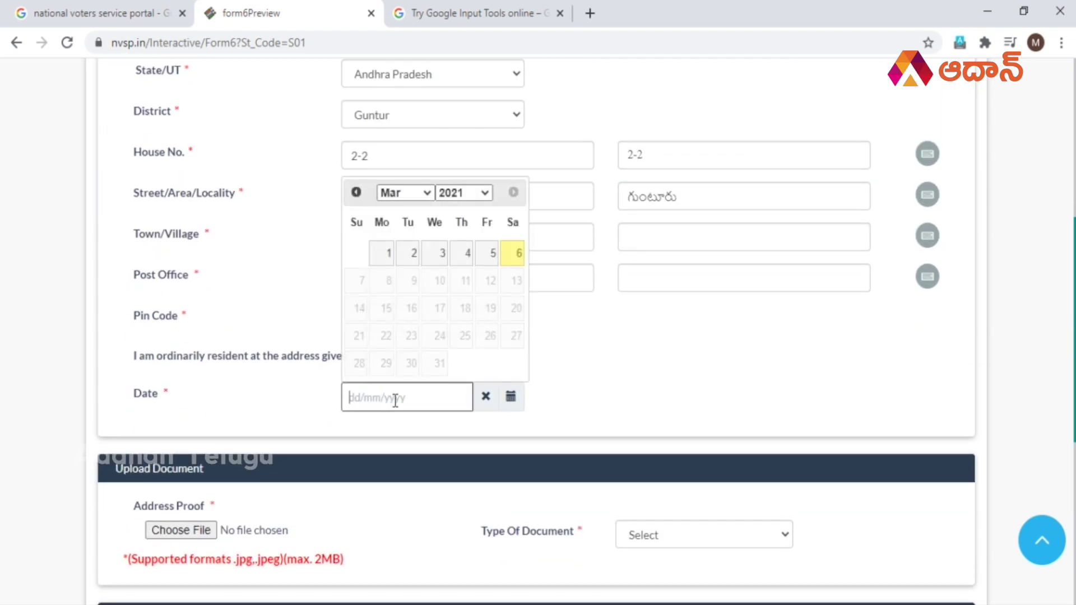
pyautogui.click(278, 401)
pyautogui.click(368, 402)
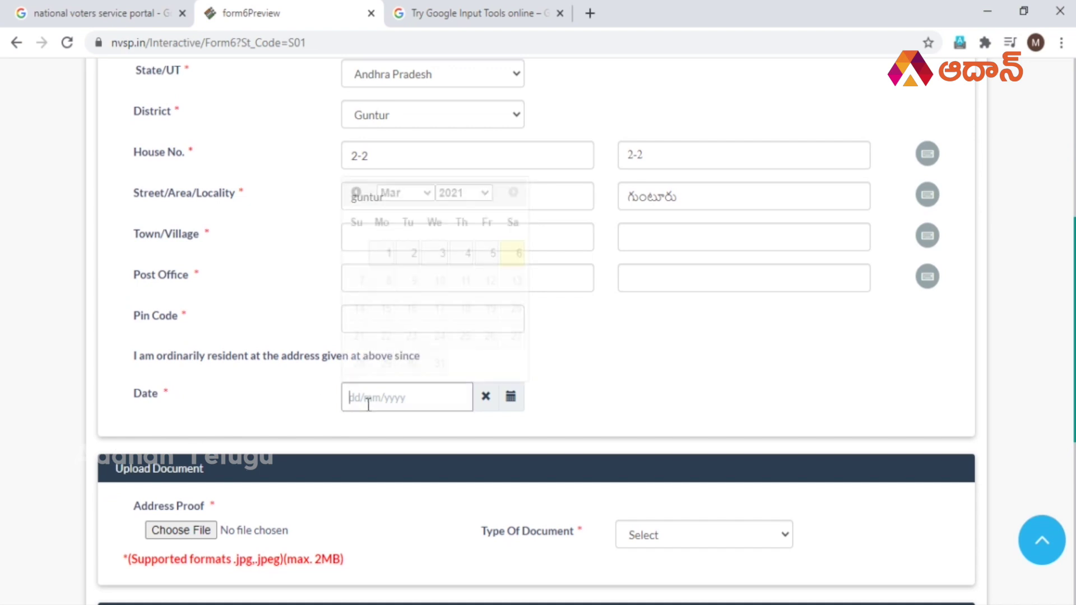
pyautogui.click(464, 194)
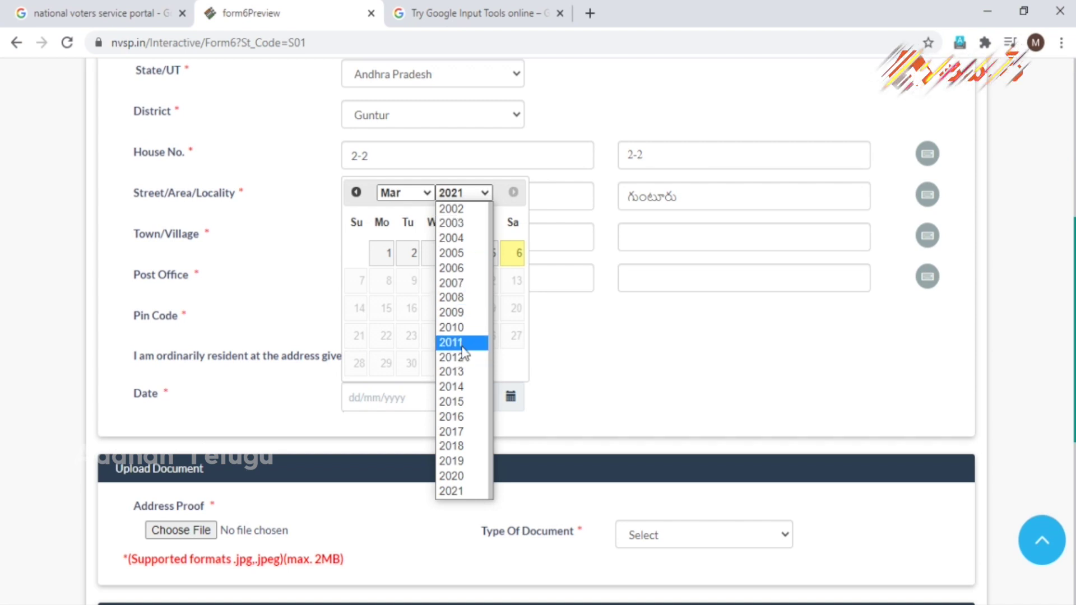
pyautogui.click(464, 313)
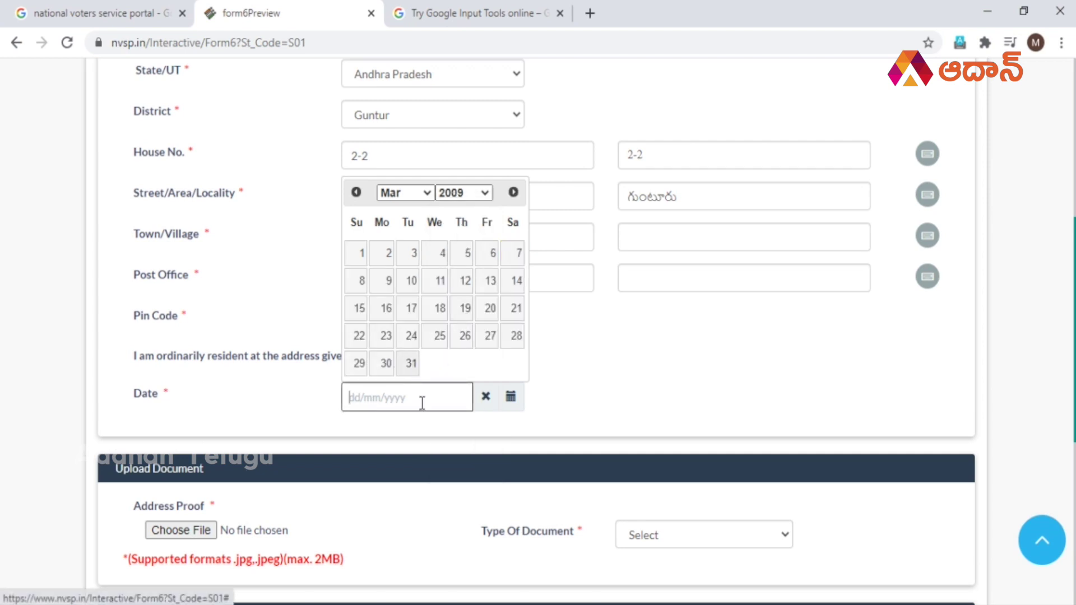
pyautogui.click(268, 413)
pyautogui.scroll(-5, 264, 408)
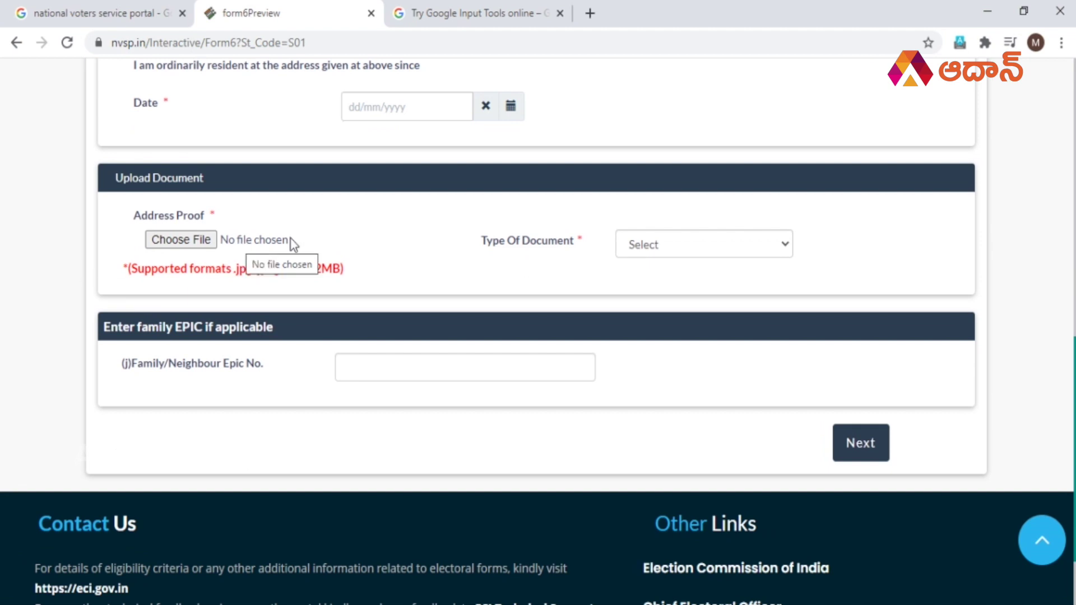
pyautogui.scroll(6, 358, 248)
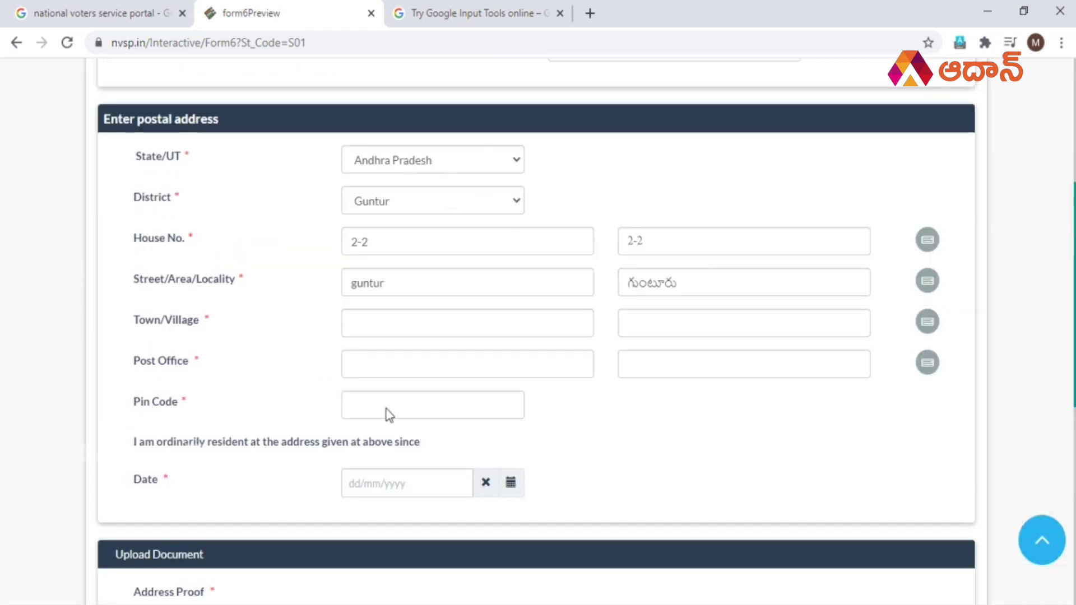
# In Upload Document, pick Driving License as the address-proof Type Of Document.
pyautogui.scroll(-6, 569, 315)
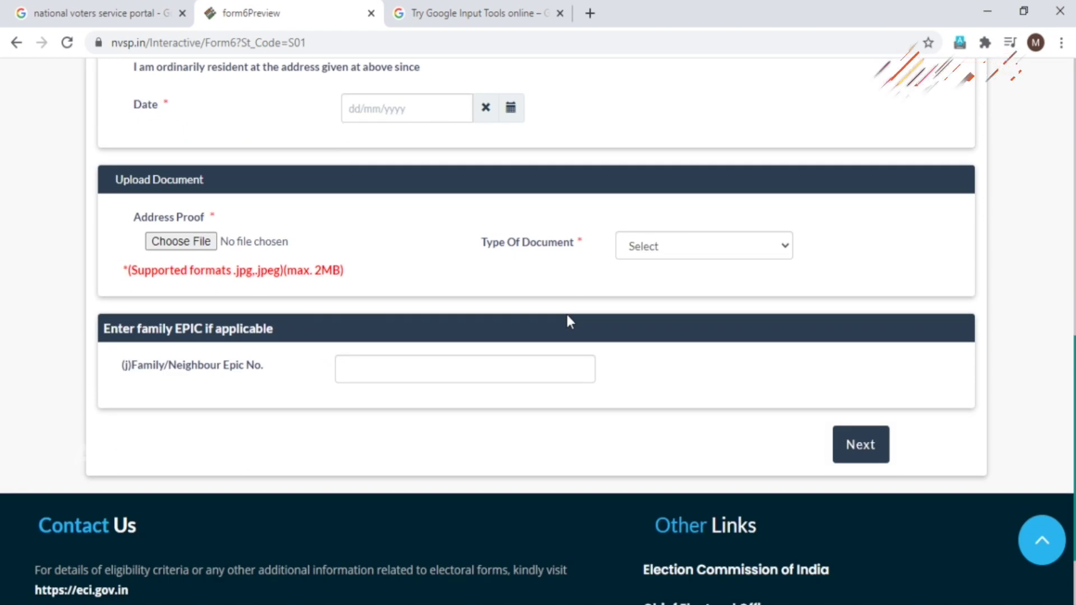
pyautogui.click(675, 247)
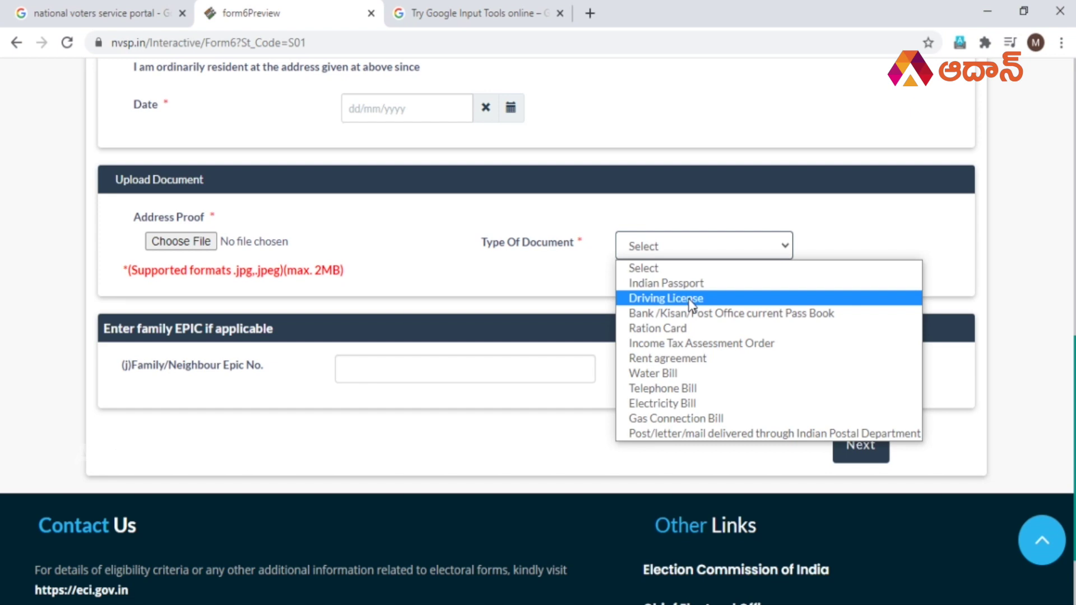
pyautogui.click(691, 299)
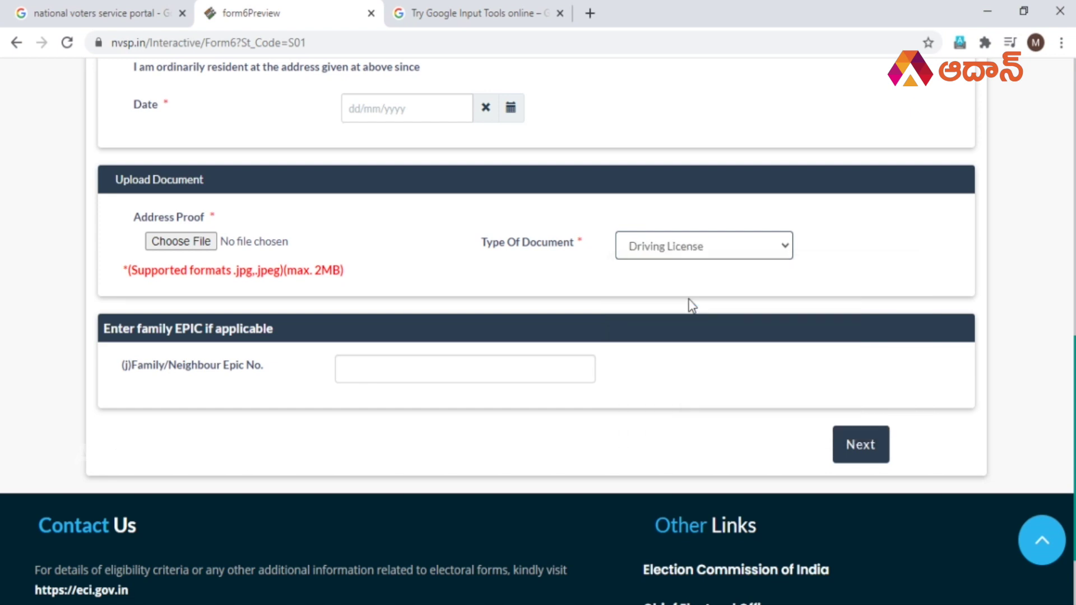
pyautogui.click(654, 251)
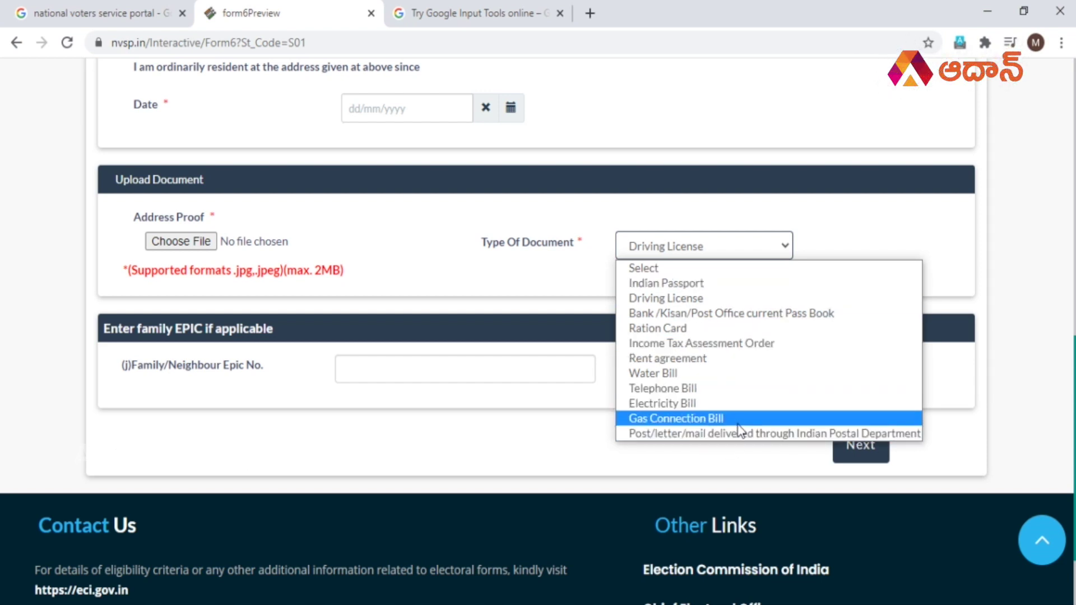
pyautogui.click(673, 298)
pyautogui.scroll(12, 872, 284)
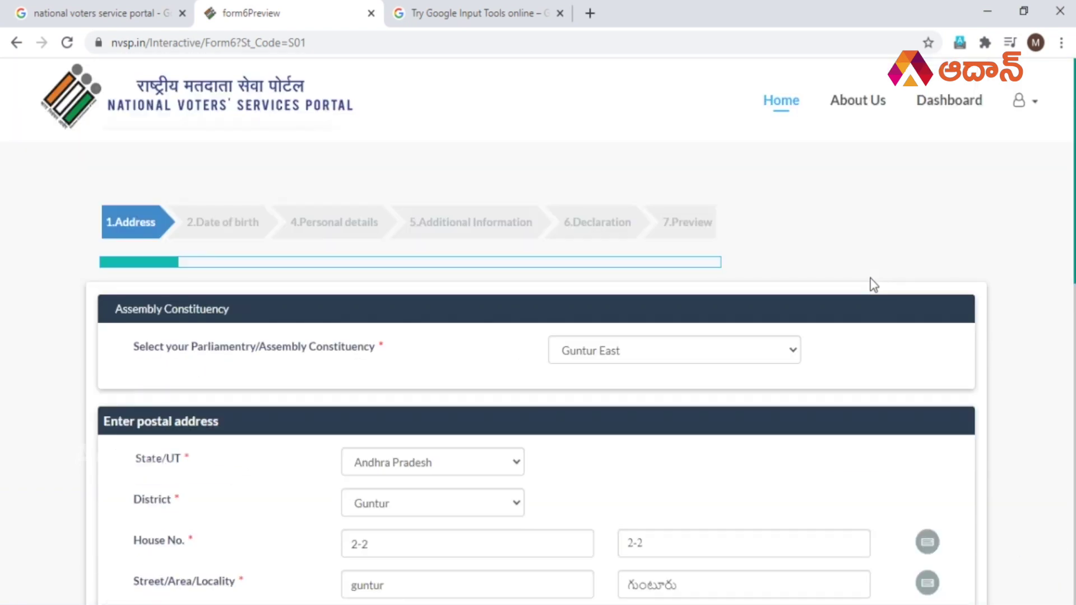
pyautogui.scroll(-12, 874, 284)
pyautogui.click(759, 253)
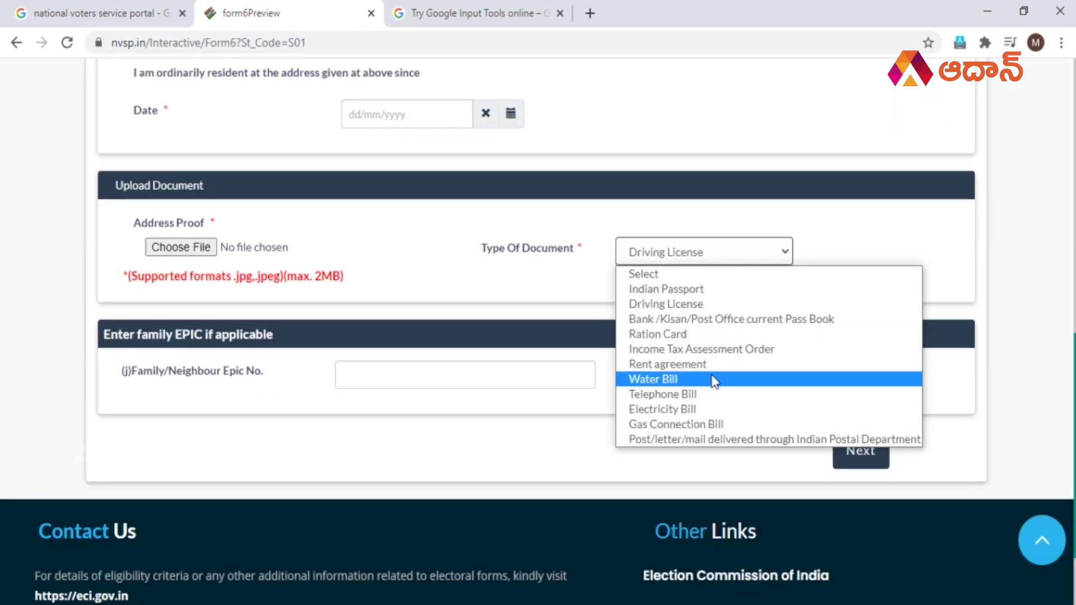
pyautogui.click(835, 255)
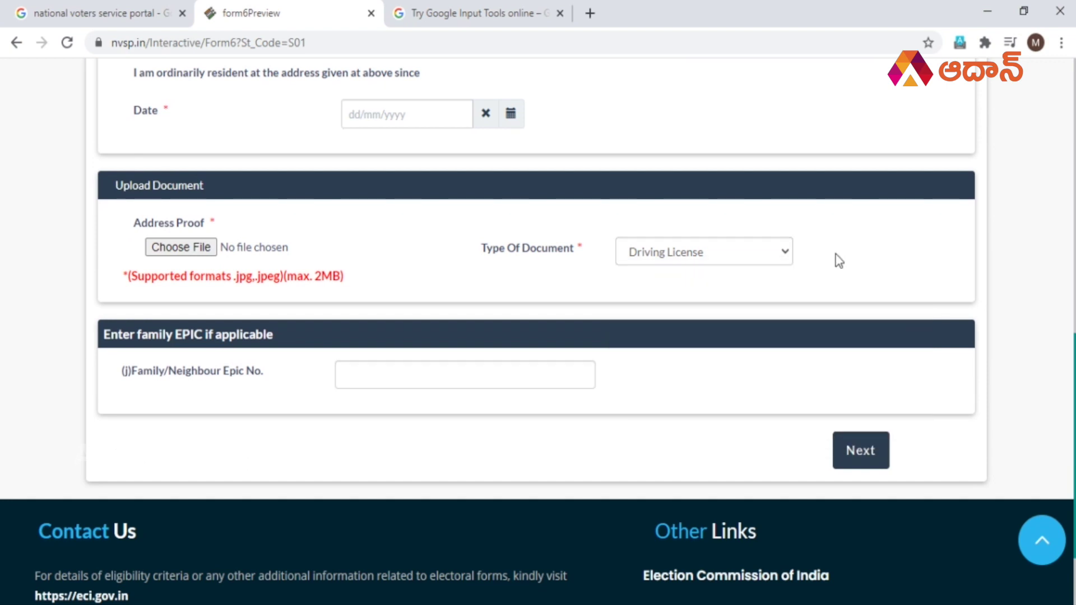
pyautogui.click(695, 253)
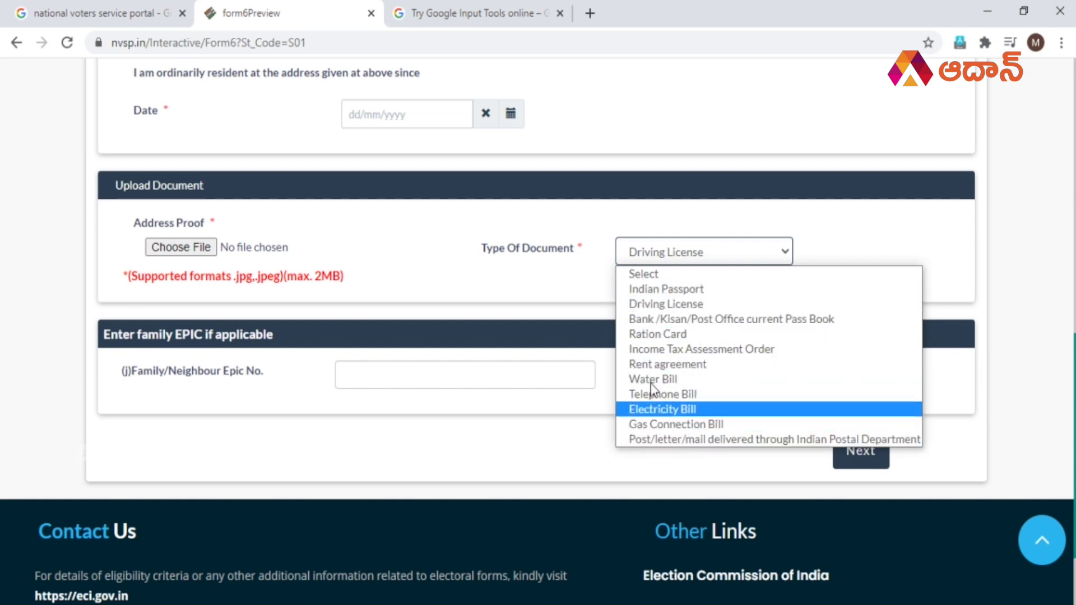
pyautogui.click(484, 267)
pyautogui.click(203, 249)
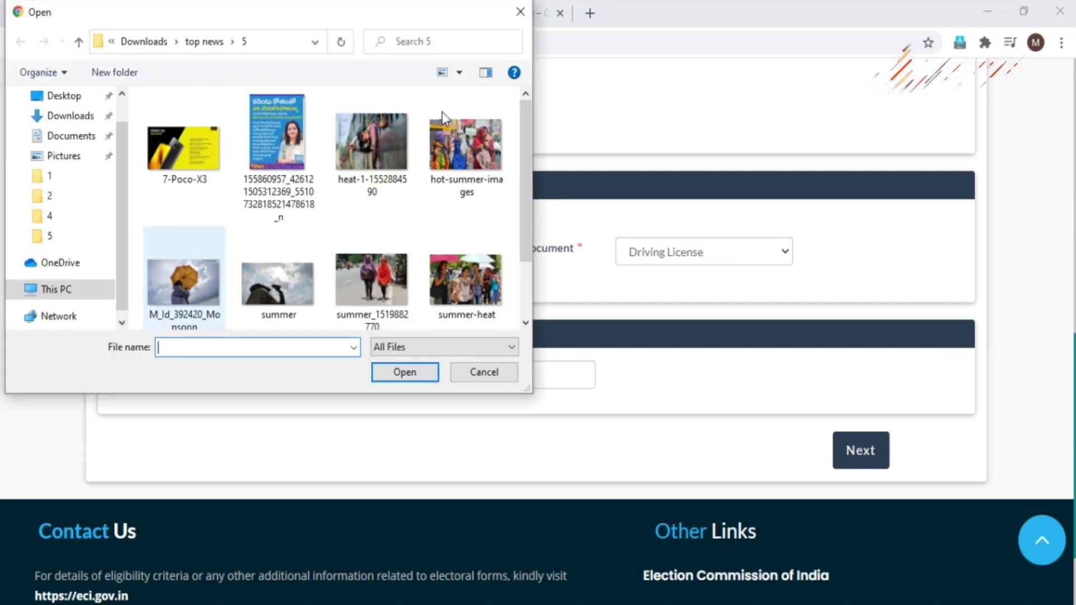
pyautogui.click(520, 12)
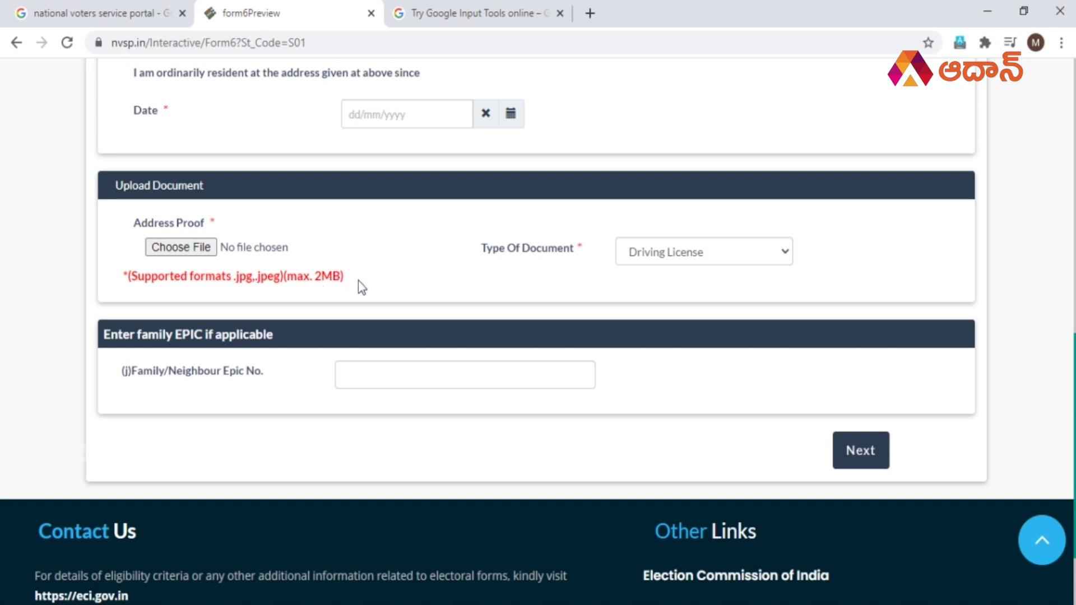
pyautogui.scroll(1, 385, 278)
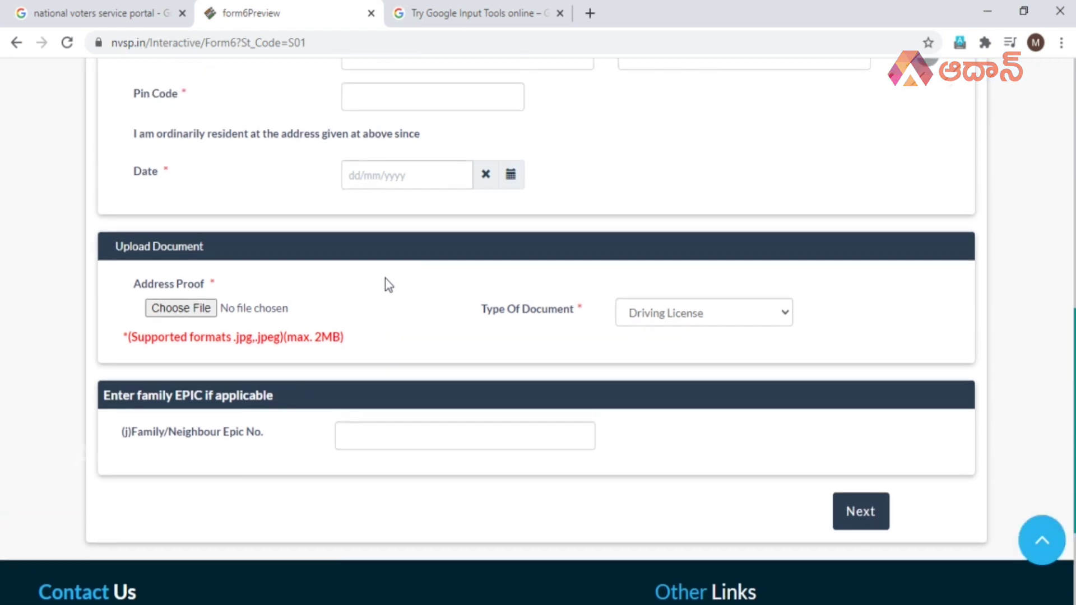
pyautogui.scroll(-1, 385, 278)
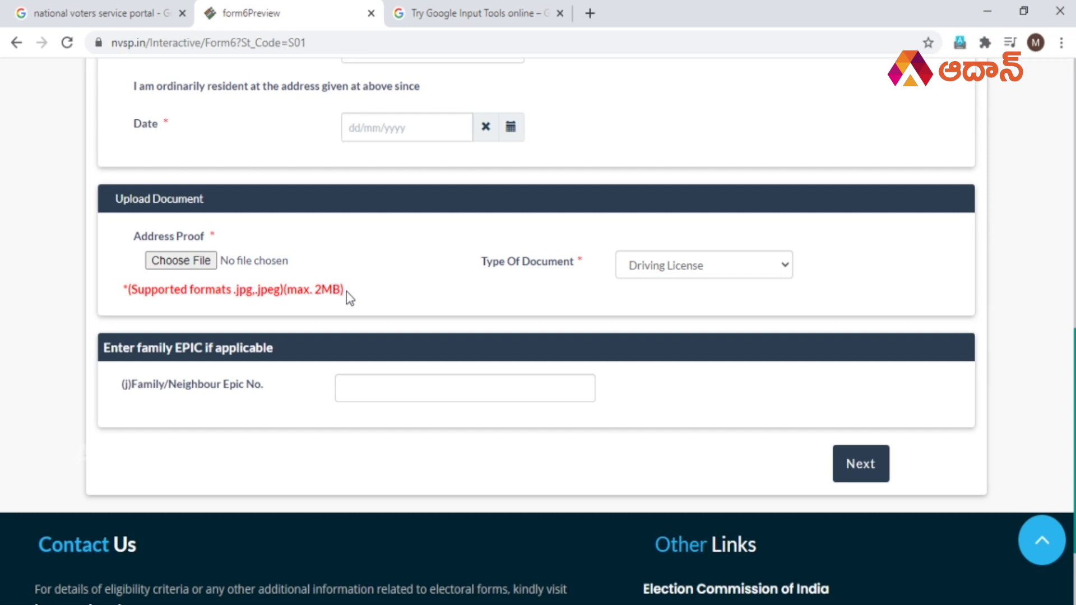
pyautogui.scroll(-2, 365, 289)
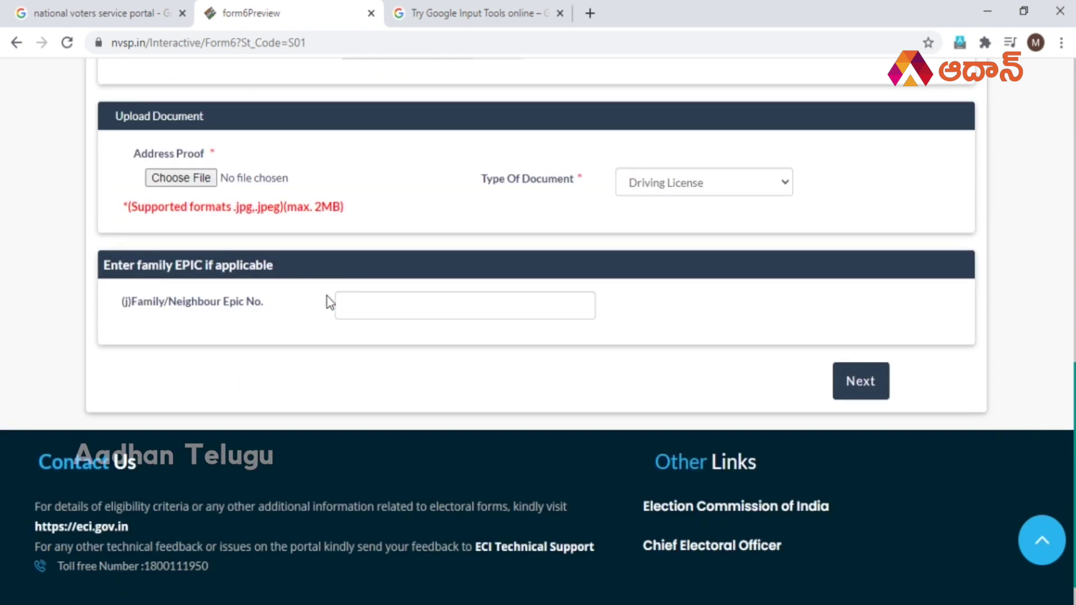
pyautogui.click(363, 303)
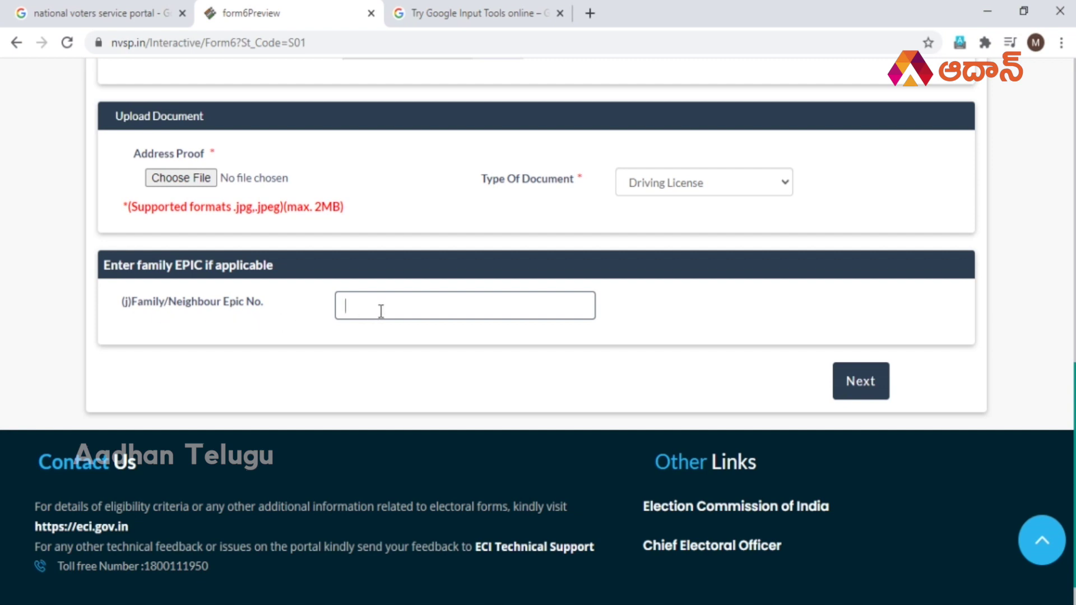
pyautogui.doubleClick(149, 308)
pyautogui.click(219, 311)
pyautogui.tripleClick(218, 311)
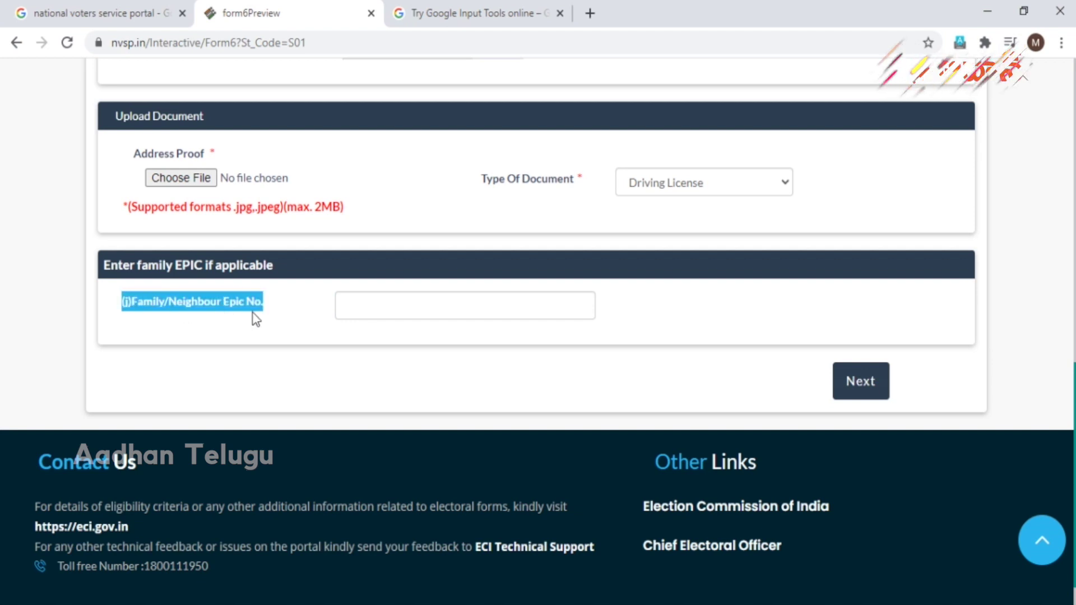
pyautogui.click(367, 306)
pyautogui.scroll(6, 735, 335)
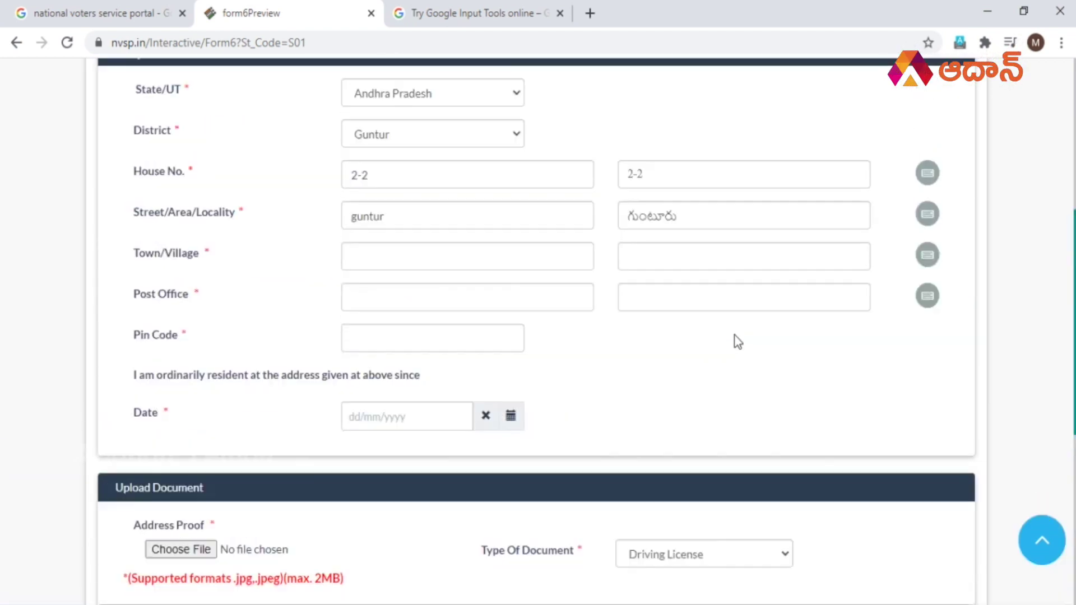
pyautogui.scroll(-7, 735, 335)
# Continue to the Date of birth step and look over the birthplace town and state fields.
pyautogui.click(864, 346)
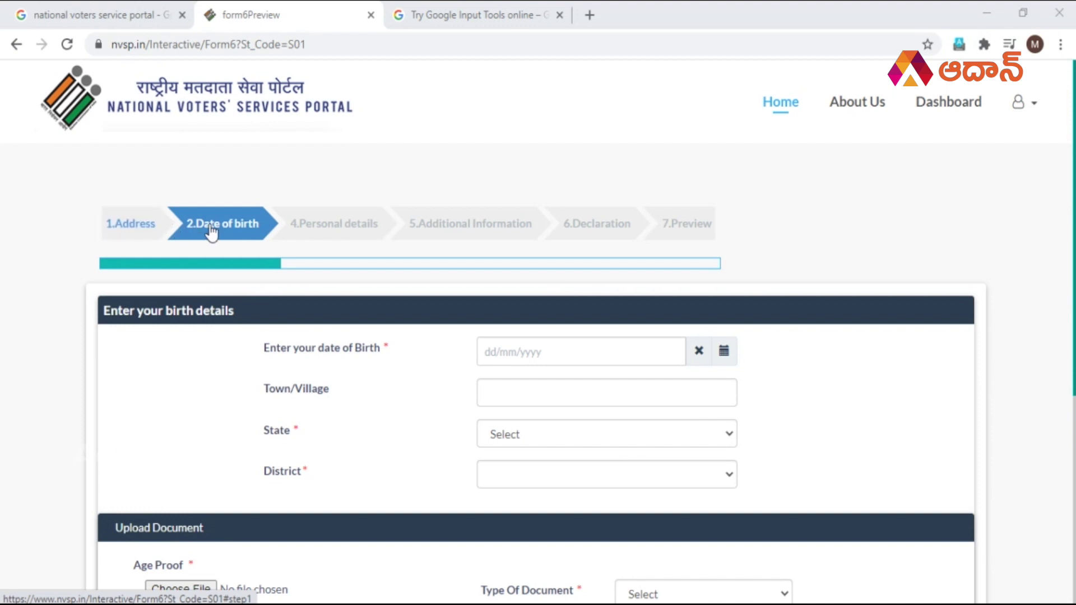
pyautogui.scroll(-2, 278, 308)
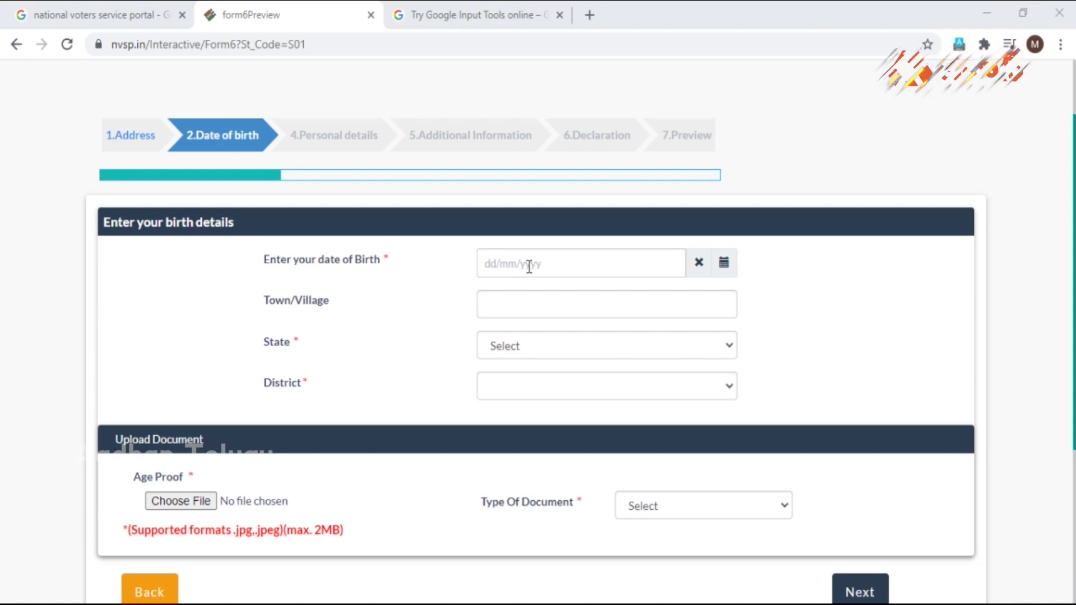
pyautogui.click(527, 306)
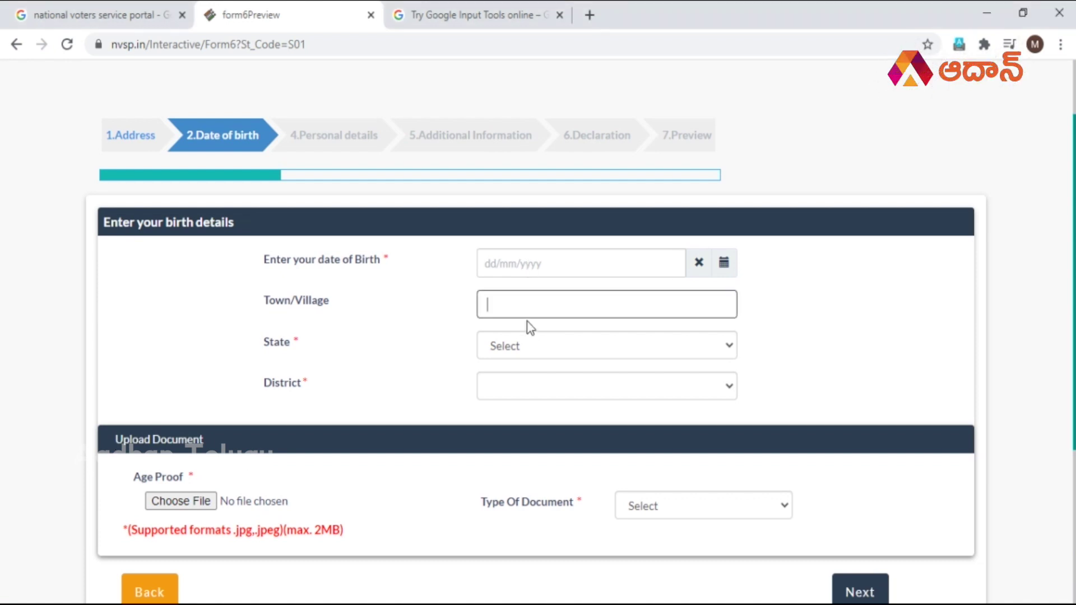
pyautogui.click(528, 348)
pyautogui.click(529, 365)
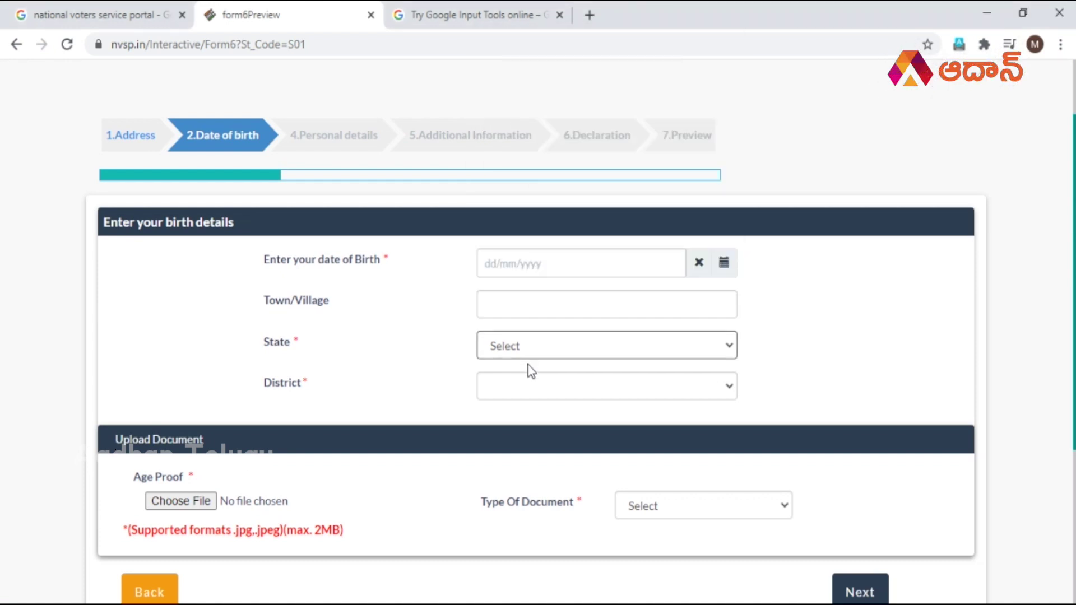
# Browse the age-proof document types in Upload Document without choosing one.
pyautogui.scroll(-3, 530, 383)
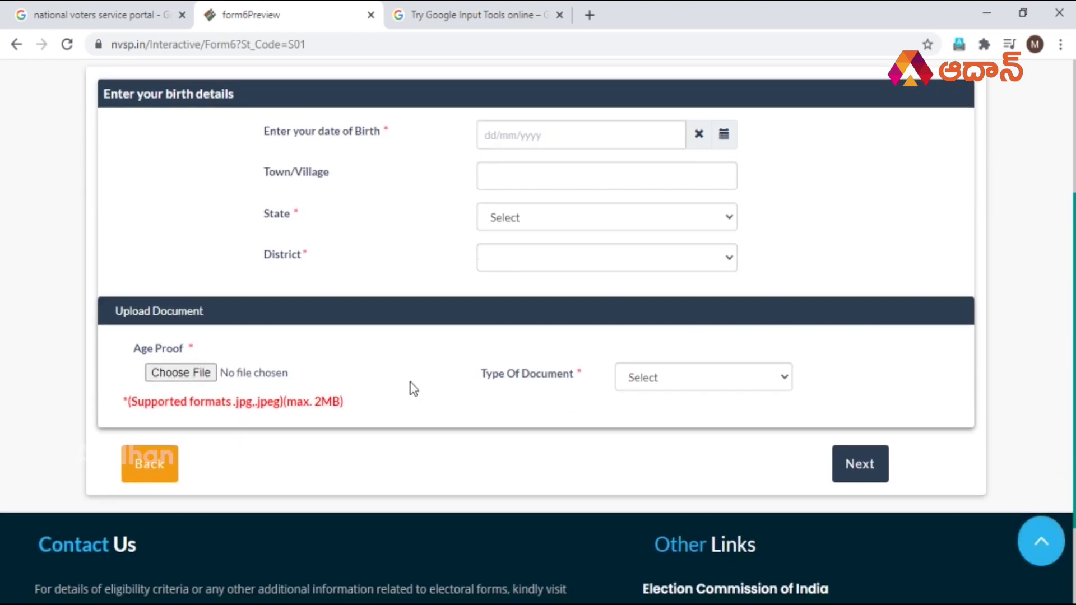
pyautogui.scroll(-2, 235, 352)
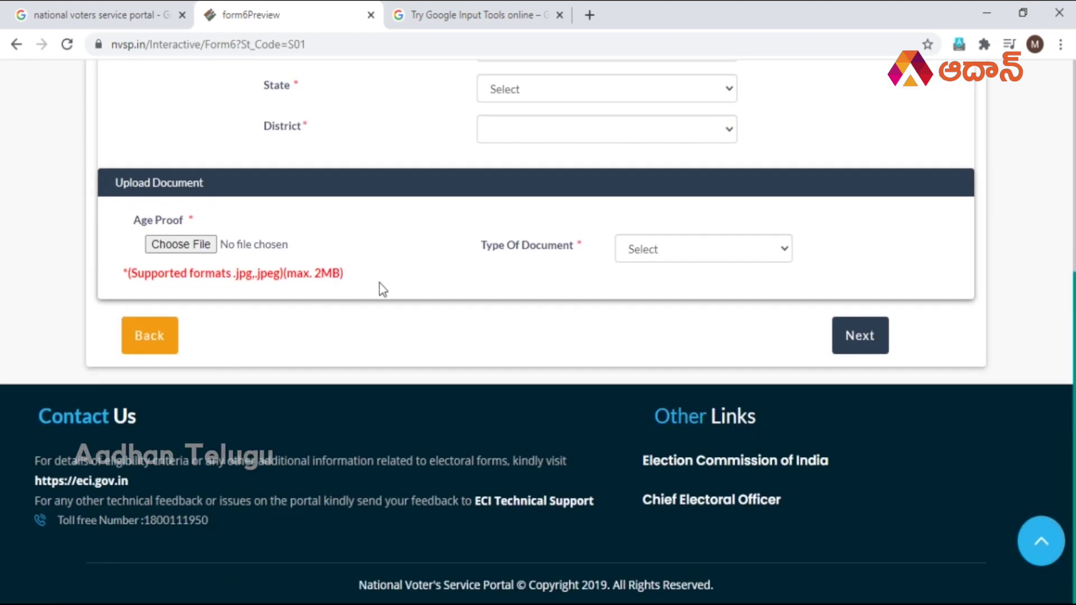
pyautogui.scroll(2, 386, 283)
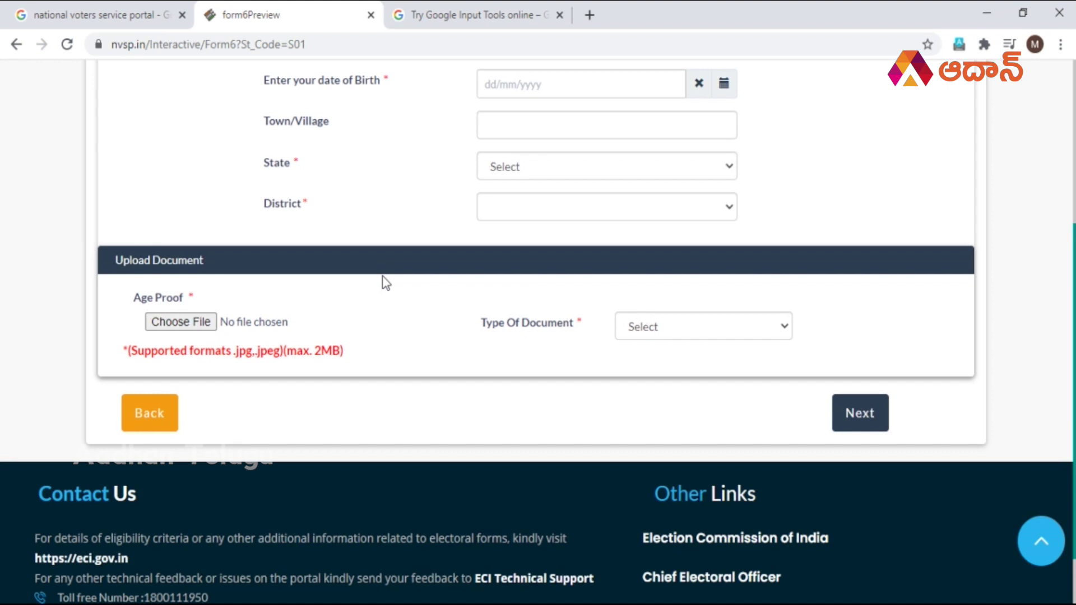
pyautogui.scroll(1, 386, 283)
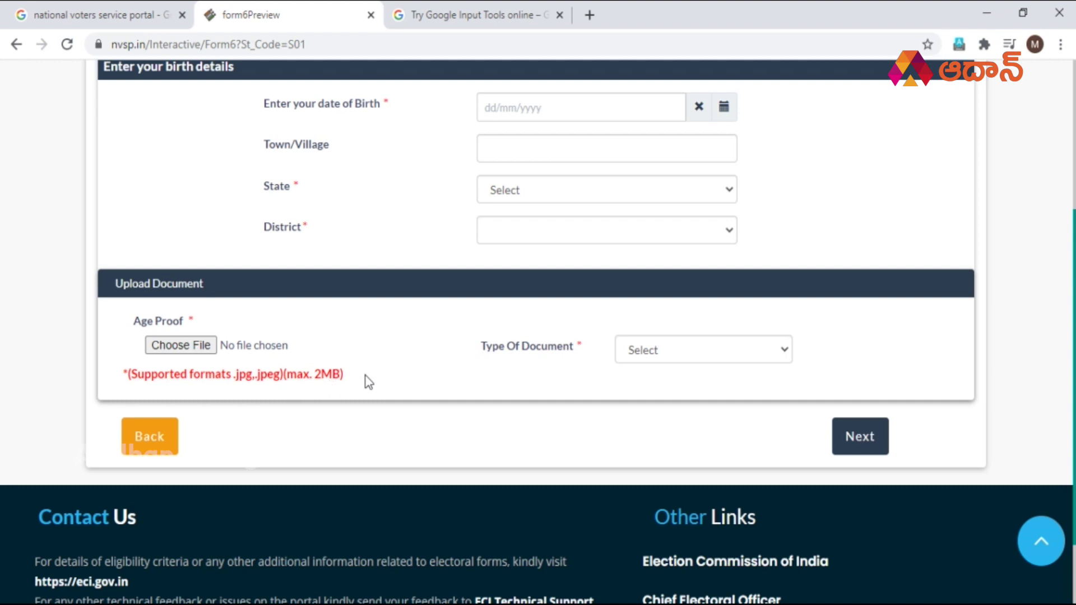
pyautogui.click(662, 348)
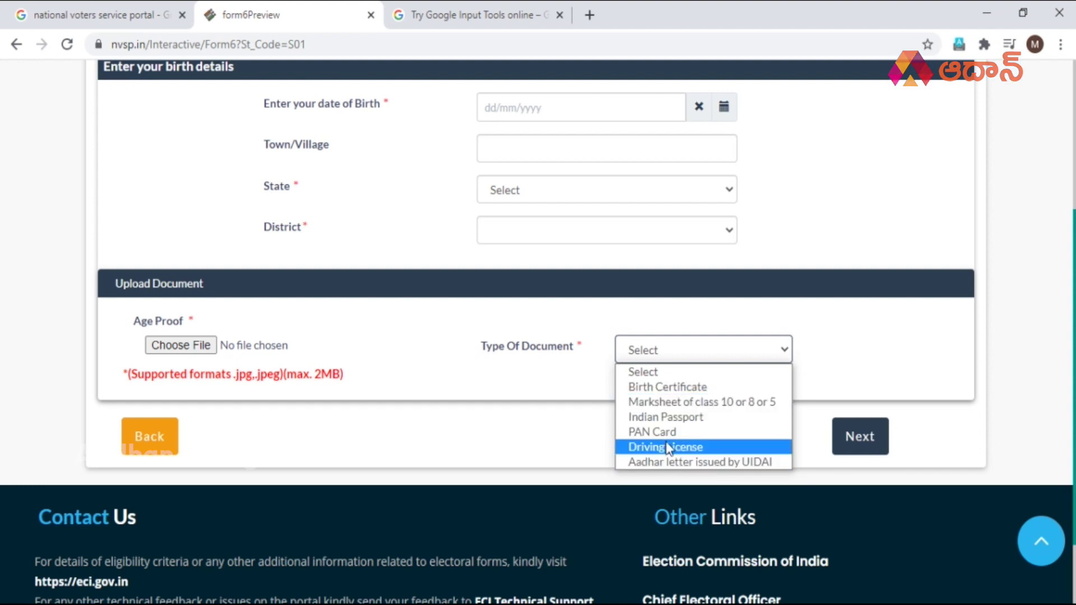
pyautogui.click(848, 348)
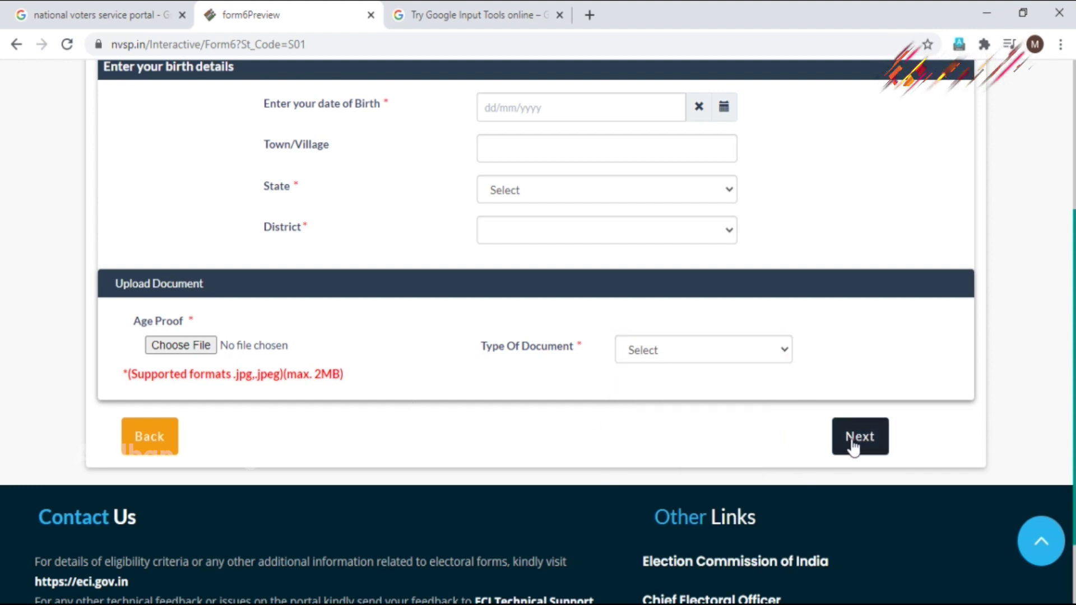
pyautogui.scroll(5, 517, 380)
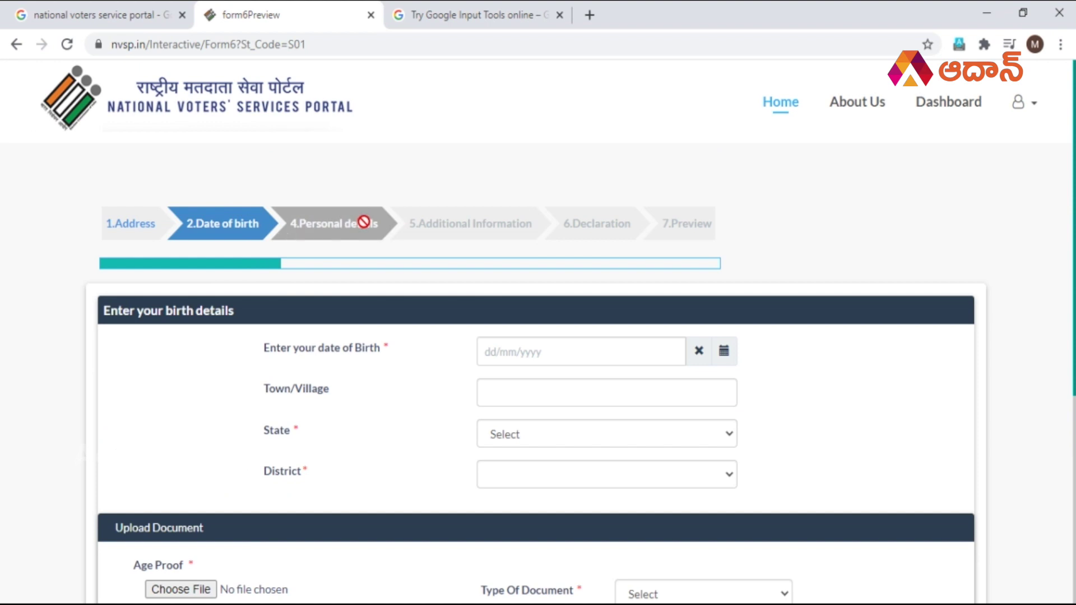
pyautogui.scroll(-6, 432, 381)
pyautogui.scroll(6, 432, 381)
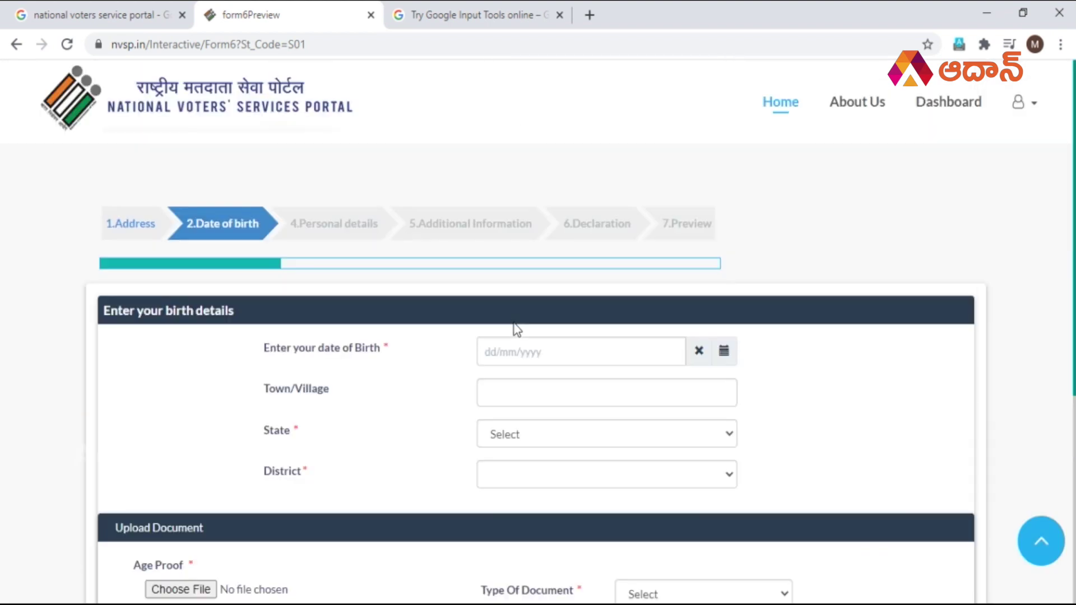
# On the Personal details step, enter the applicant's name in the English field.
pyautogui.click(333, 224)
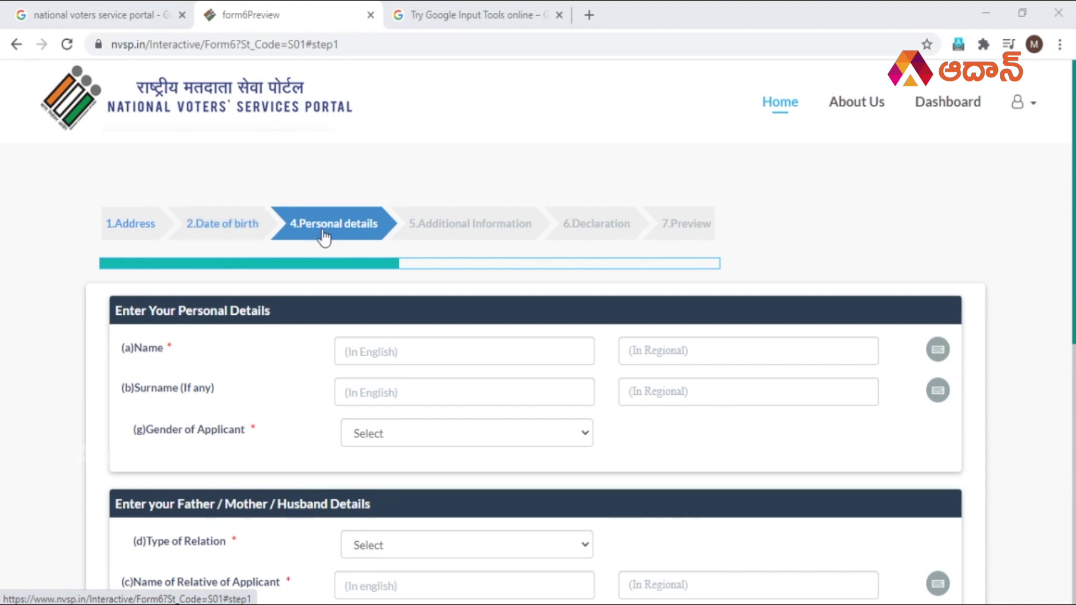
pyautogui.scroll(-2, 324, 238)
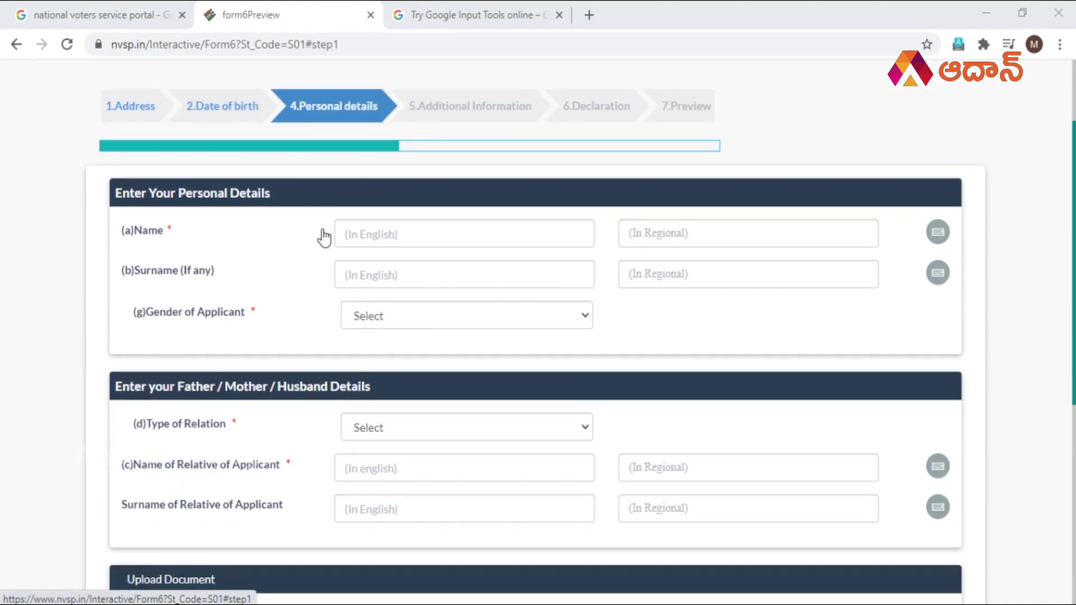
pyautogui.scroll(-1, 93, 276)
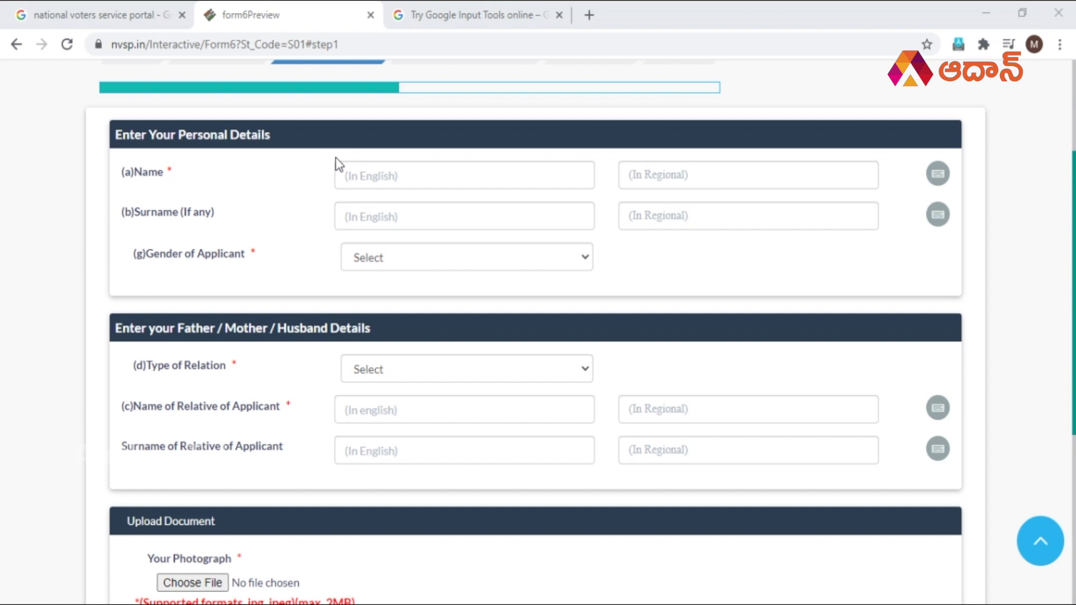
pyautogui.click(372, 172)
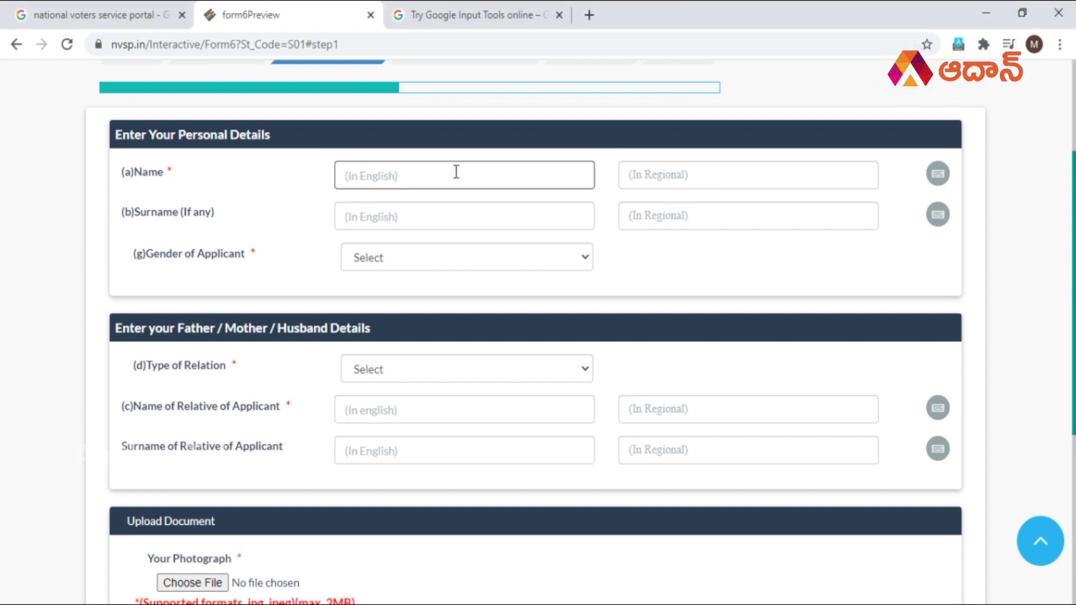
pyautogui.write('NARESH')
pyautogui.press('Tab')
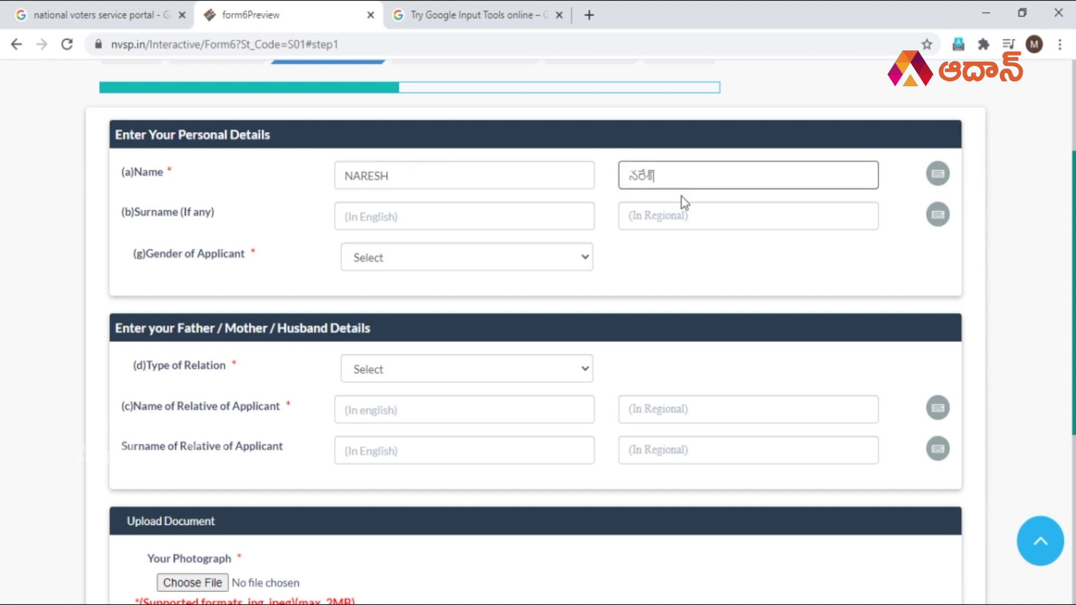
# Accept the suggested Telugu spelling of the applicant's name.
pyautogui.click(467, 222)
pyautogui.click(440, 172)
pyautogui.click(661, 217)
pyautogui.click(490, 175)
pyautogui.click(421, 216)
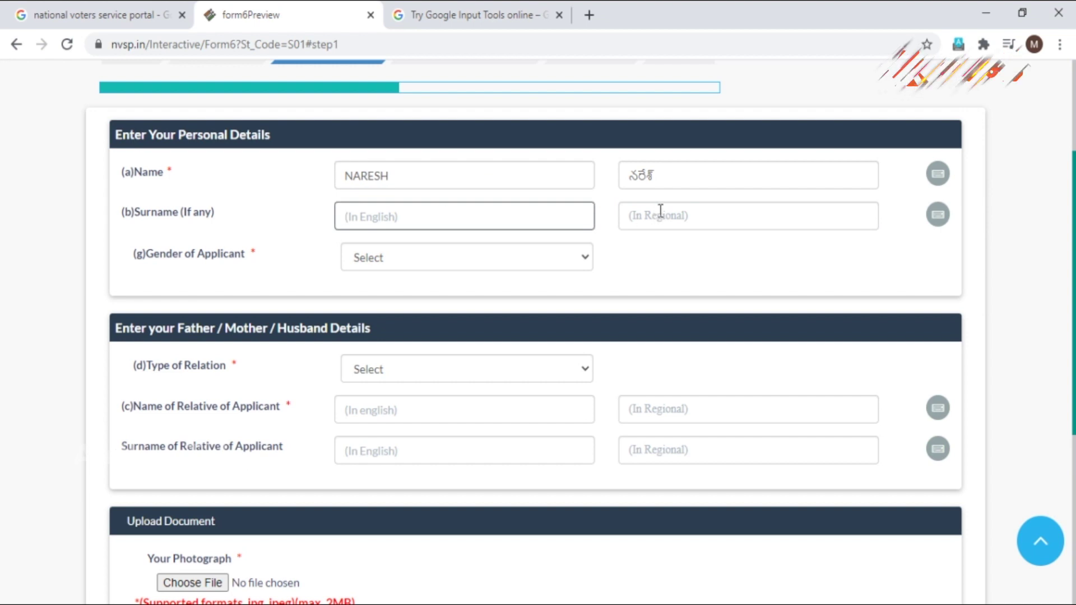
pyautogui.doubleClick(685, 178)
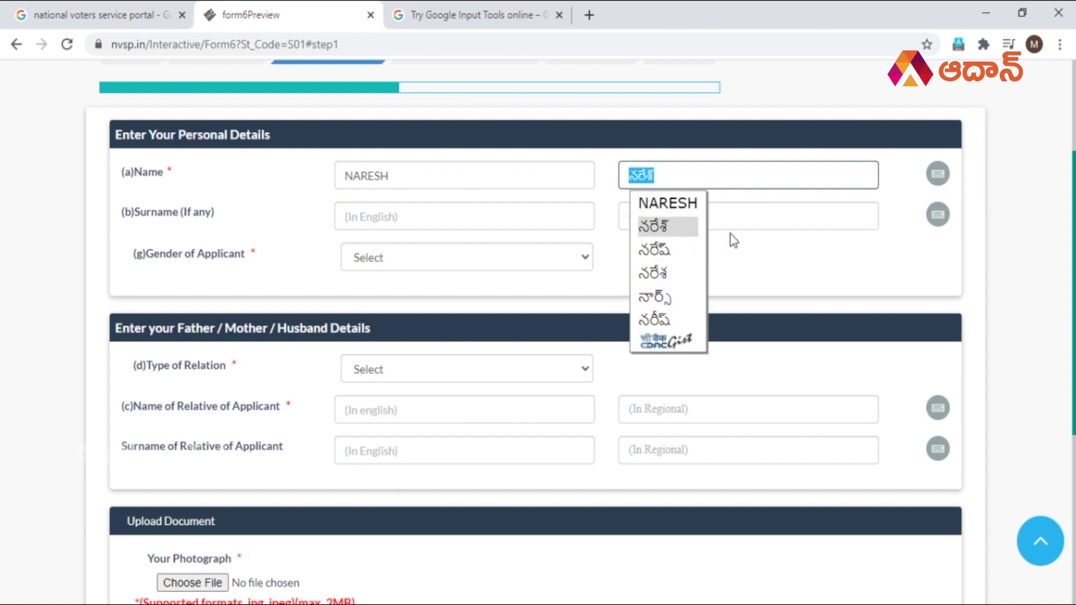
pyautogui.click(745, 223)
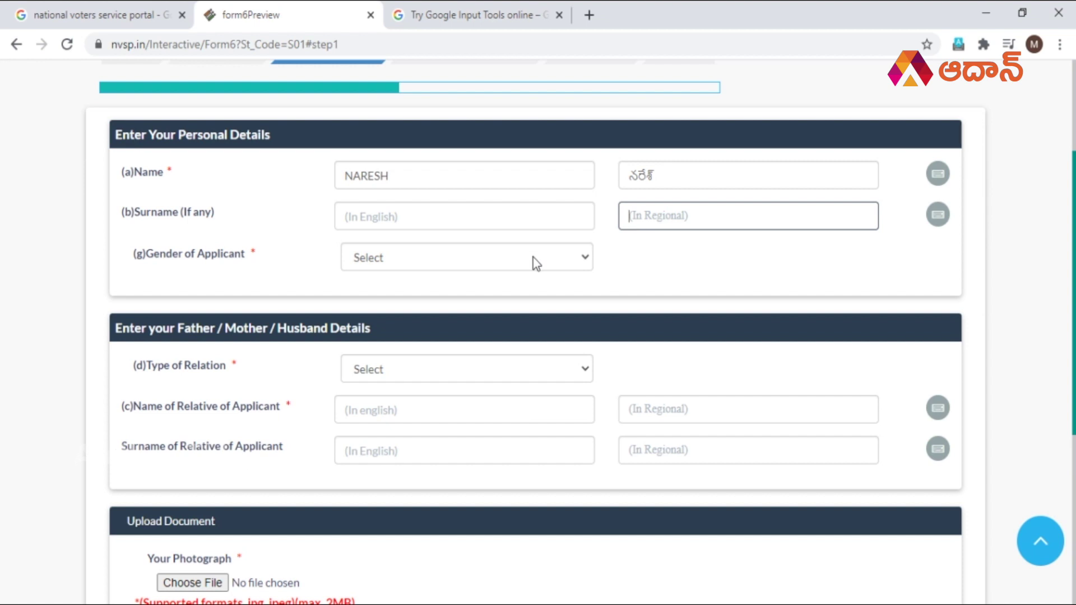
# Set the applicant's gender to Male.
pyautogui.click(343, 260)
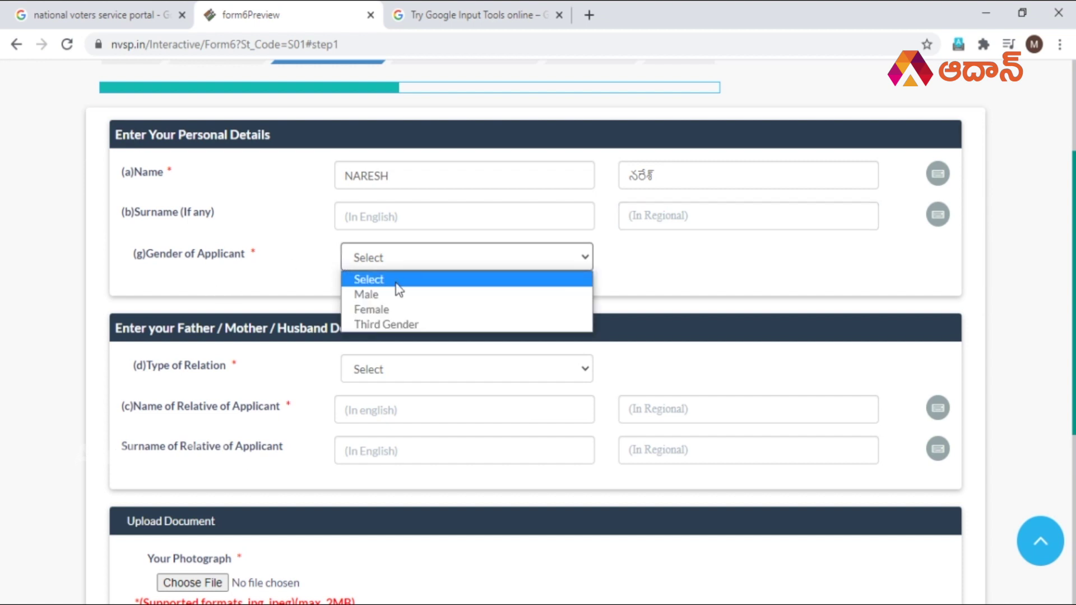
pyautogui.click(420, 297)
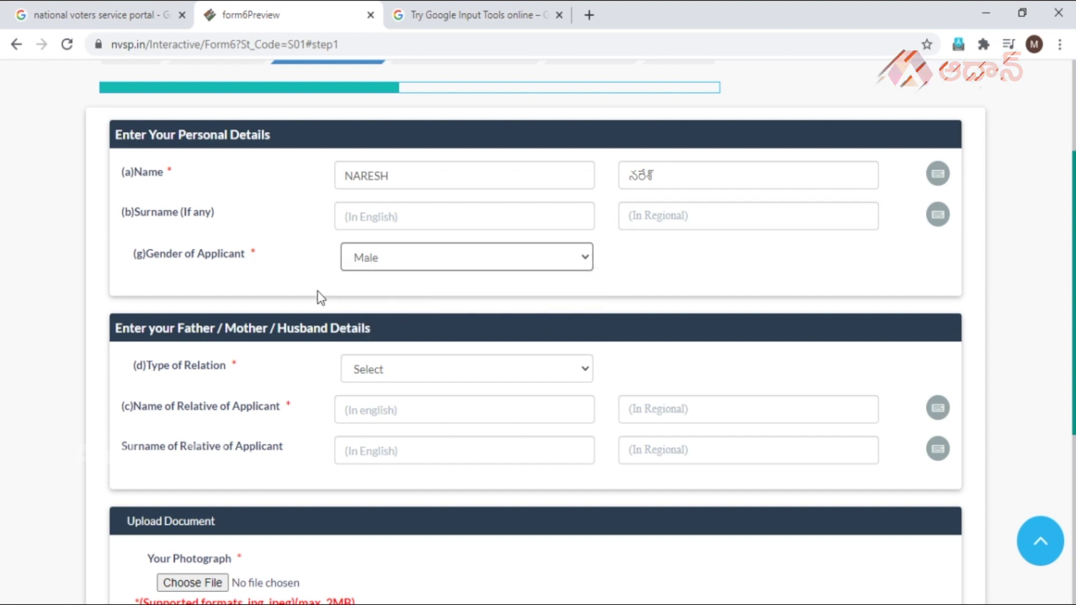
pyautogui.click(423, 271)
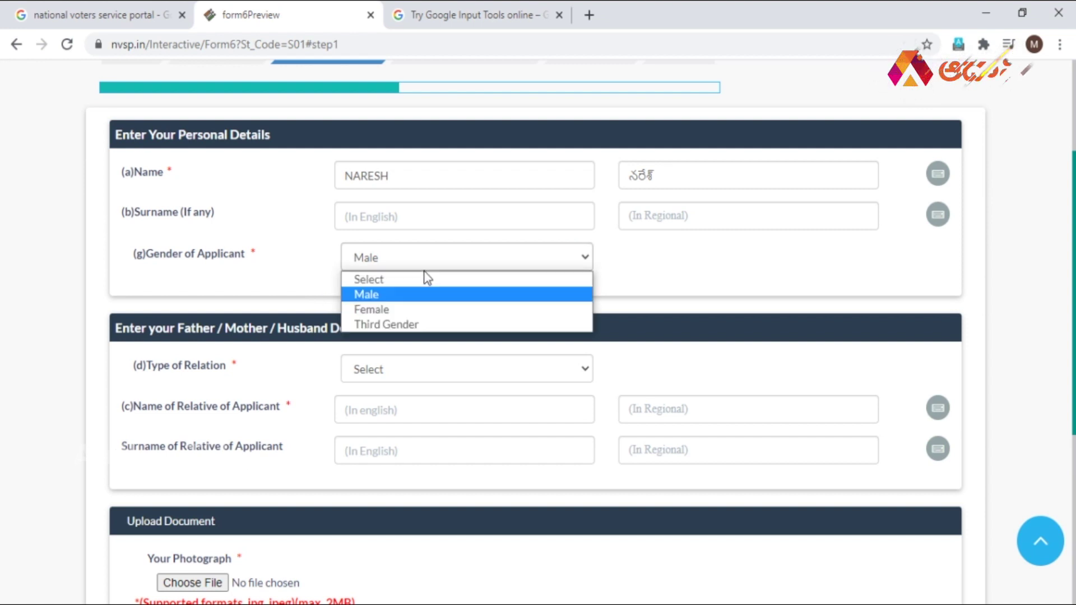
pyautogui.click(427, 276)
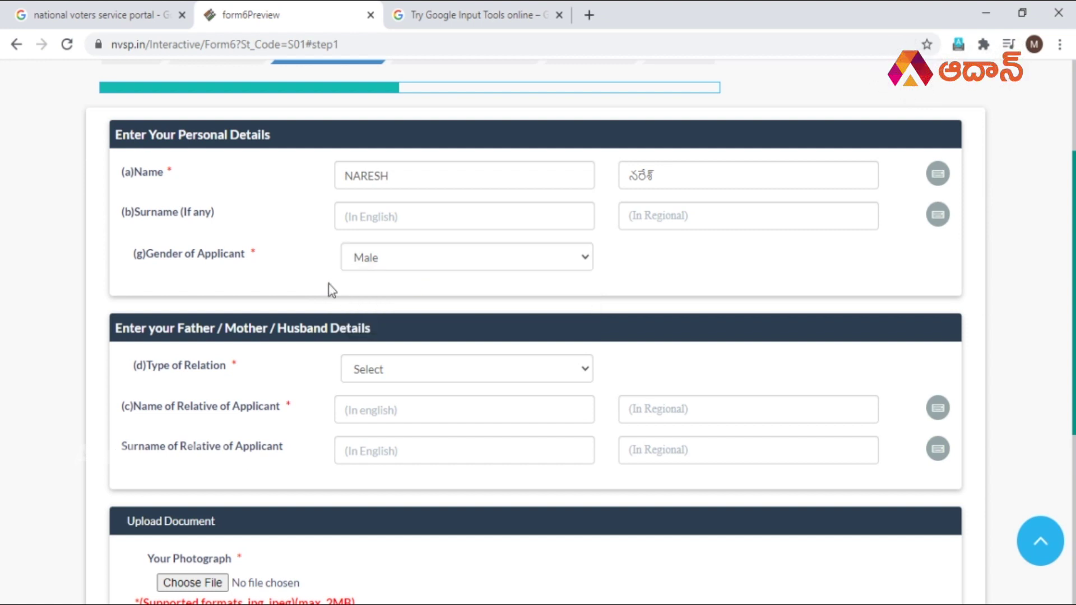
pyautogui.scroll(-4, 328, 284)
pyautogui.scroll(1, 278, 173)
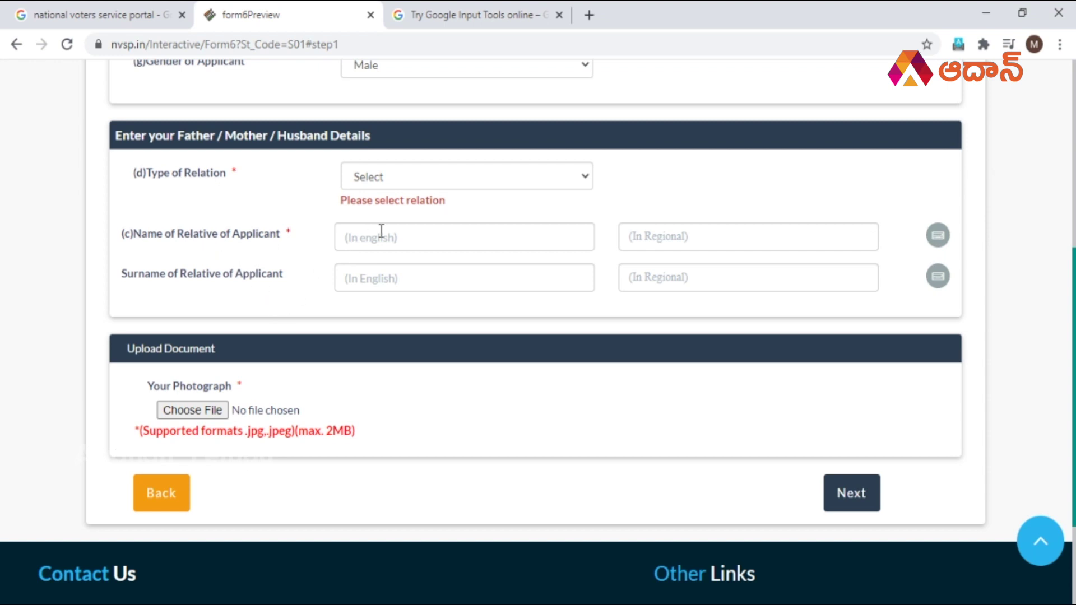
pyautogui.click(397, 173)
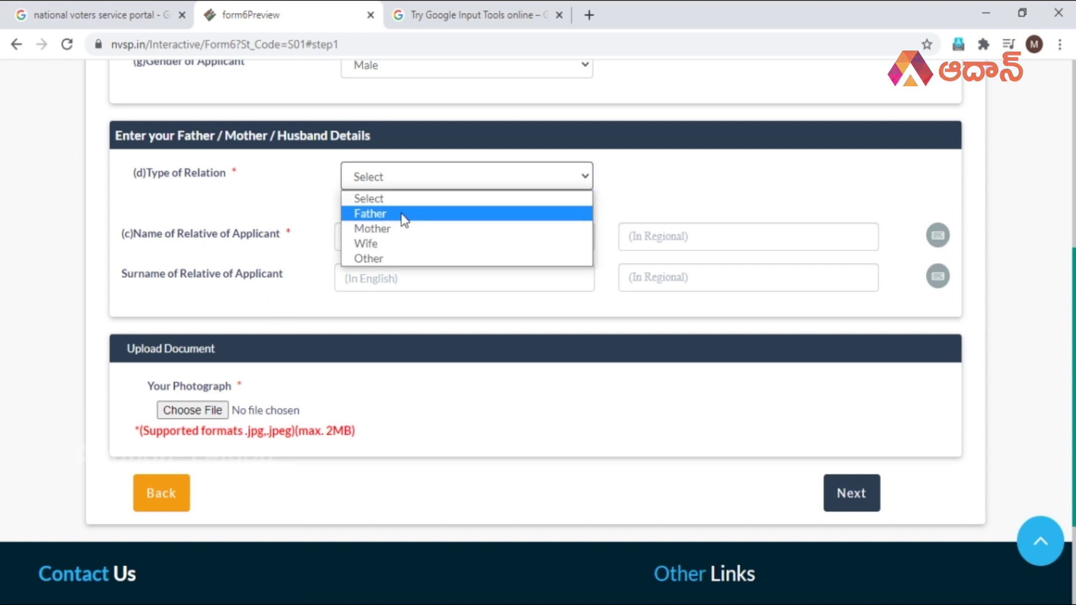
# Choose Father as the relation type and step through the relative's name and surname fields.
pyautogui.click(371, 214)
pyautogui.click(352, 218)
pyautogui.click(662, 220)
pyautogui.click(404, 258)
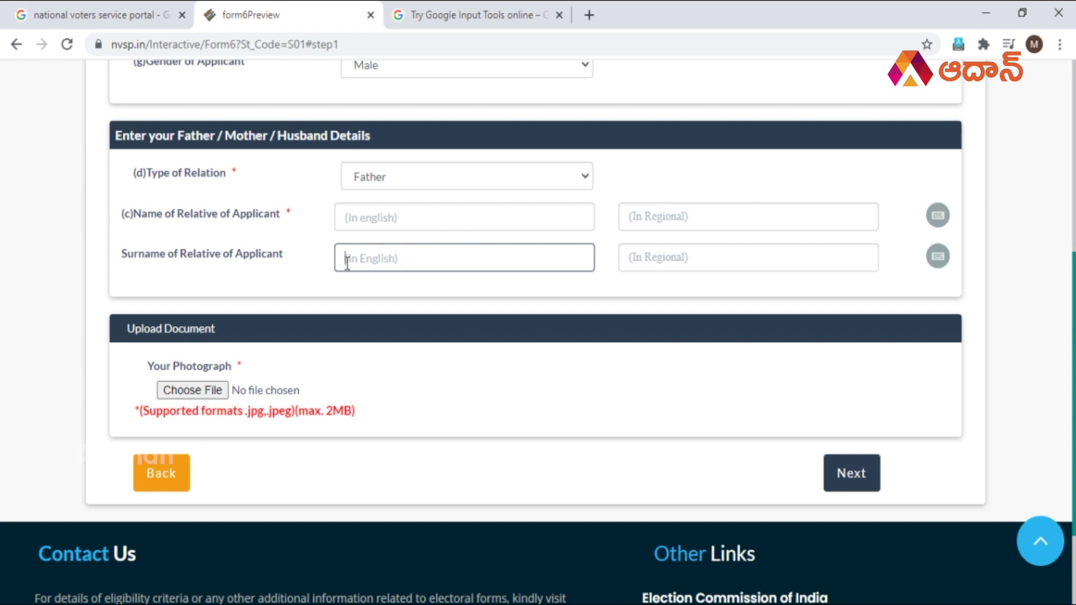
pyautogui.scroll(1, 606, 267)
pyautogui.click(667, 298)
pyautogui.scroll(-1, 387, 348)
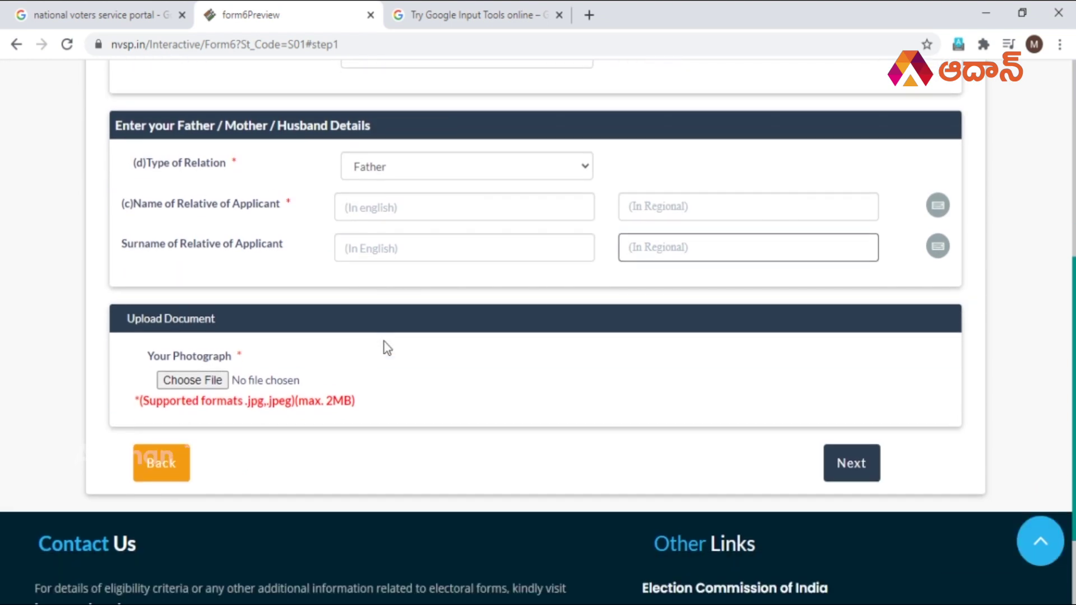
pyautogui.click(109, 297)
pyautogui.scroll(-1, 24, 346)
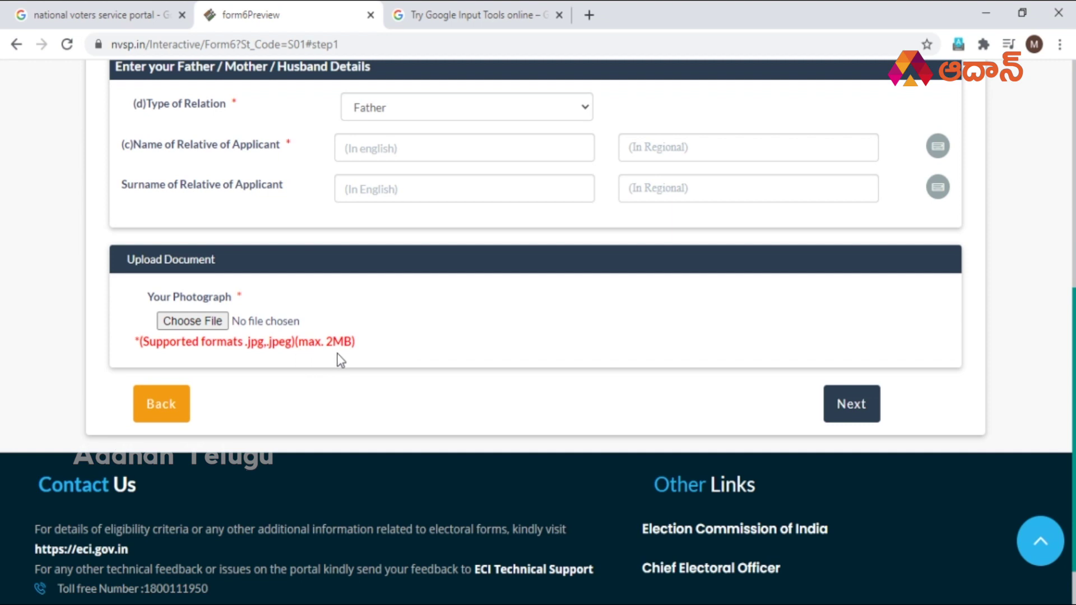
# Review the personal details and continue to the Additional Information step.
pyautogui.scroll(1, 340, 361)
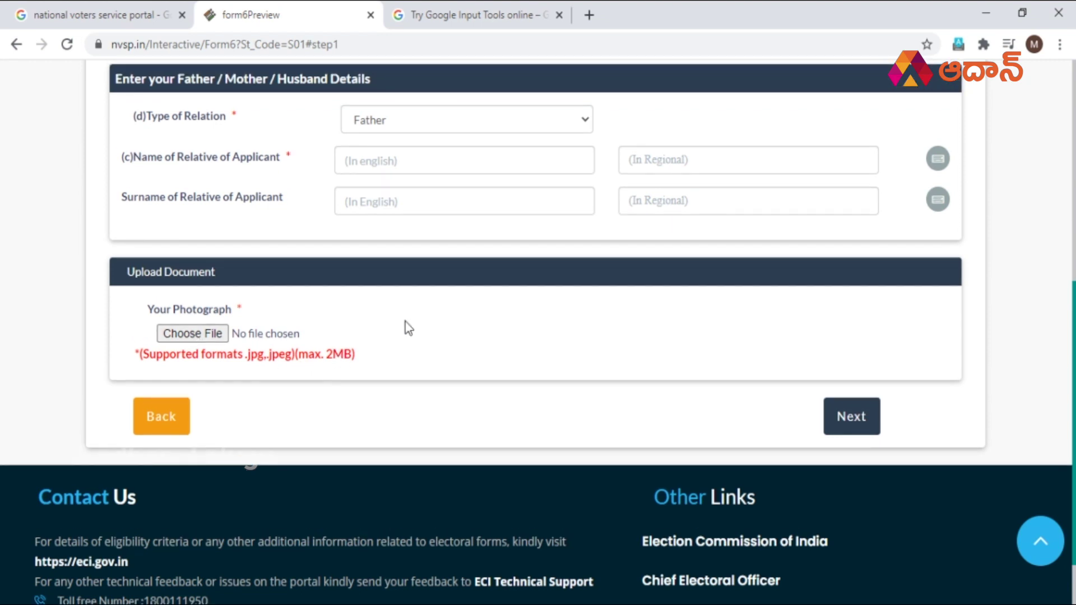
pyautogui.scroll(-1, 405, 322)
pyautogui.scroll(3, 405, 321)
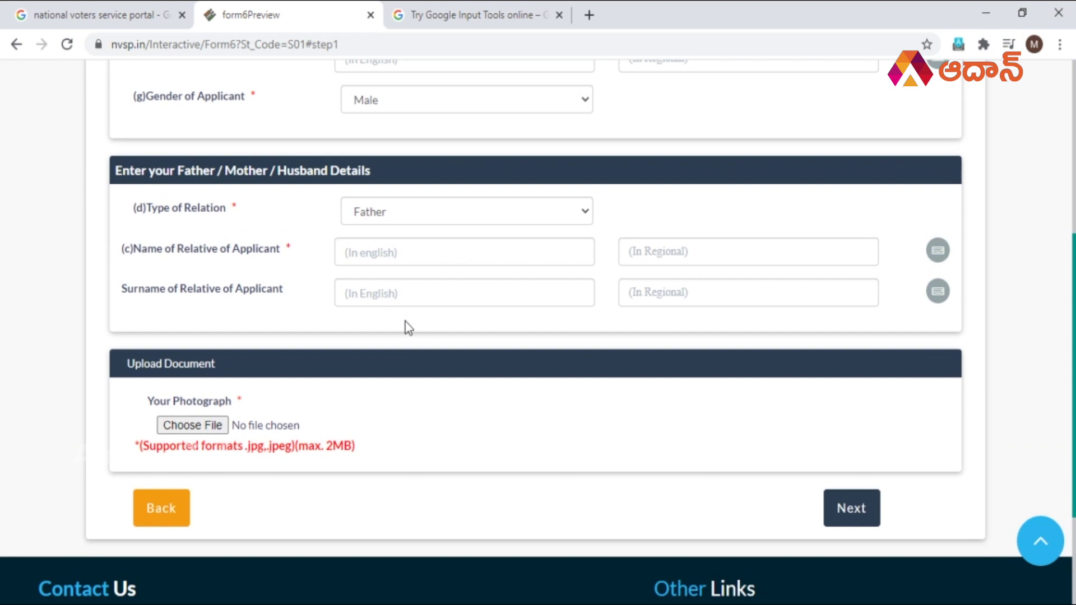
pyautogui.scroll(-4, 405, 322)
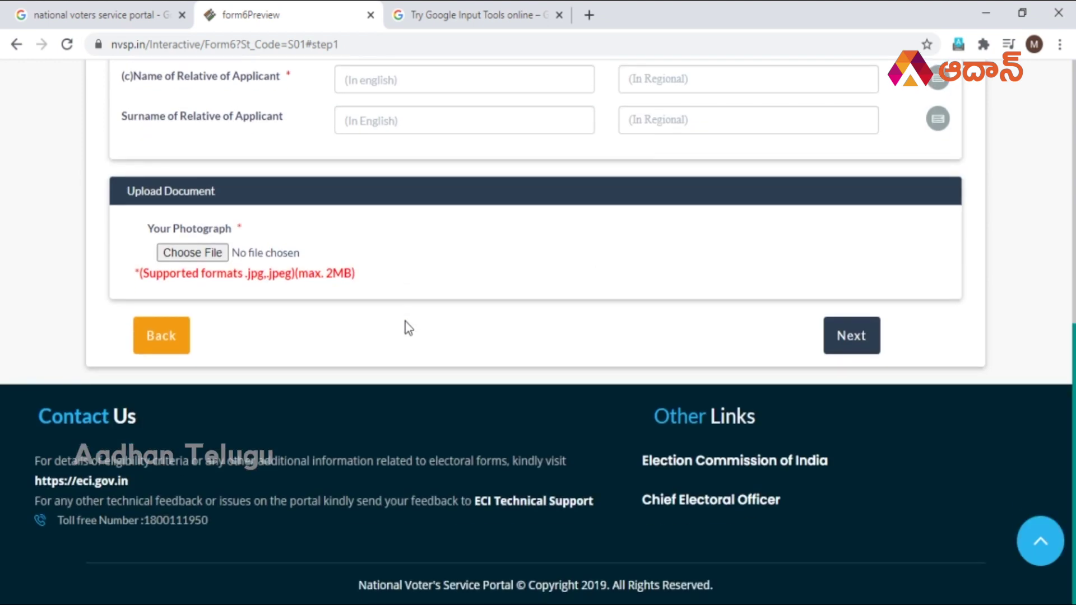
pyautogui.scroll(8, 406, 322)
pyautogui.scroll(2, 405, 322)
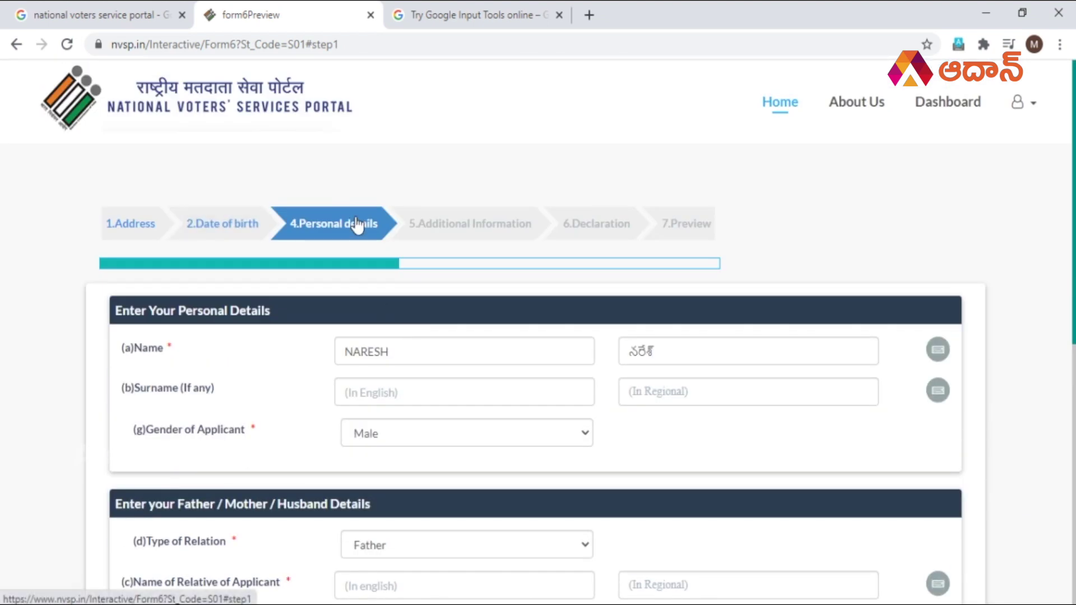
pyautogui.scroll(-2, 365, 224)
pyautogui.scroll(-5, 359, 229)
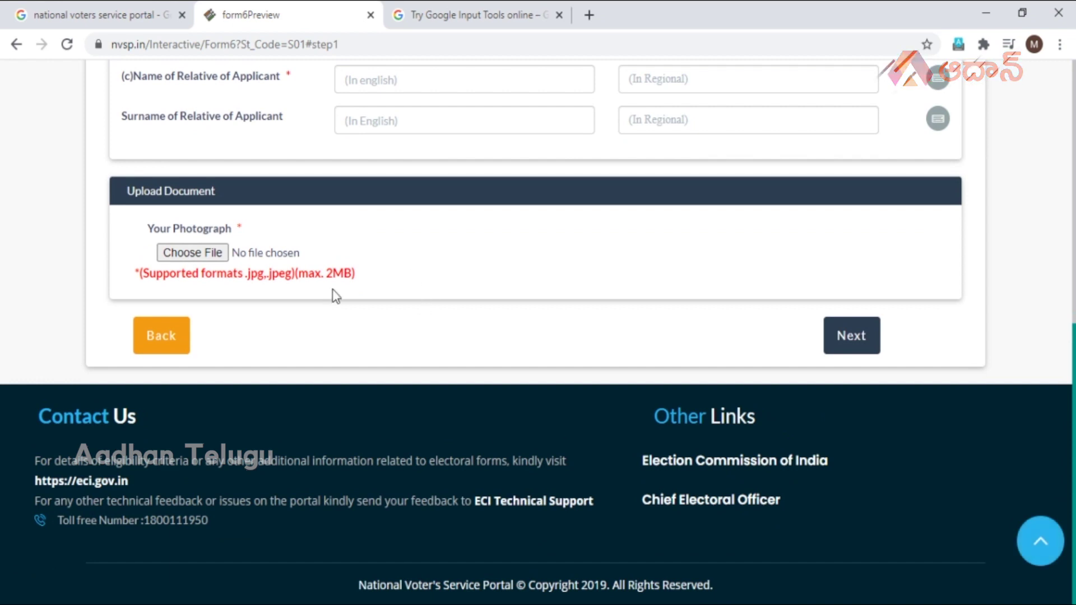
pyautogui.scroll(8, 336, 296)
pyautogui.scroll(-9, 334, 296)
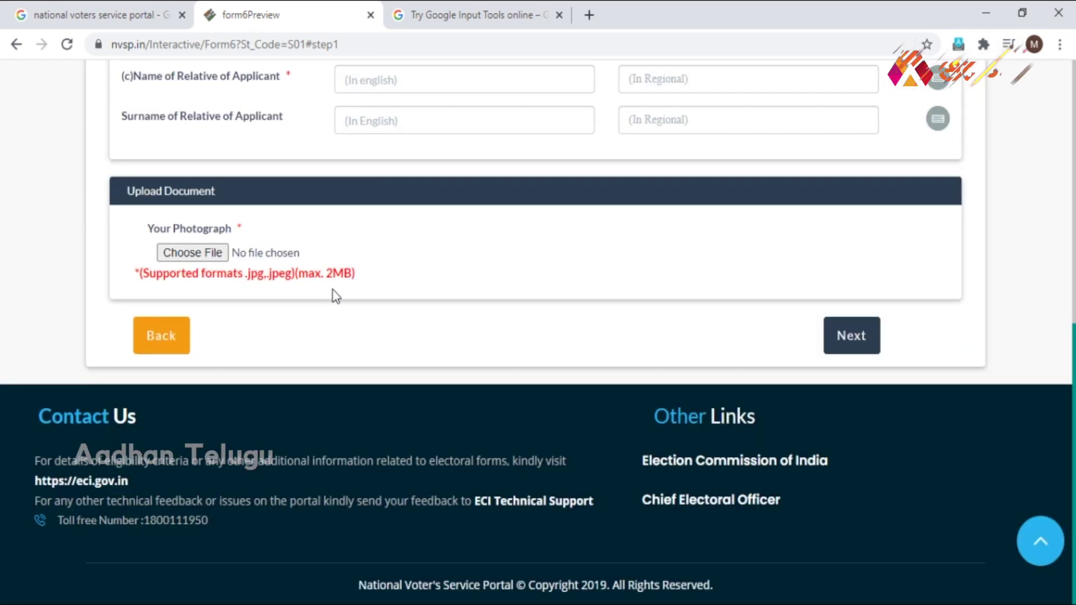
pyautogui.click(857, 348)
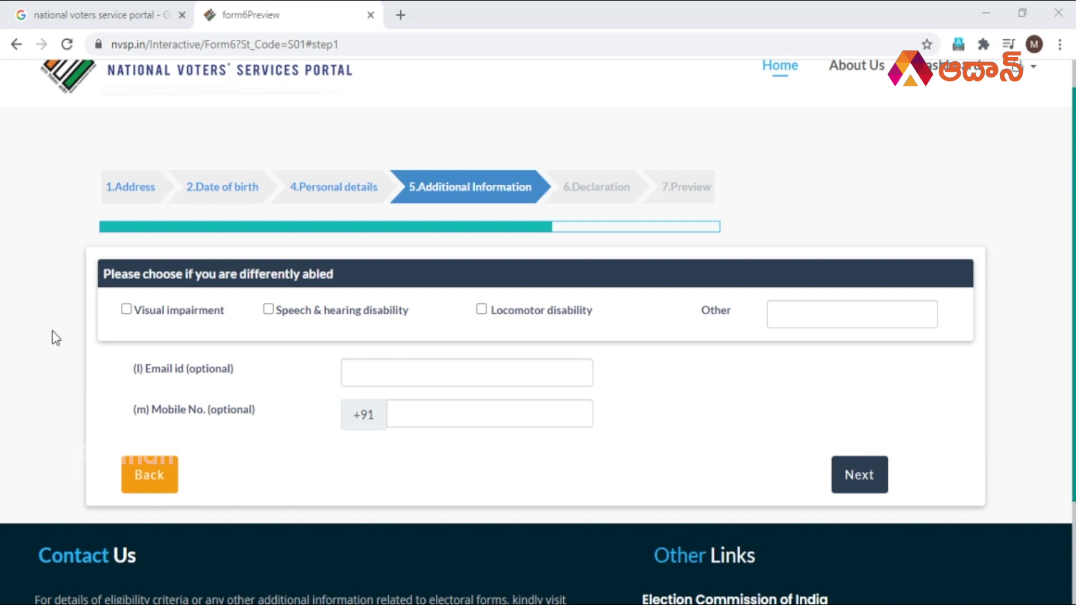
# Leave the Other disability, email id and mobile number fields empty on Additional Information.
pyautogui.scroll(-2, 56, 338)
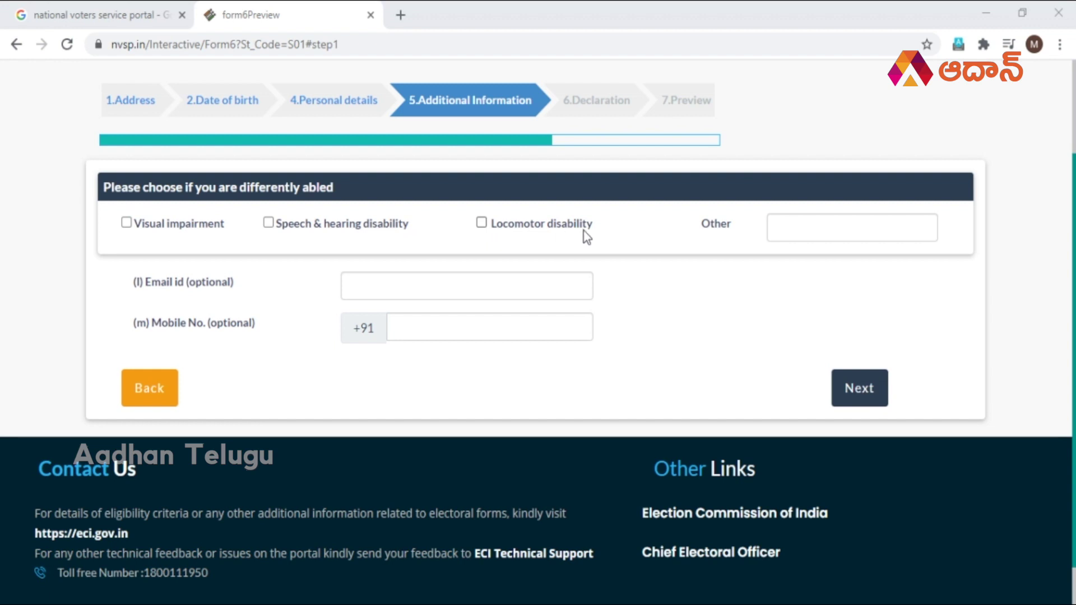
pyautogui.click(784, 227)
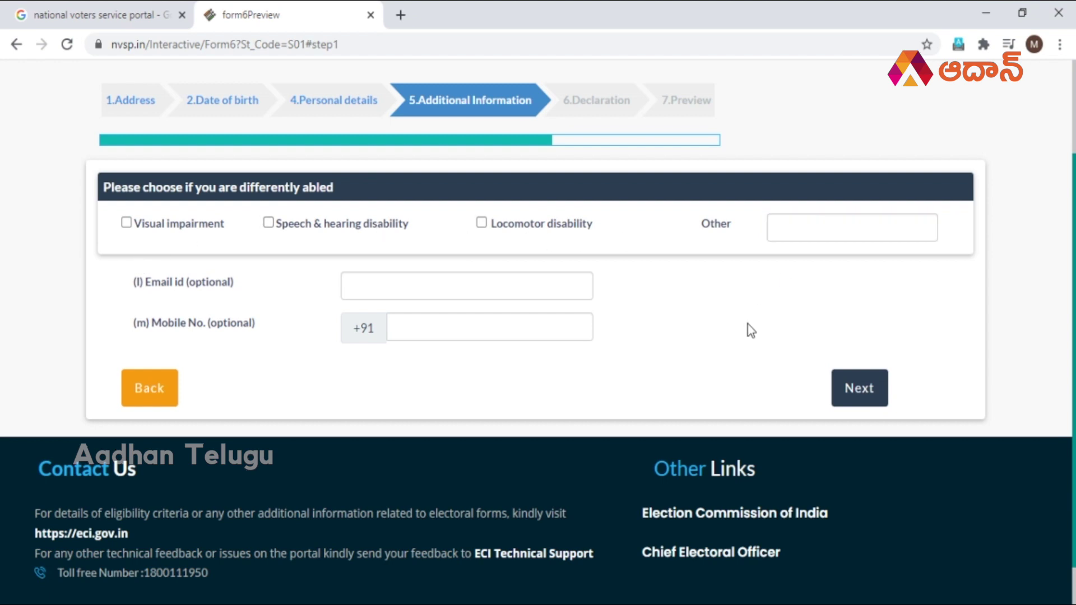
pyautogui.scroll(-1, 754, 317)
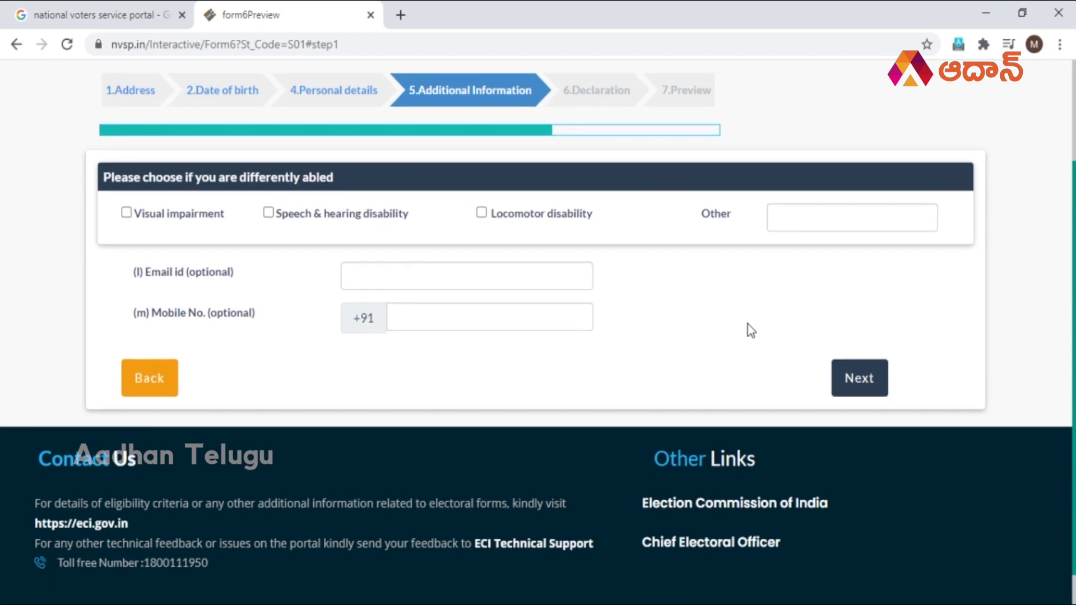
pyautogui.click(370, 276)
pyautogui.click(643, 308)
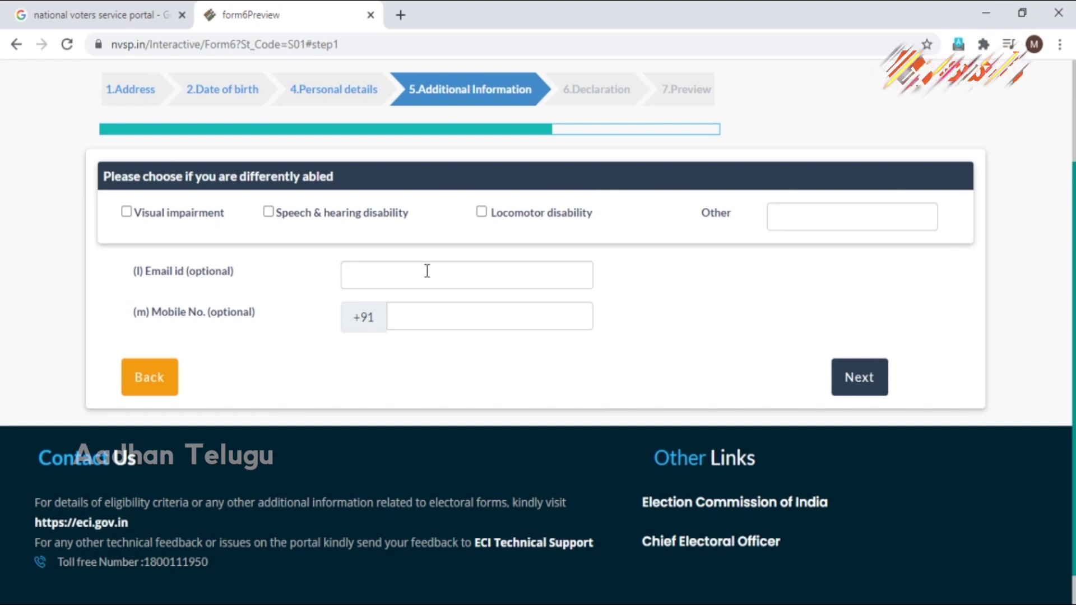
pyautogui.scroll(3, 427, 270)
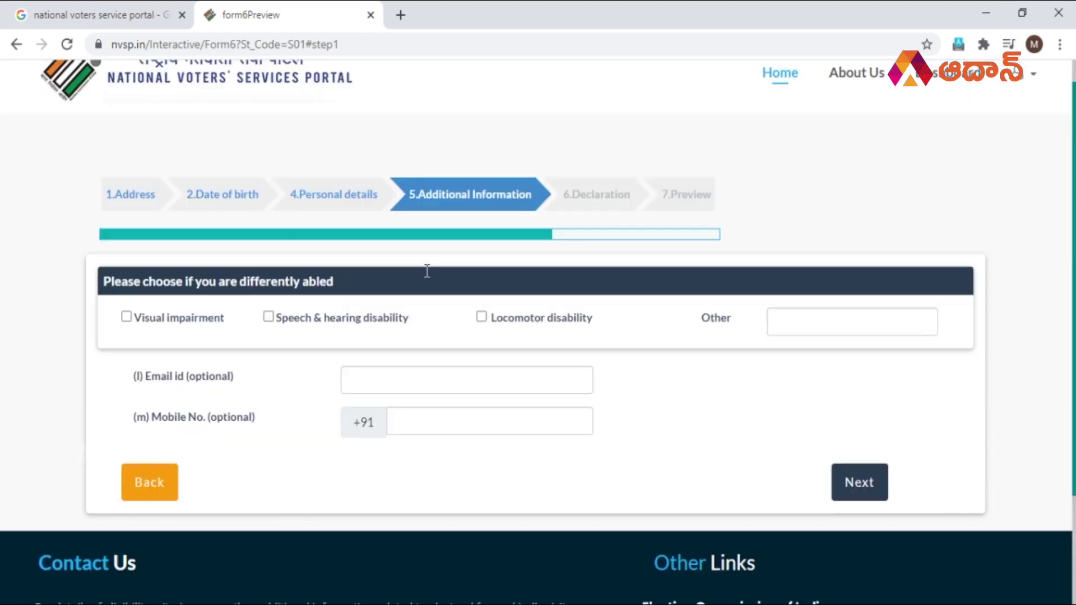
pyautogui.scroll(-2, 425, 271)
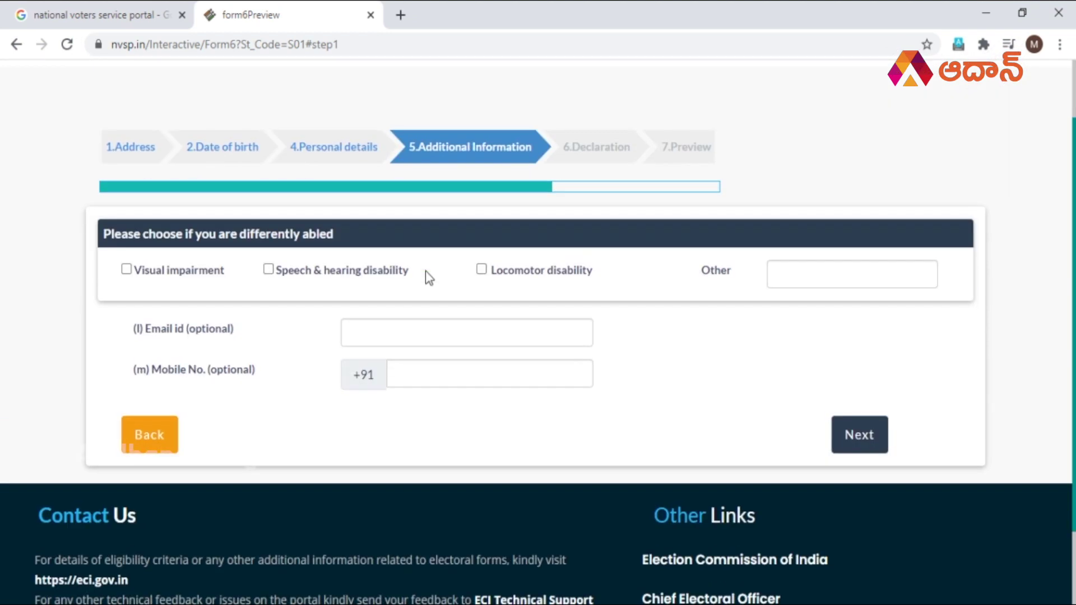
pyautogui.click(432, 374)
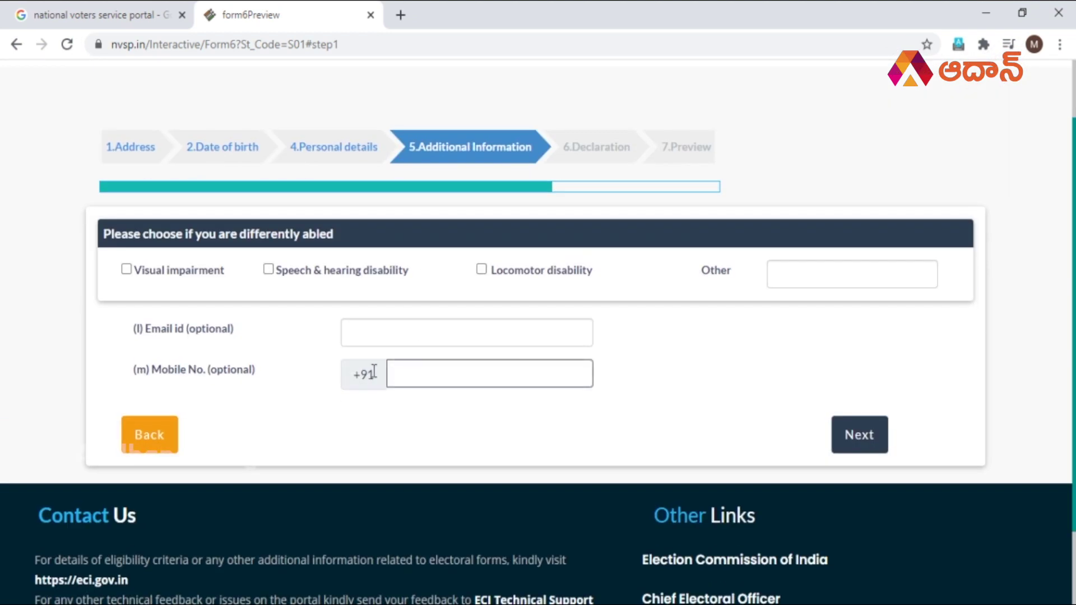
pyautogui.scroll(-1, 257, 388)
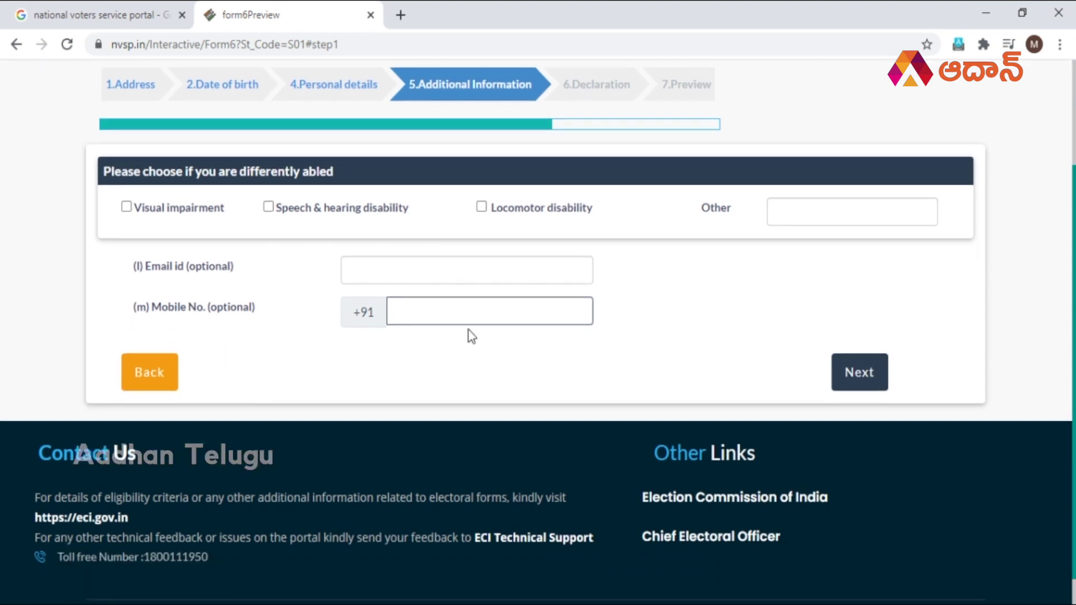
pyautogui.scroll(3, 580, 327)
pyautogui.scroll(-2, 580, 328)
pyautogui.scroll(2, 579, 327)
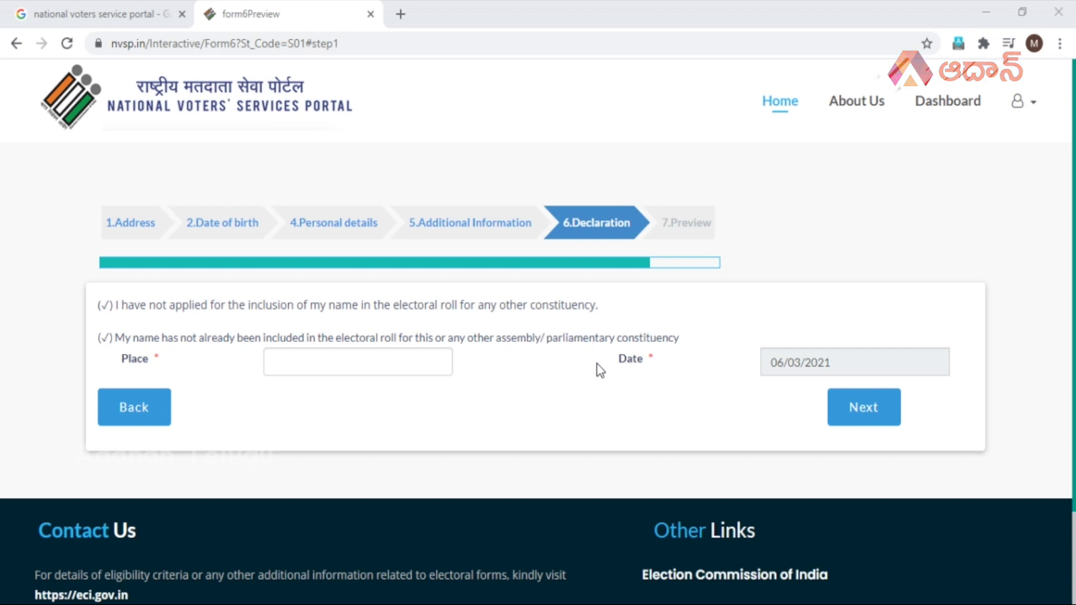
# Enter GUNTUR as the declaration place and check the date 06/03/2021.
pyautogui.click(408, 361)
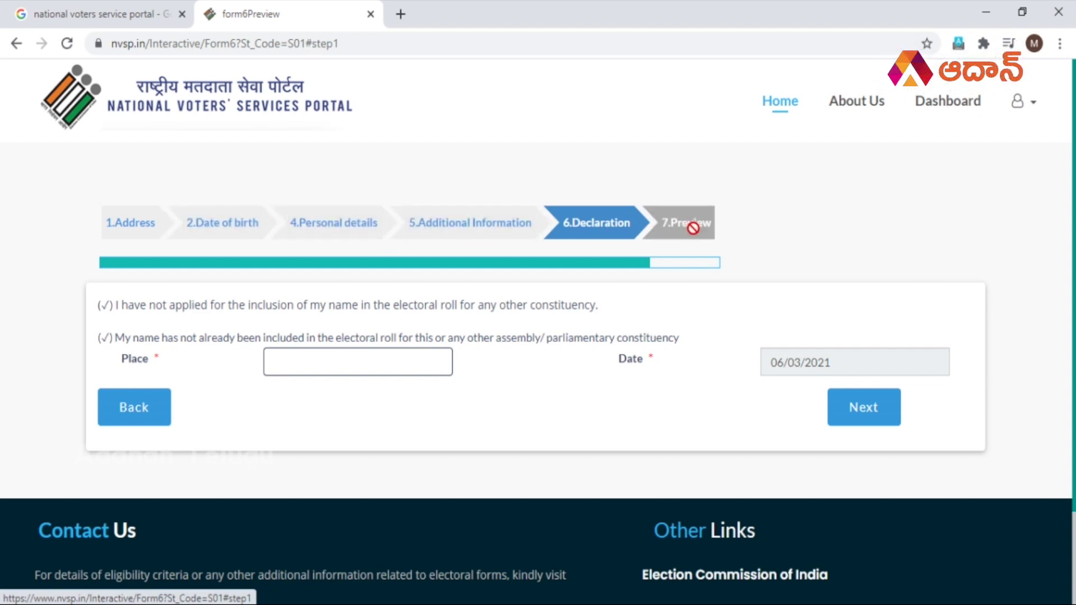
pyautogui.scroll(-2, 668, 350)
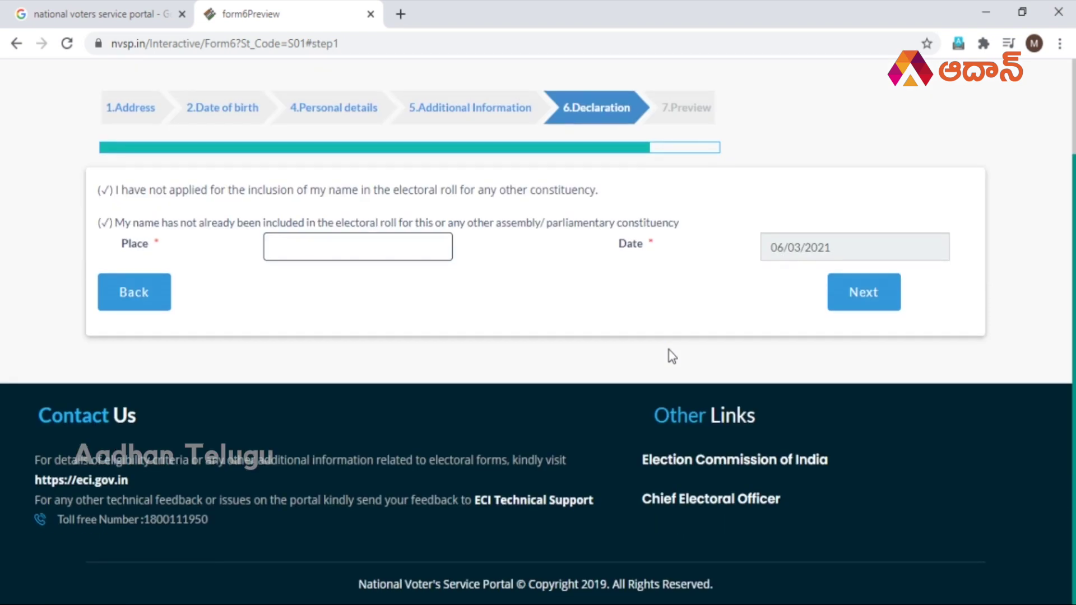
pyautogui.scroll(2, 671, 356)
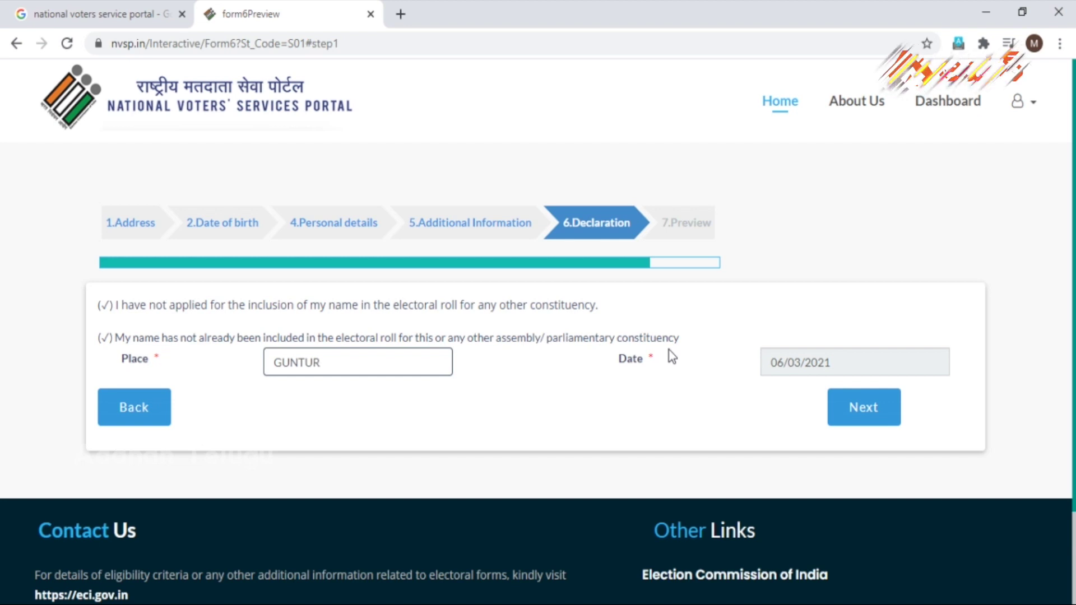
pyautogui.click(708, 390)
pyautogui.tripleClick(809, 365)
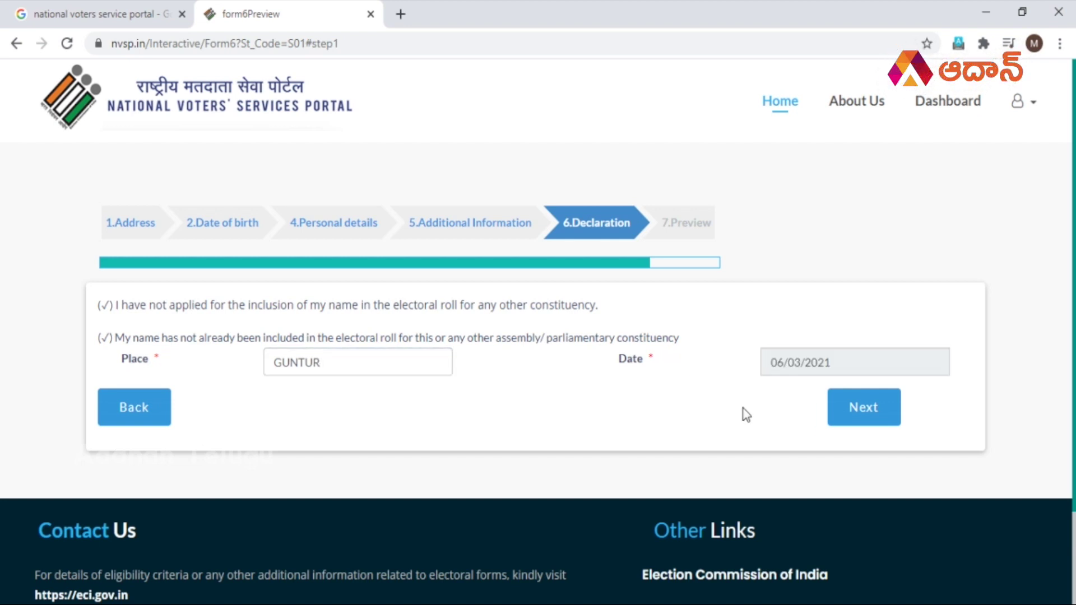
# Open the Preview step and scroll through the Form-6 application details.
pyautogui.click(858, 408)
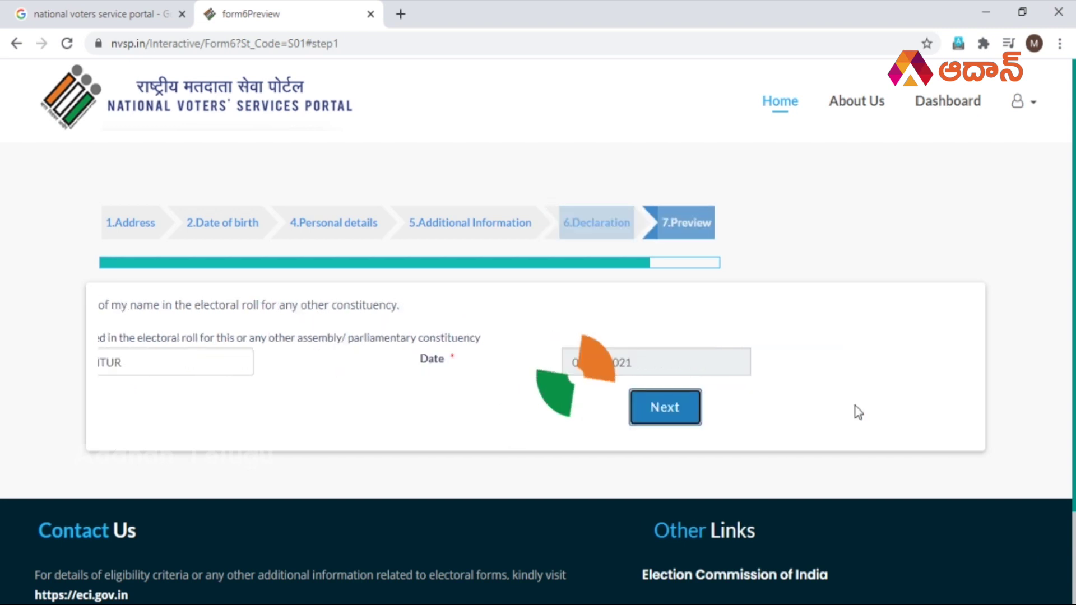
pyautogui.scroll(-20, 585, 429)
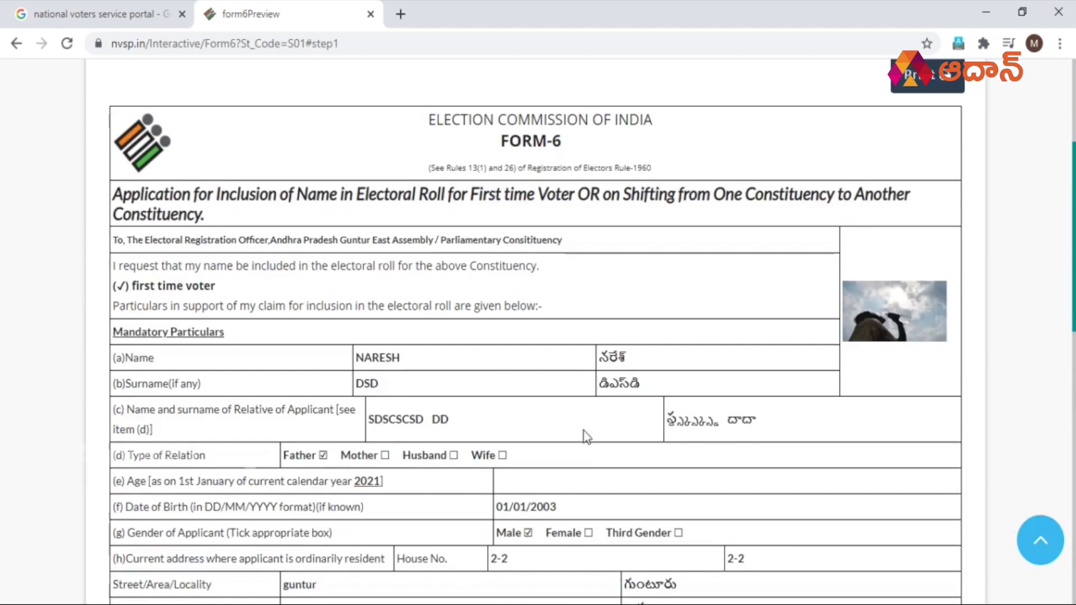
pyautogui.scroll(3, 586, 436)
pyautogui.scroll(9, 585, 437)
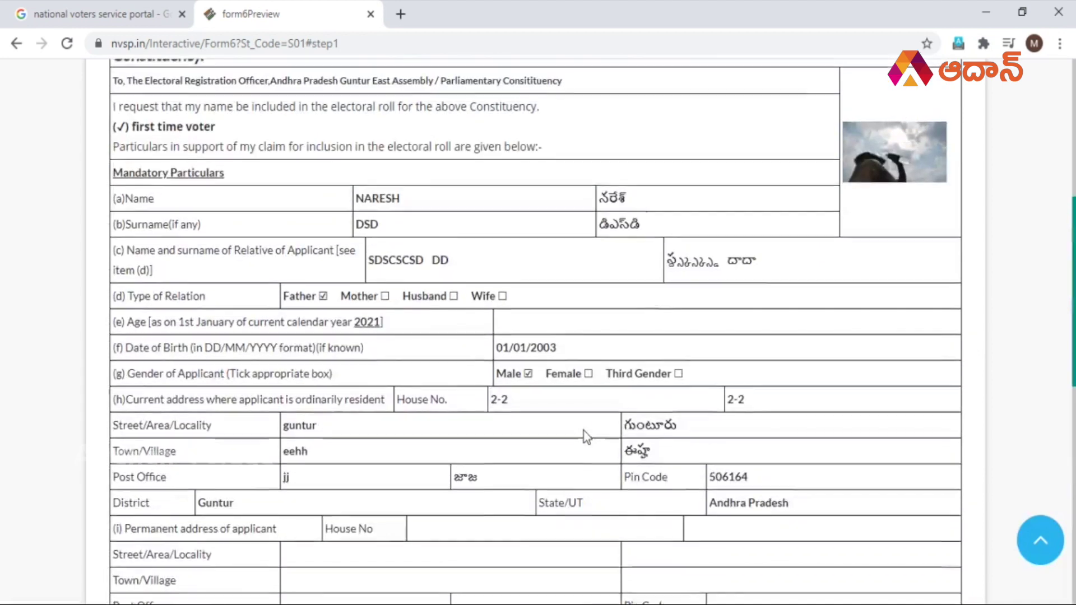
pyautogui.scroll(-11, 585, 437)
pyautogui.scroll(7, 586, 437)
pyautogui.scroll(10, 584, 431)
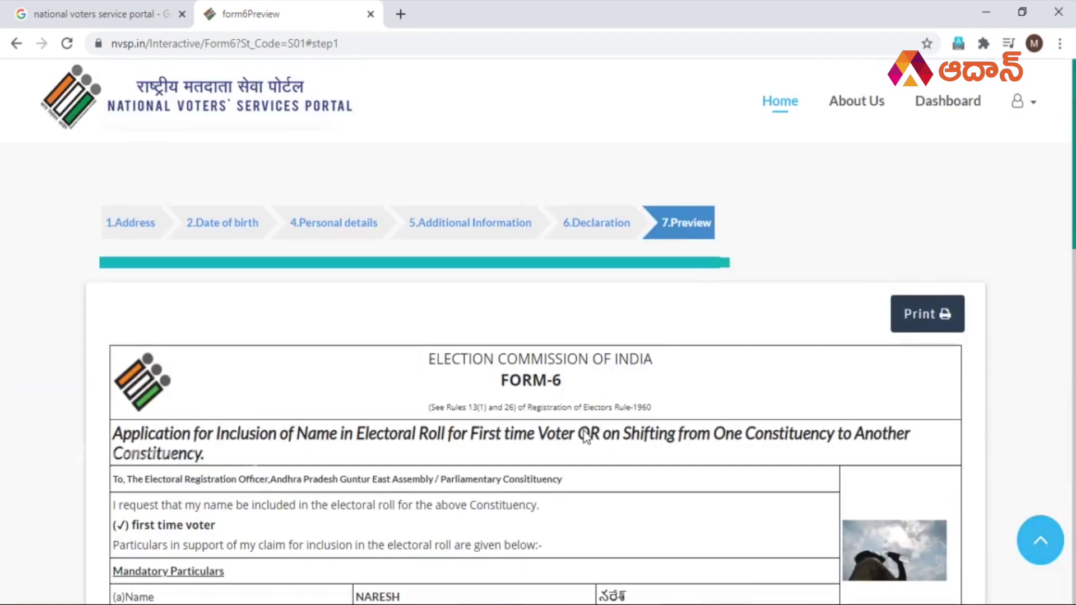
pyautogui.scroll(-3, 584, 432)
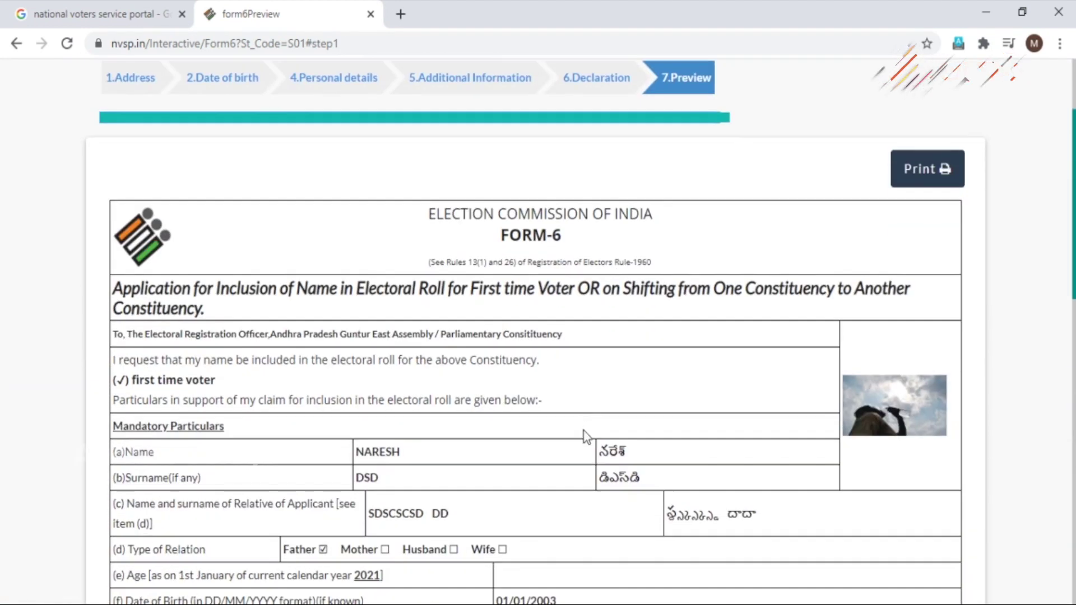
pyautogui.scroll(2, 586, 436)
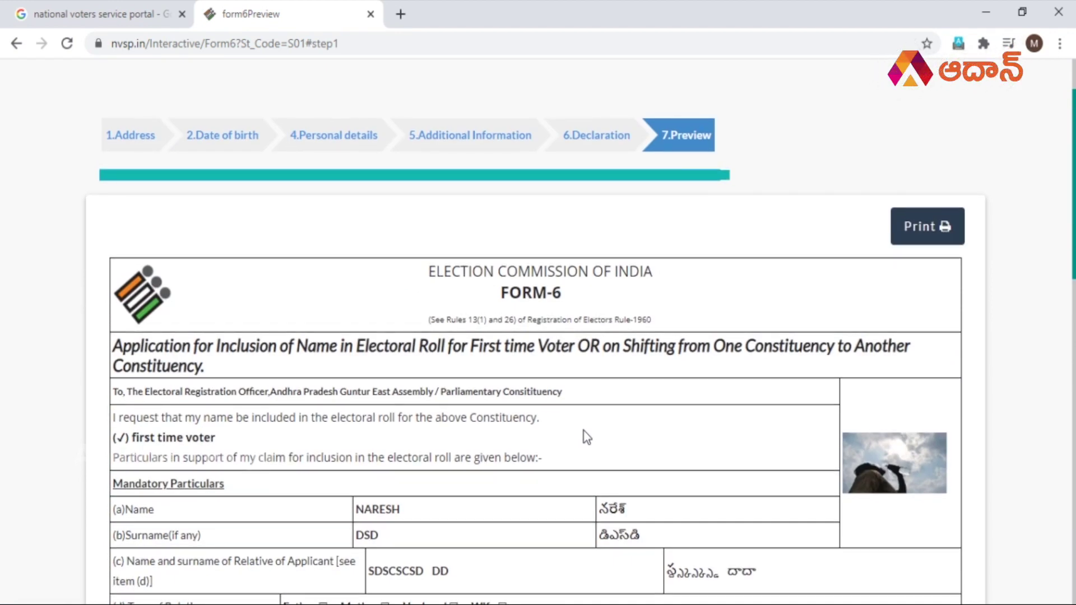
pyautogui.scroll(2, 584, 431)
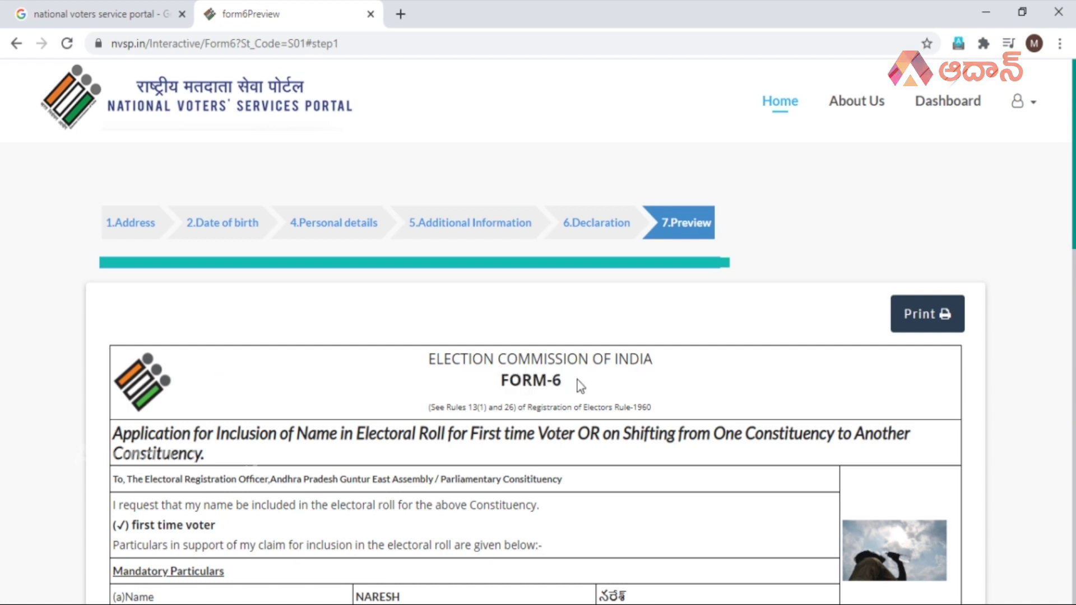
pyautogui.scroll(-20, 577, 385)
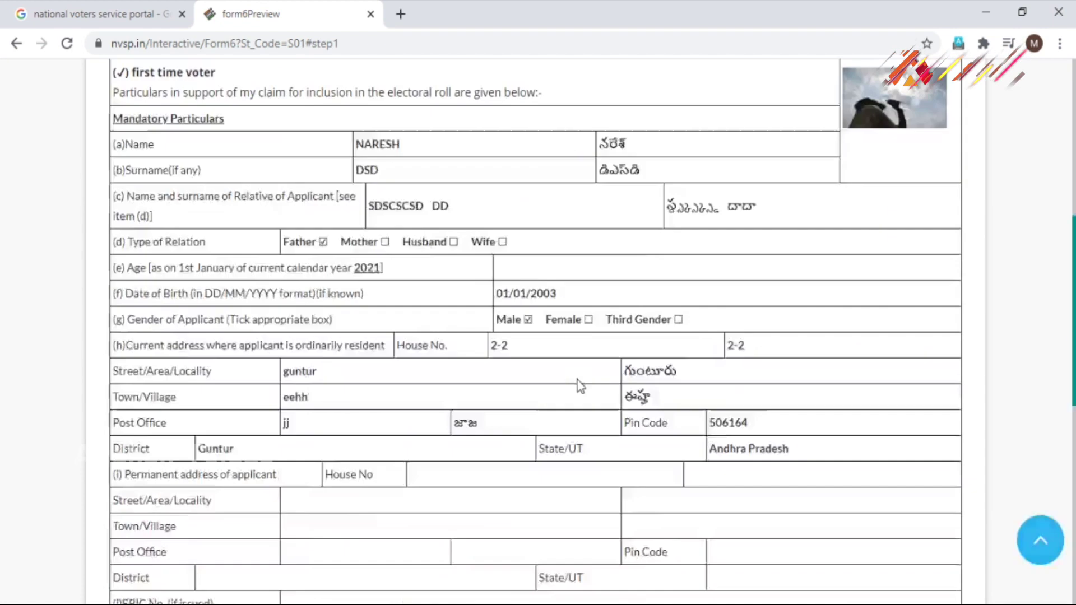
pyautogui.scroll(20, 578, 385)
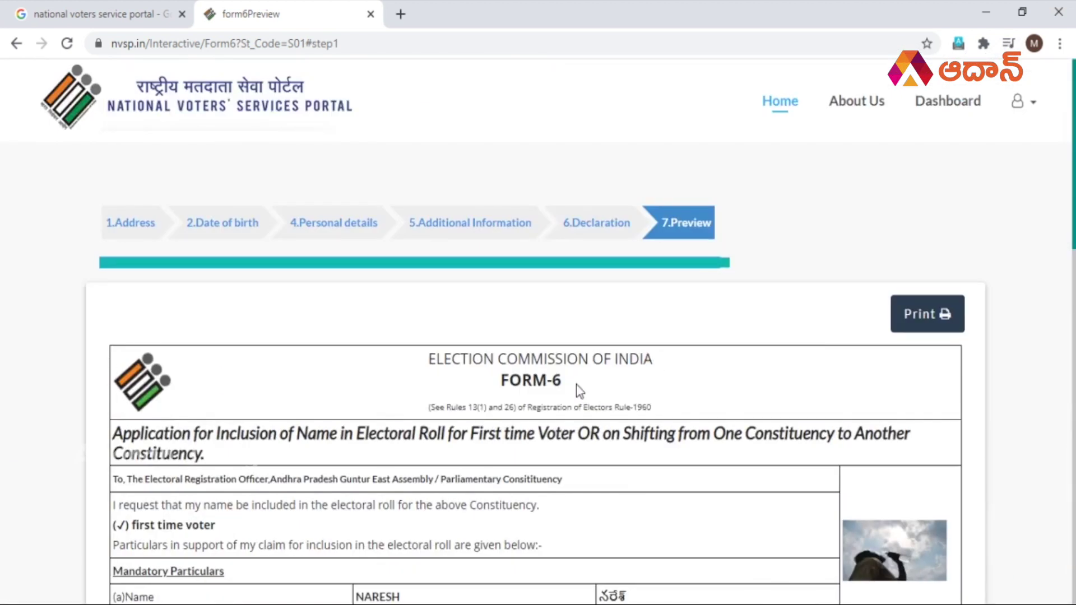
pyautogui.scroll(-20, 578, 387)
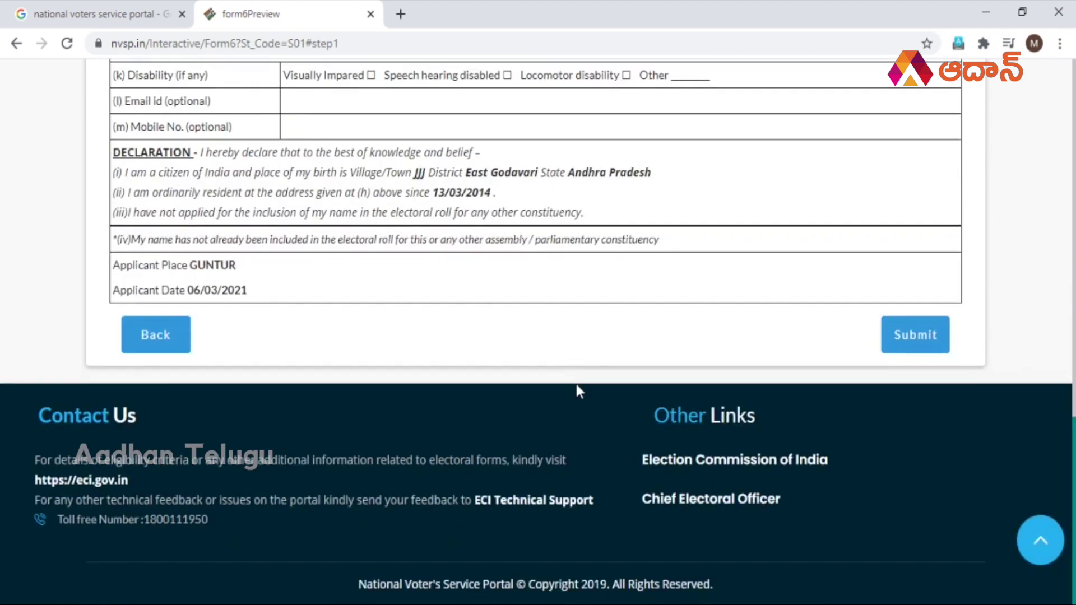
pyautogui.scroll(20, 576, 385)
pyautogui.scroll(-5, 576, 384)
pyautogui.scroll(5, 577, 385)
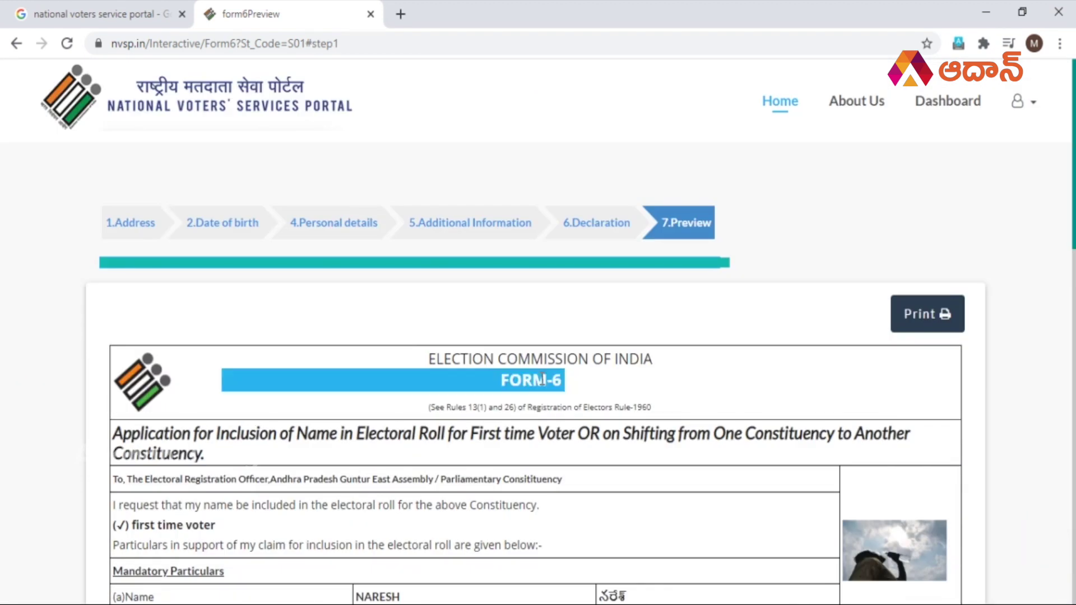
# Try printing the preview, then jump between its top and the Submit button at the end.
pyautogui.click(583, 375)
pyautogui.click(931, 314)
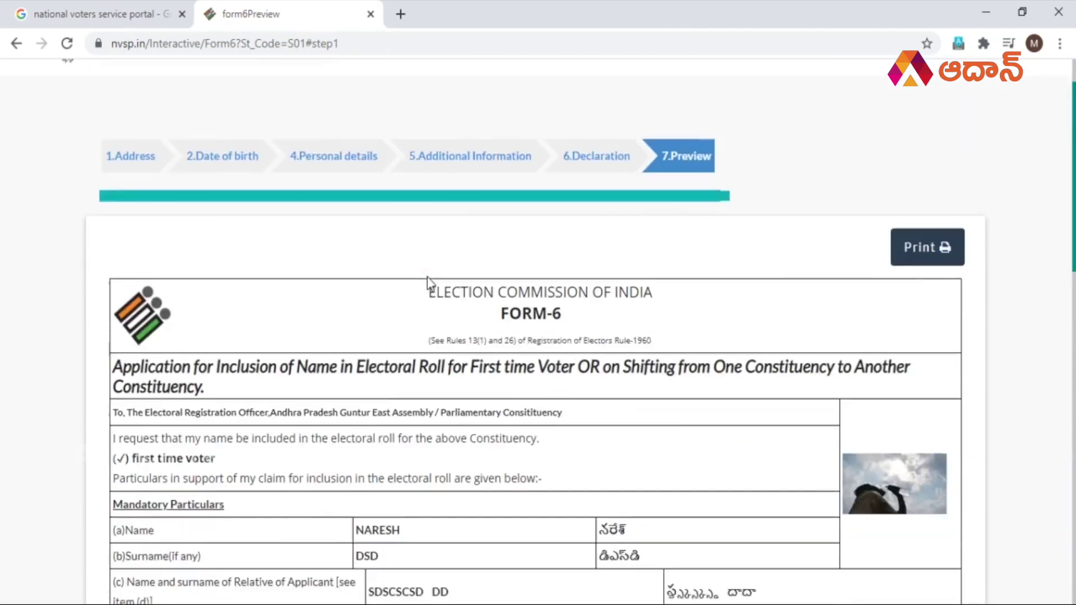
pyautogui.scroll(-15, 427, 277)
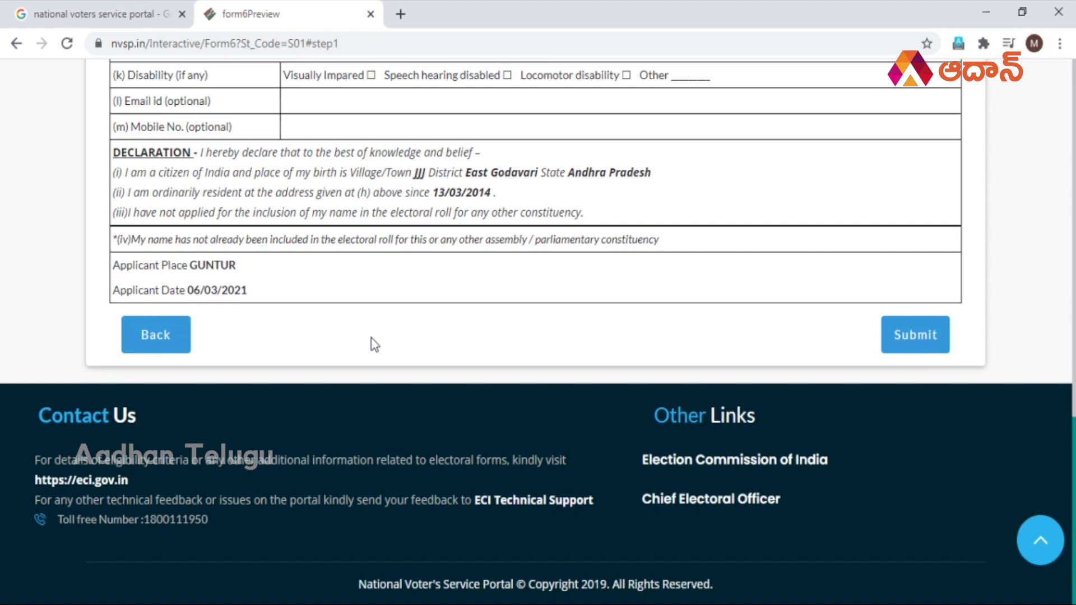
pyautogui.press('Home')
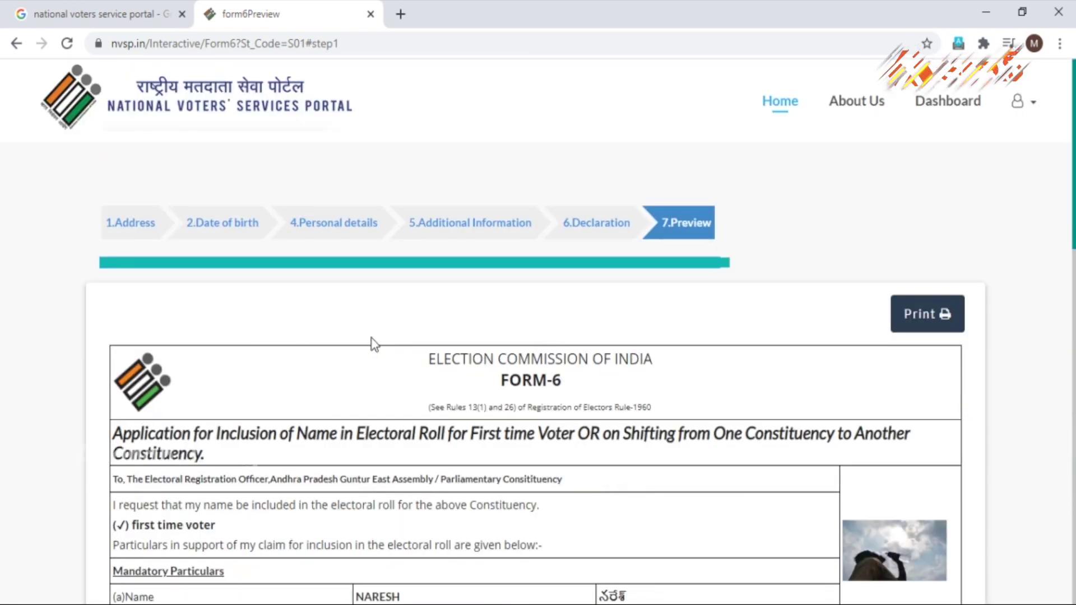
pyautogui.scroll(-9, 372, 339)
pyautogui.press('End')
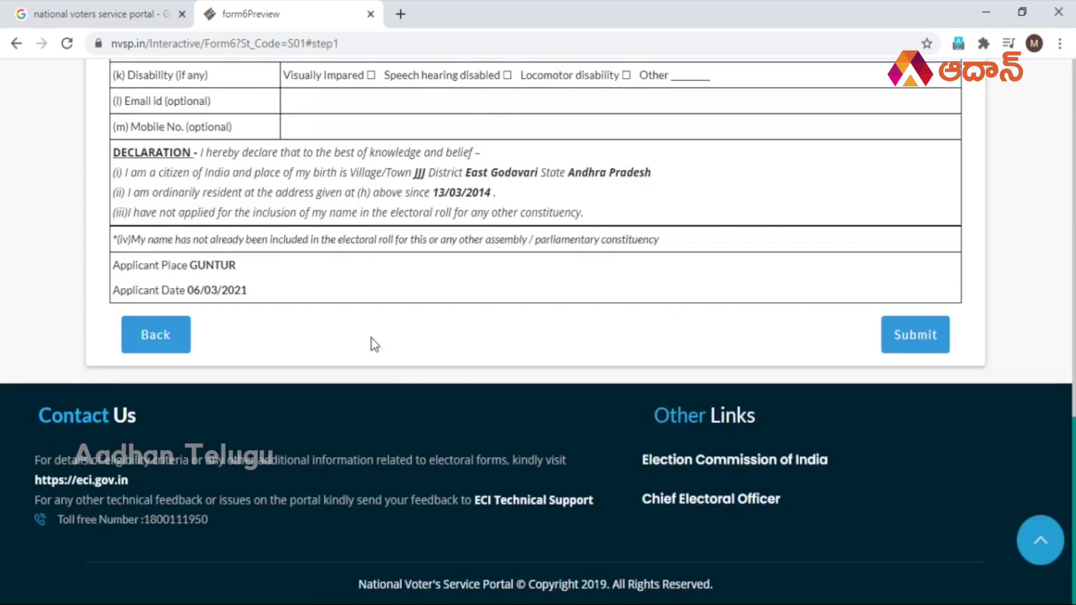
pyautogui.press('Home')
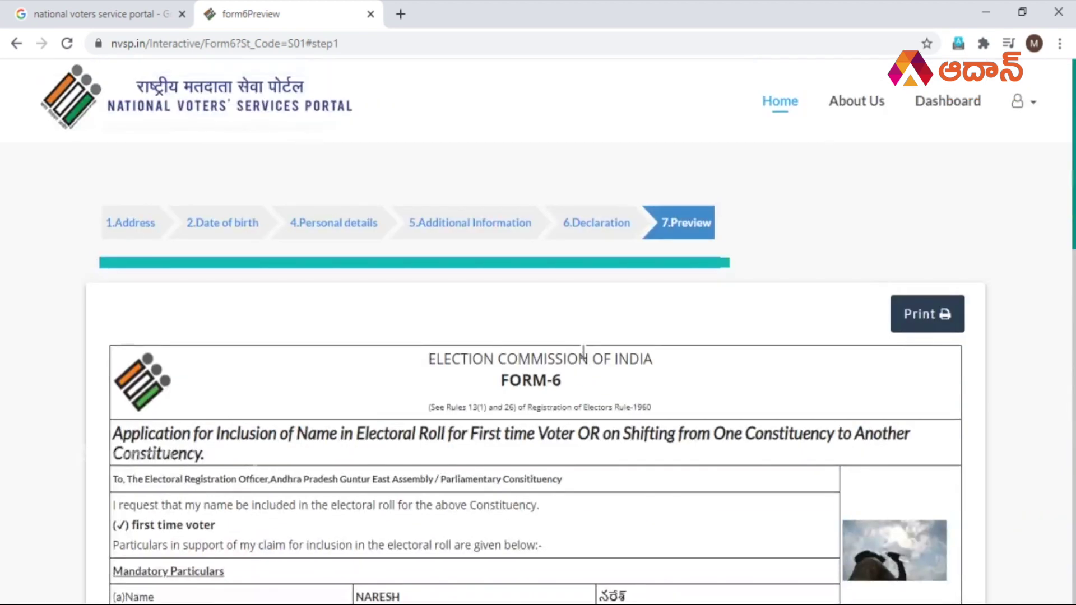
pyautogui.press('End')
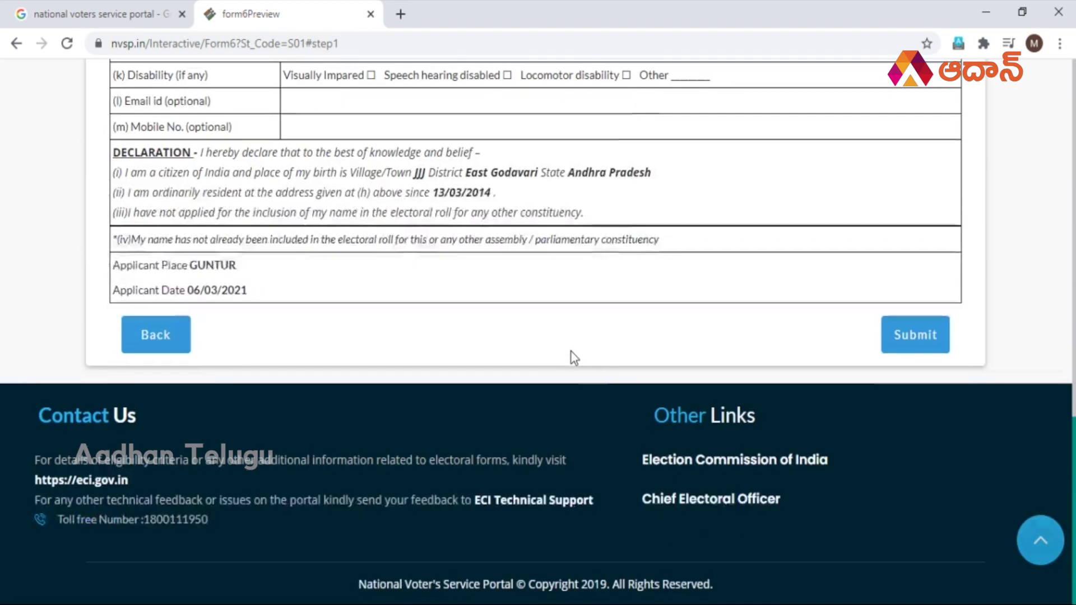